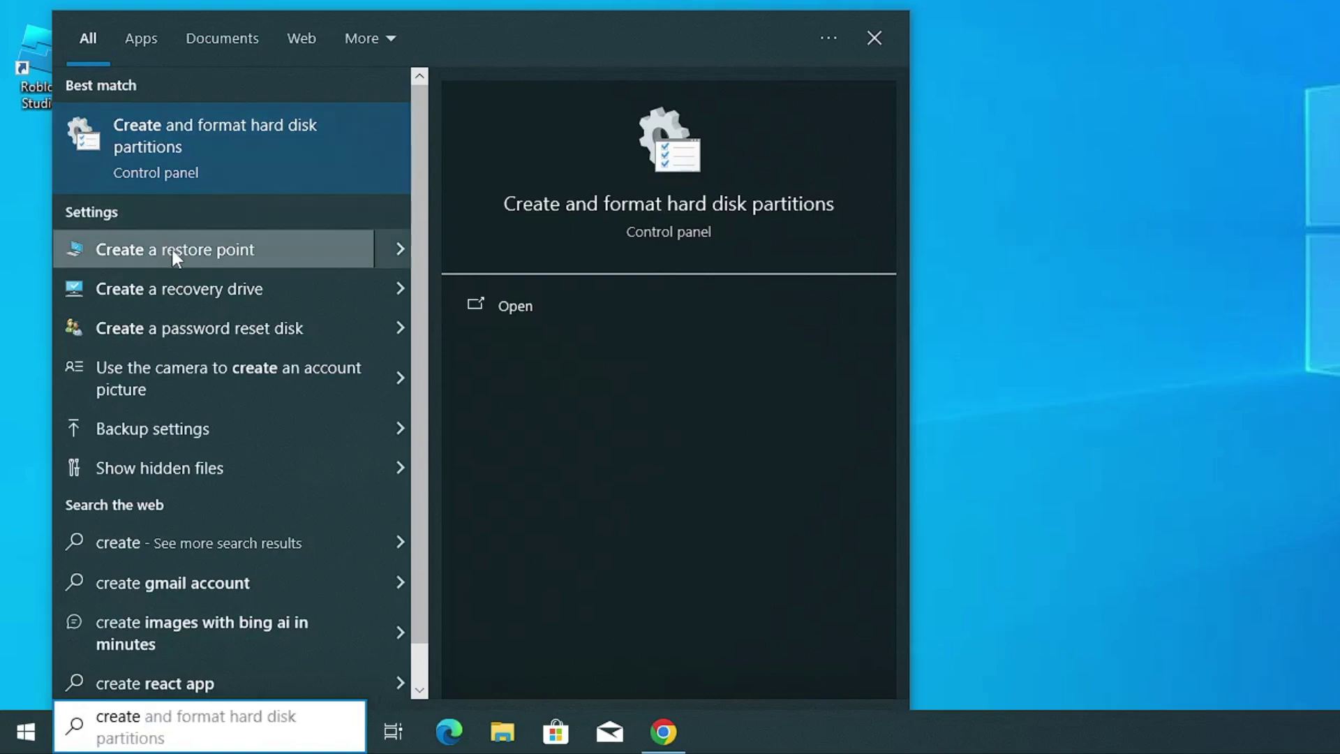
- Open the restore point settings and turn on system protection for Local Disk (C:)
click(238, 249)
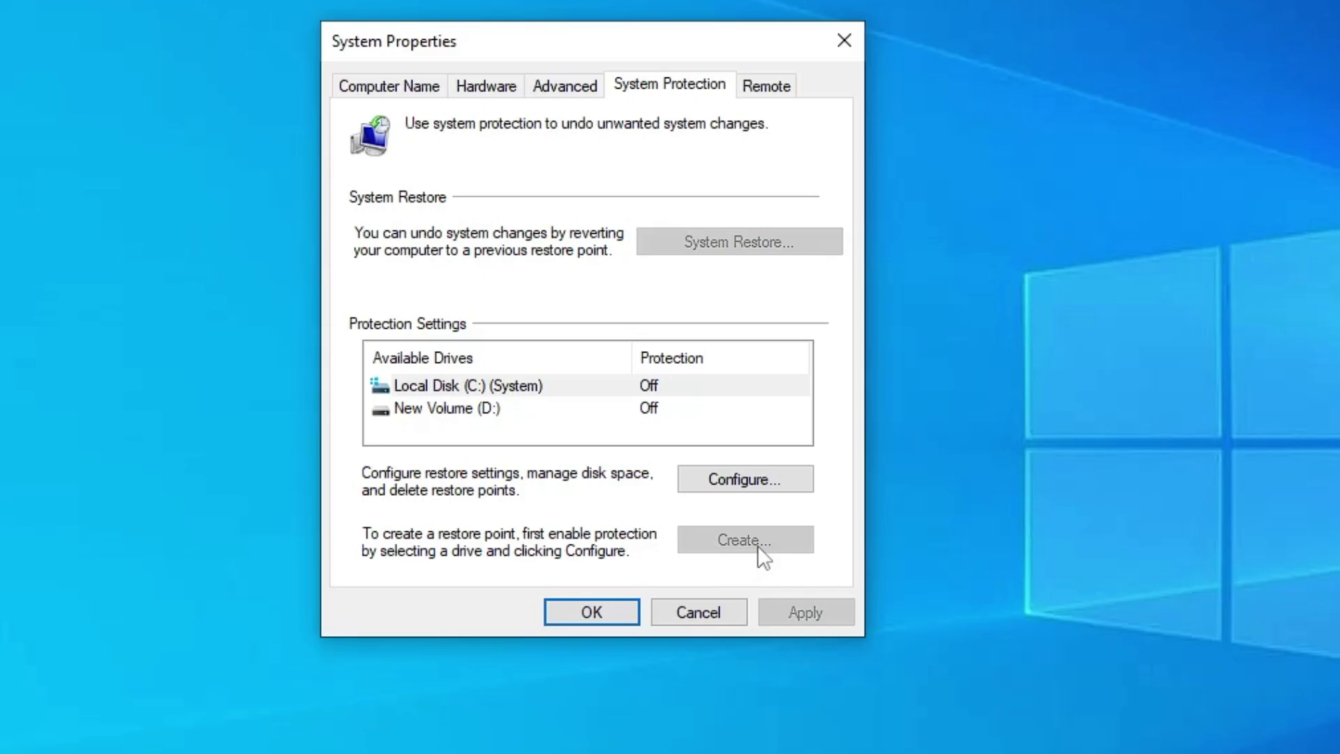
click(738, 480)
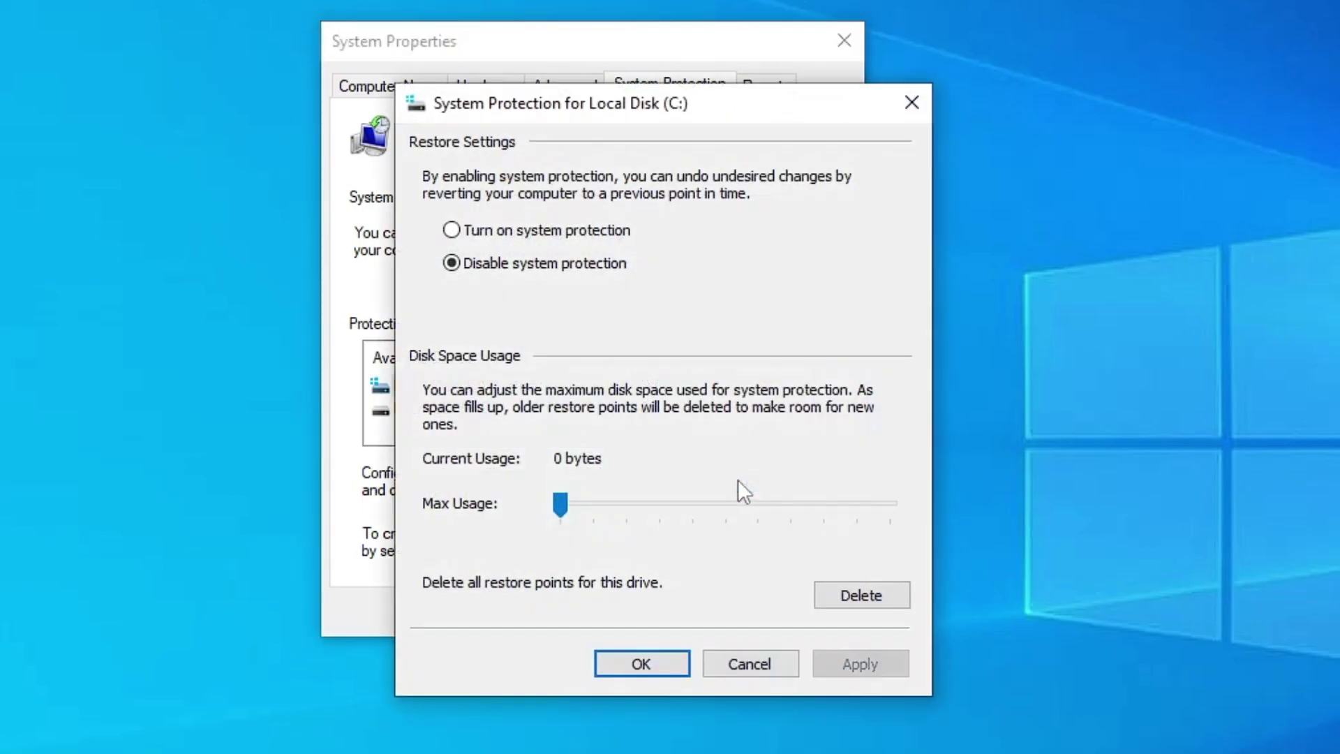
click(476, 230)
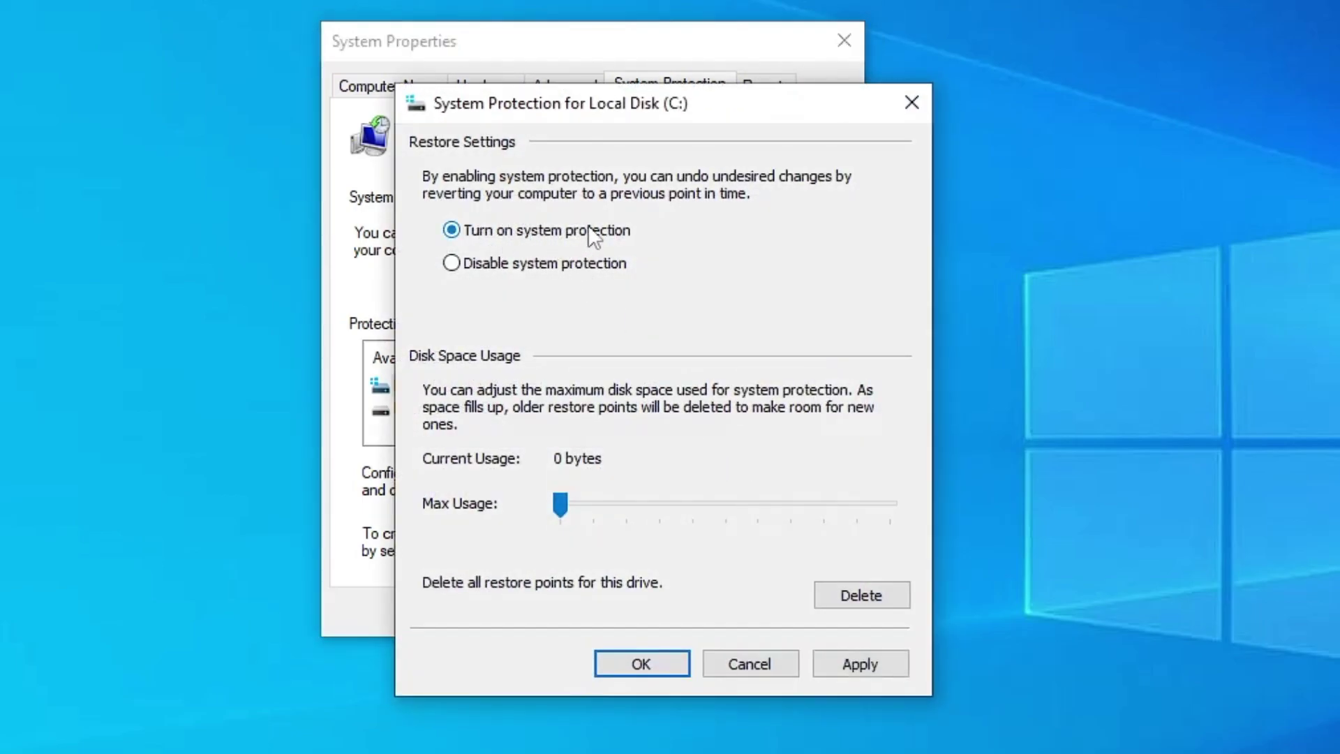
click(846, 665)
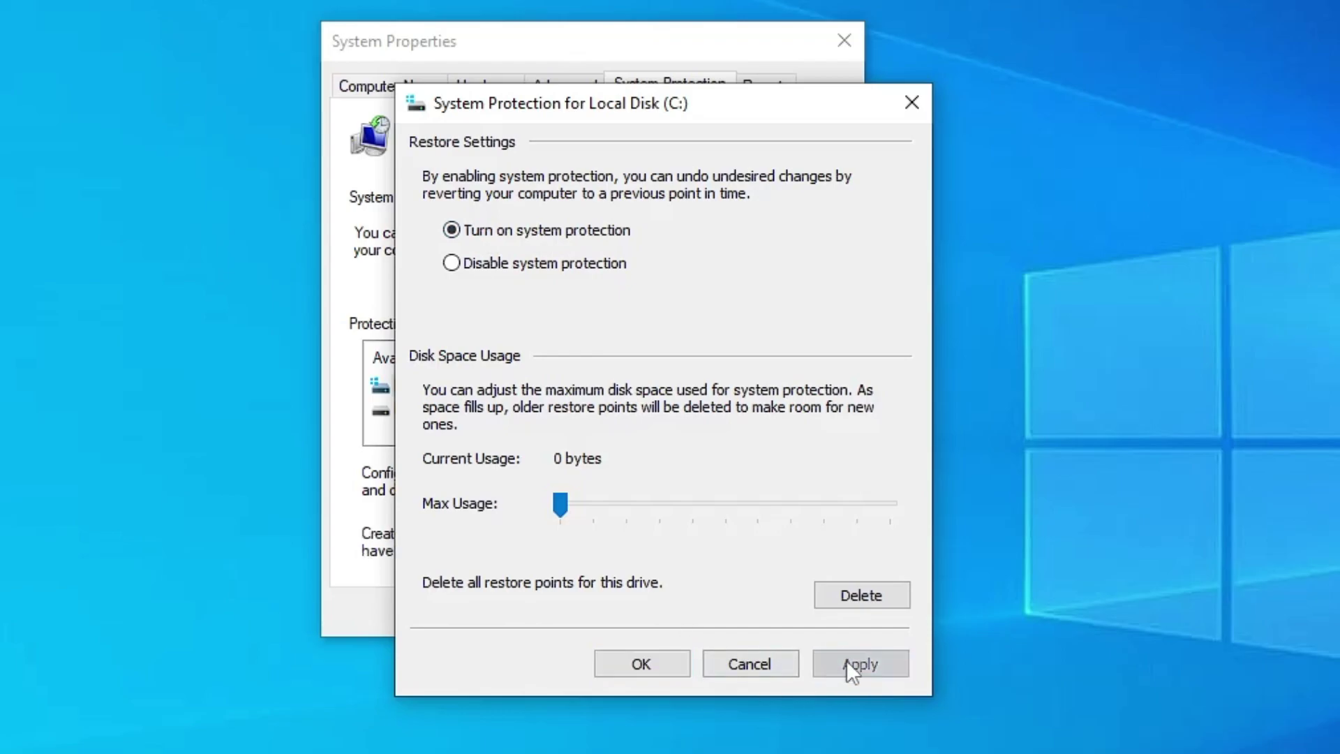
click(663, 664)
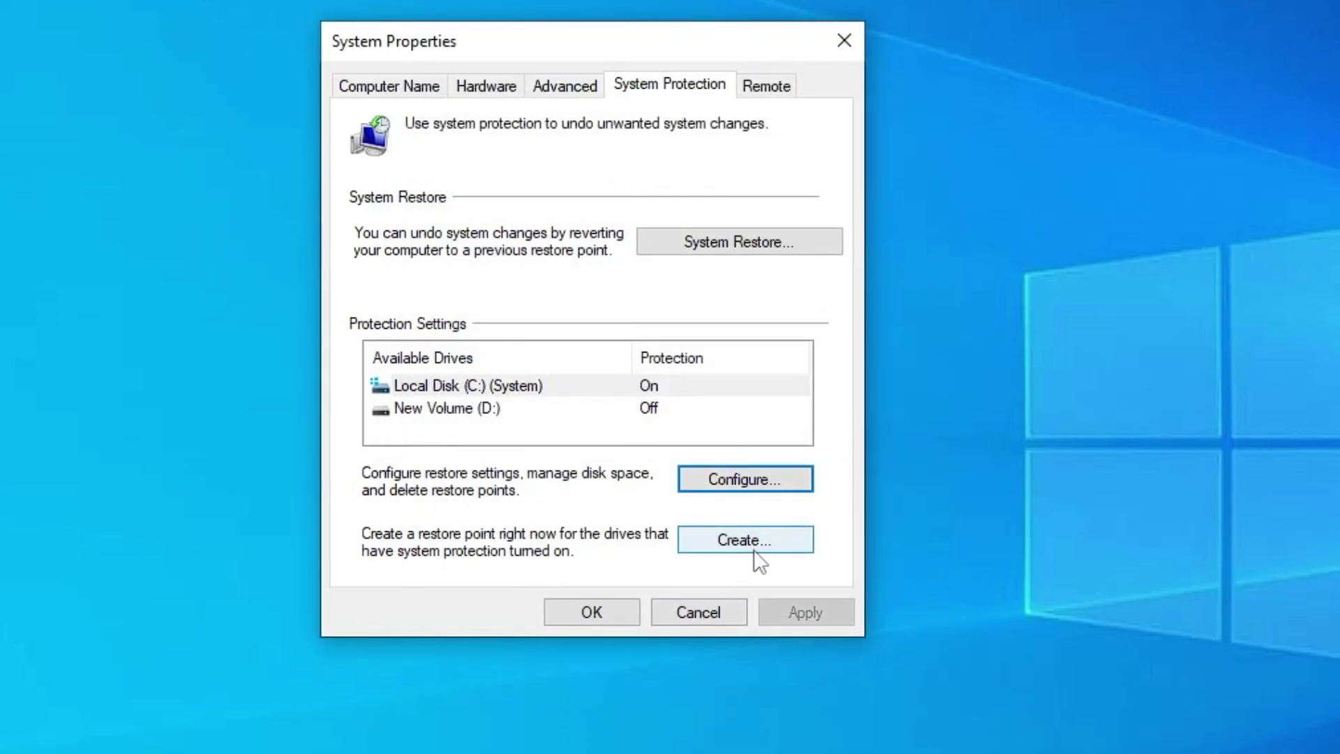
- Create a restore point described as "Windows 10 Optimization" and close System Properties
click(754, 551)
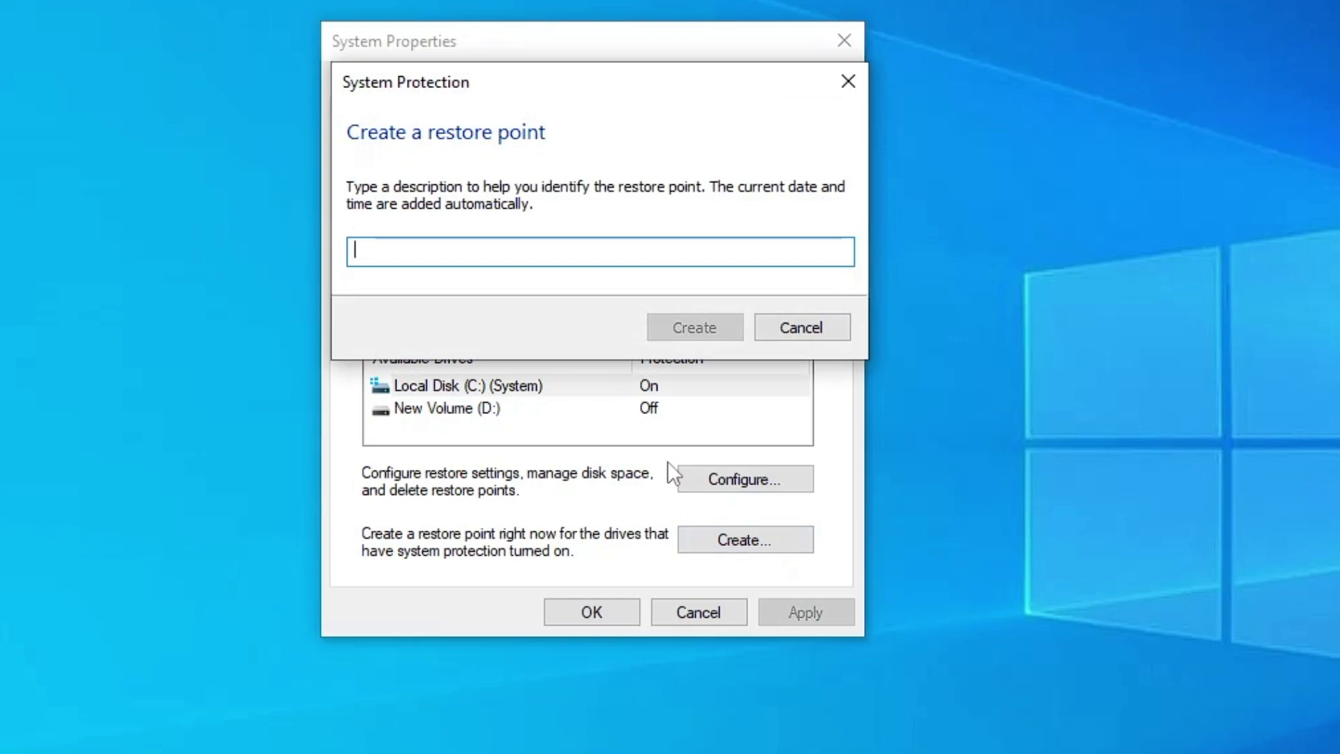
text(Window)
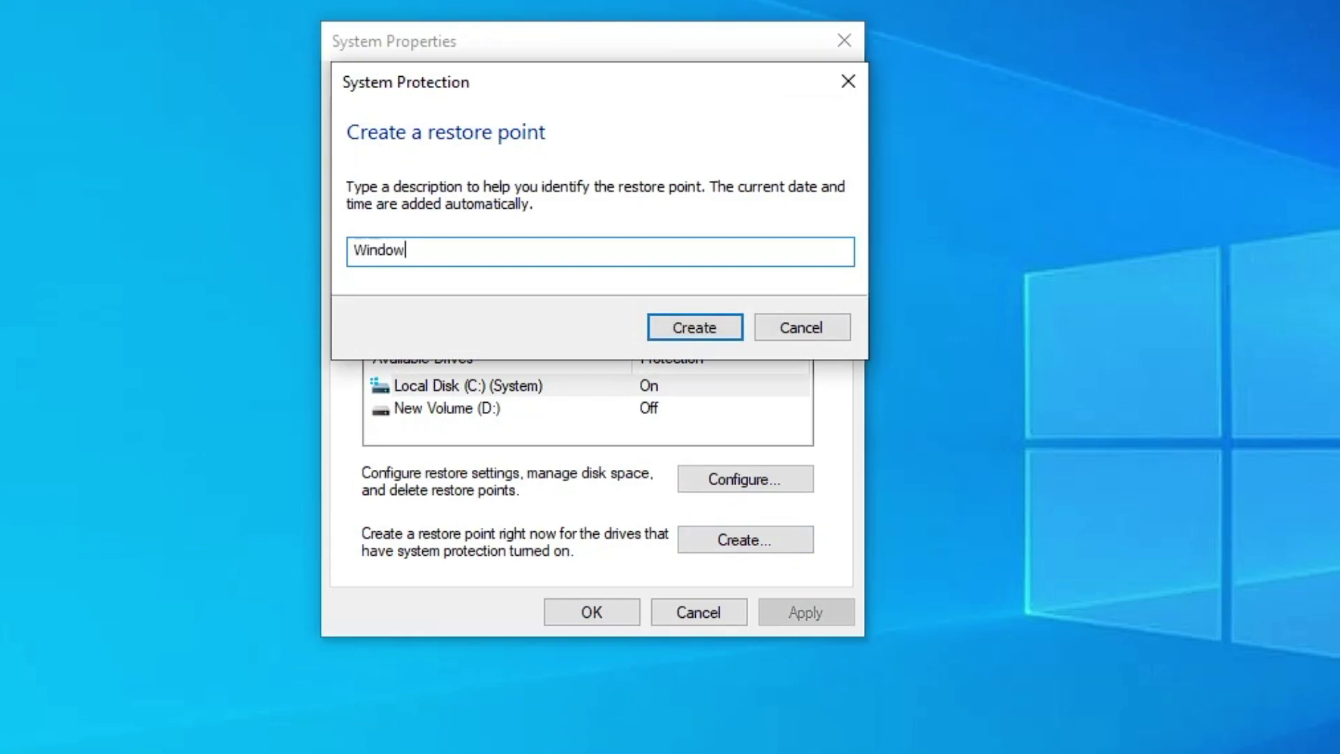
text(s 10 Optimizatio)
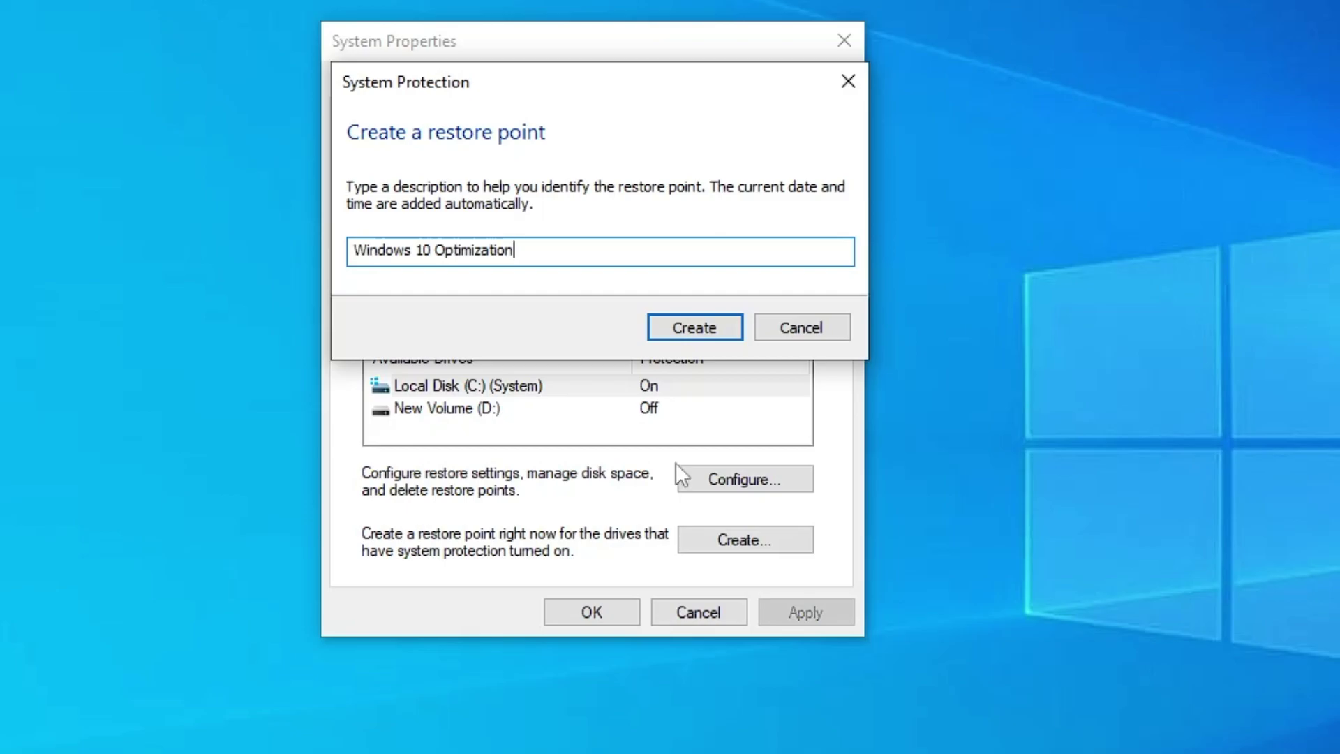
text(n)
click(688, 327)
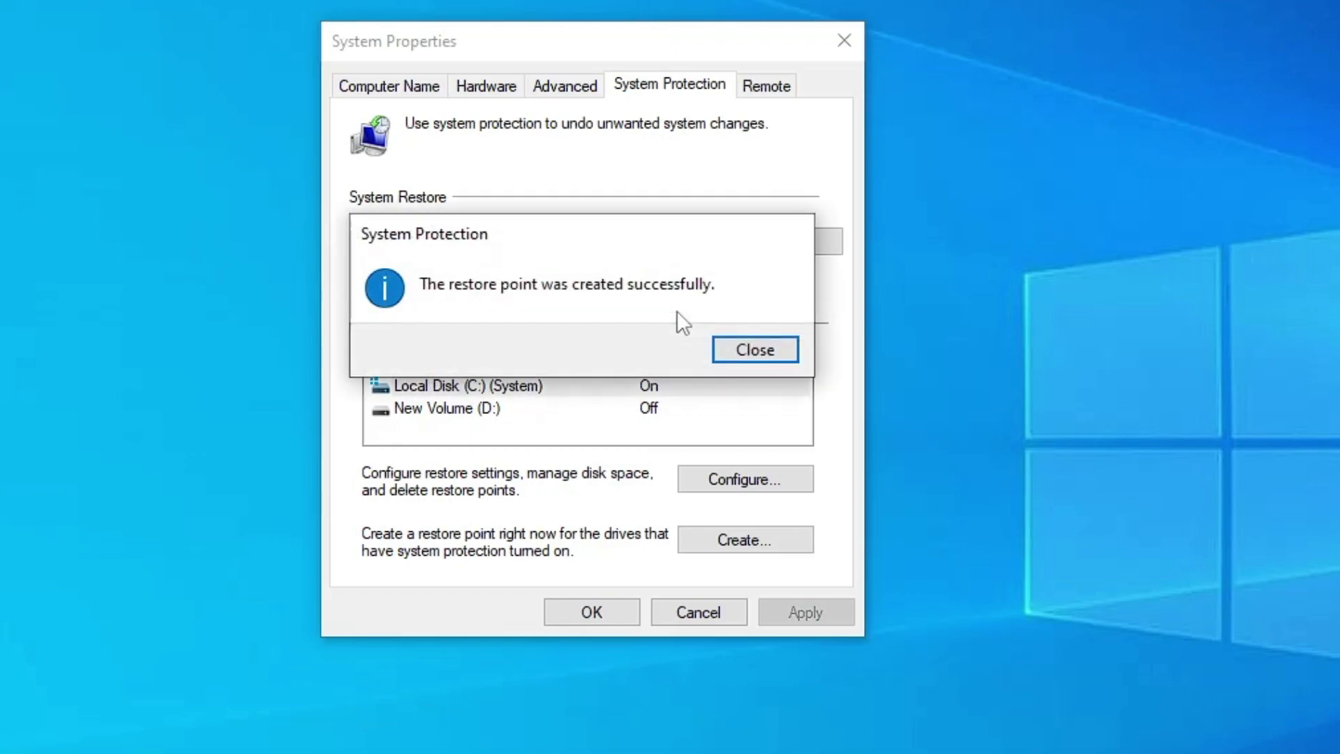
click(748, 347)
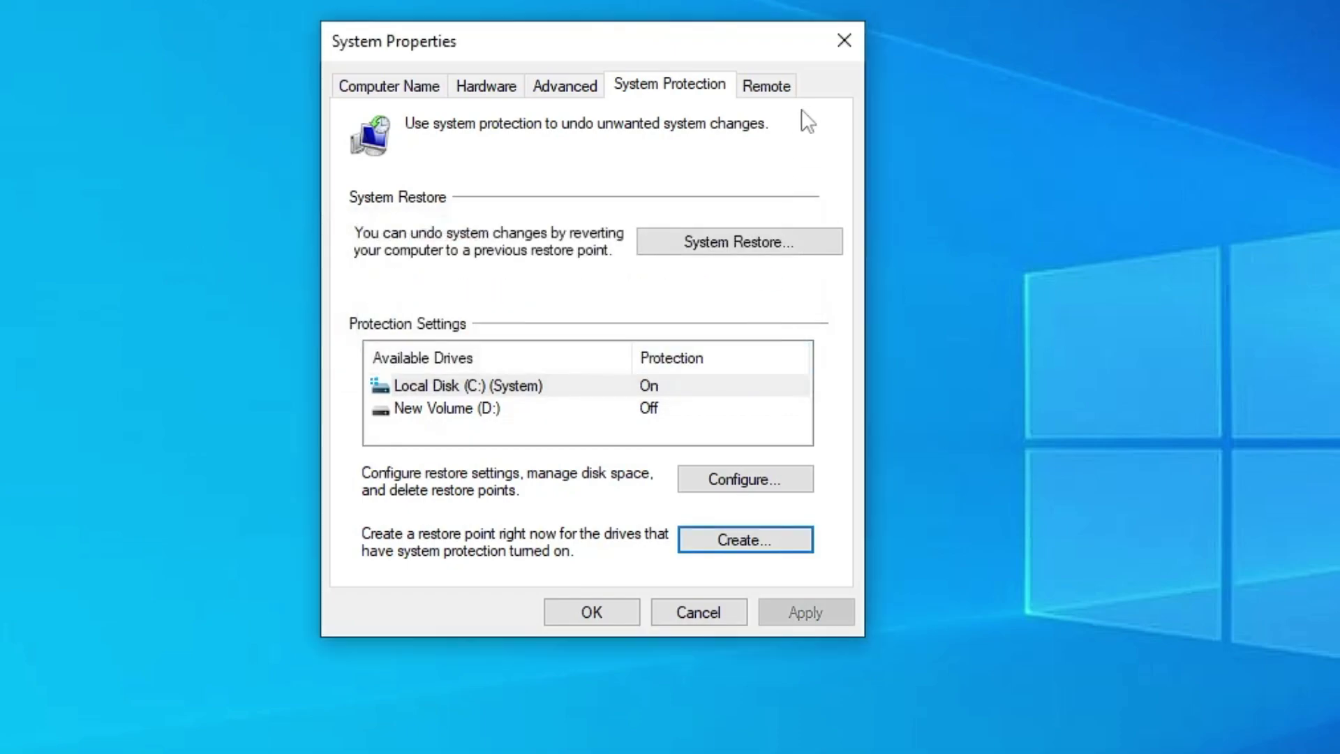
click(845, 42)
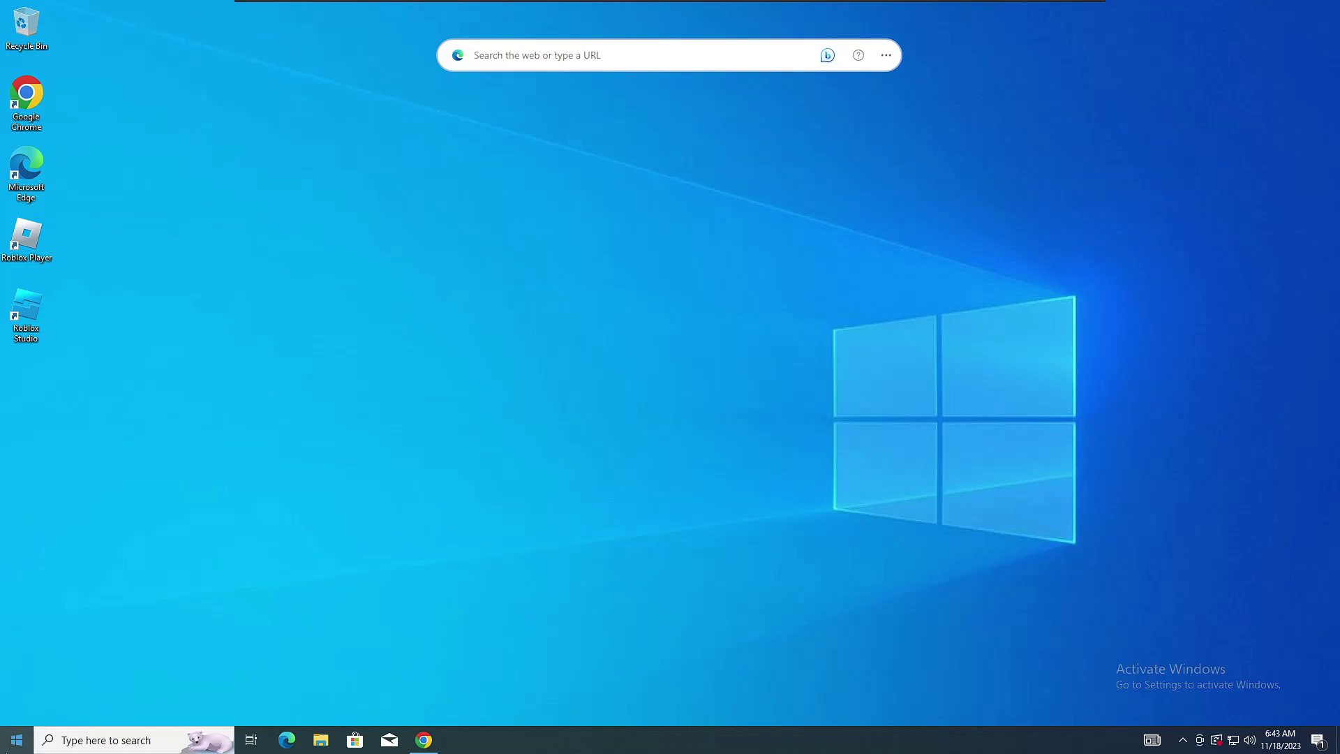
- Disable the High precision event timer under System devices in Device Manager
right_click(17, 743)
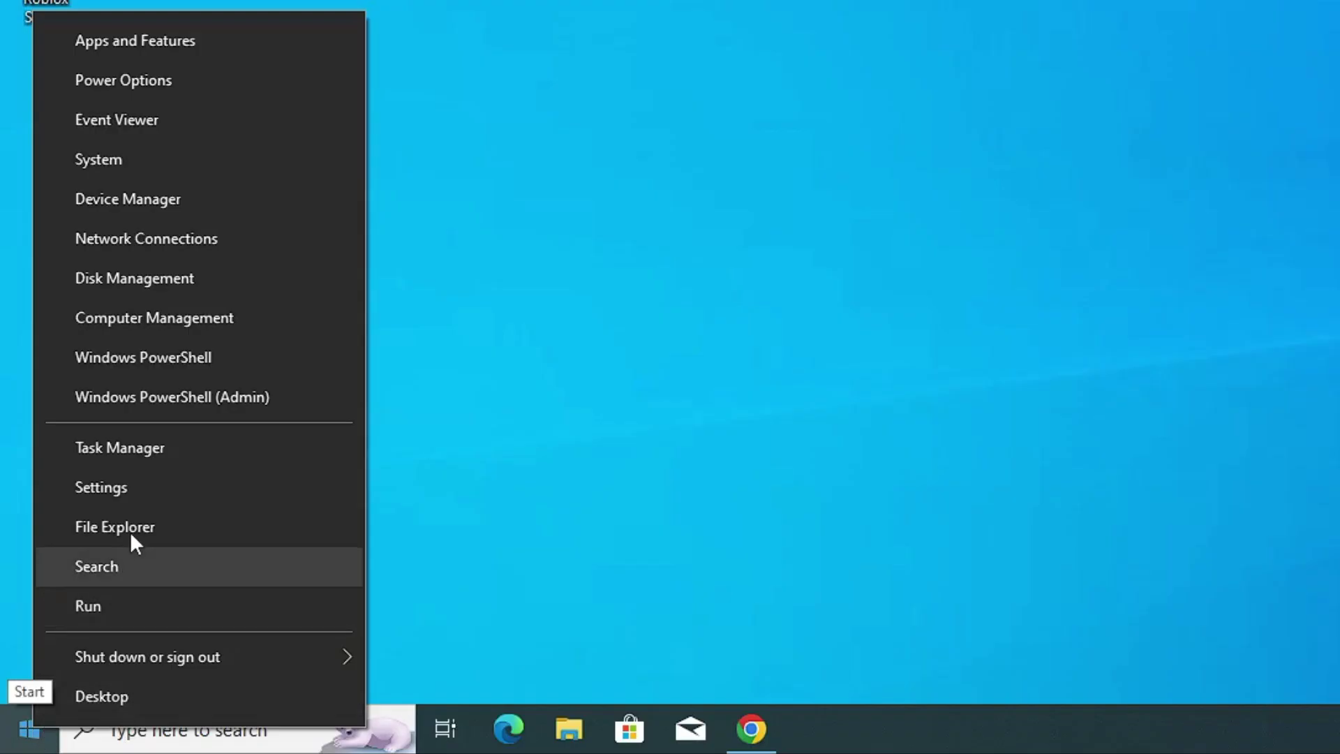
click(103, 441)
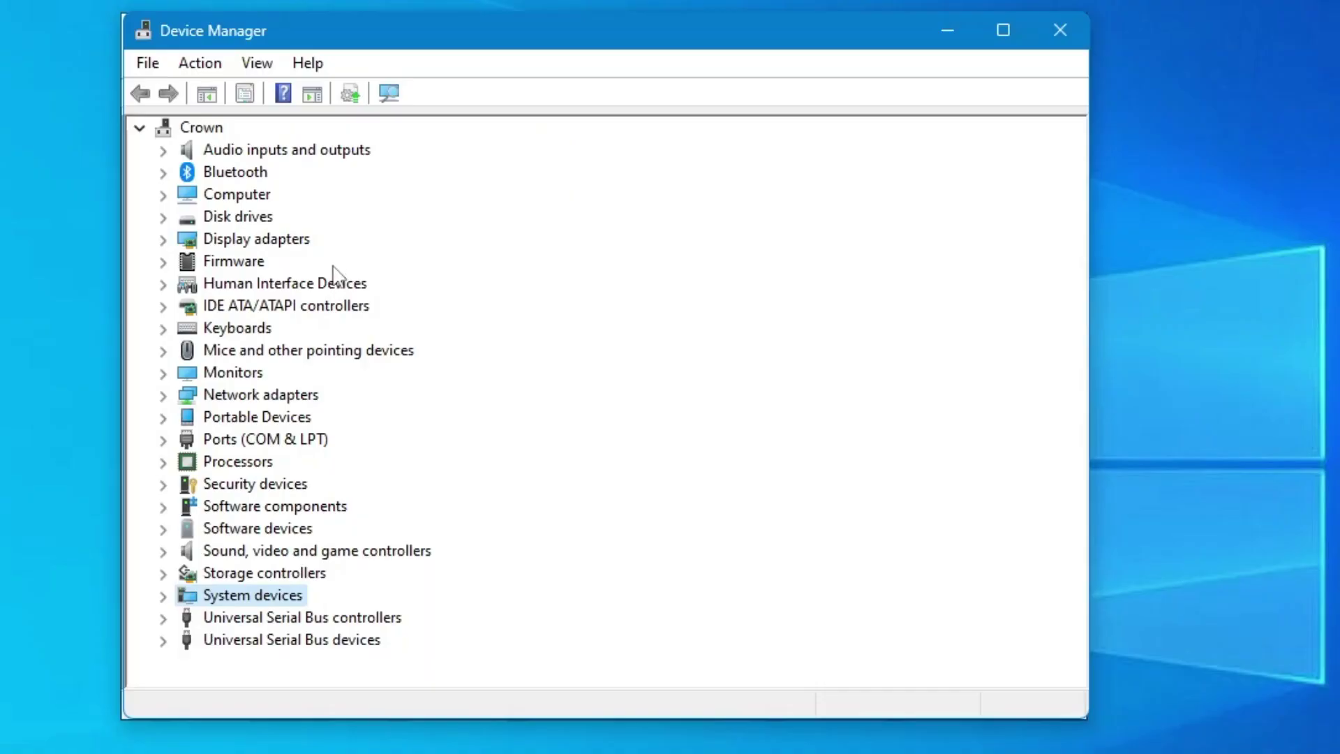
double_click(273, 596)
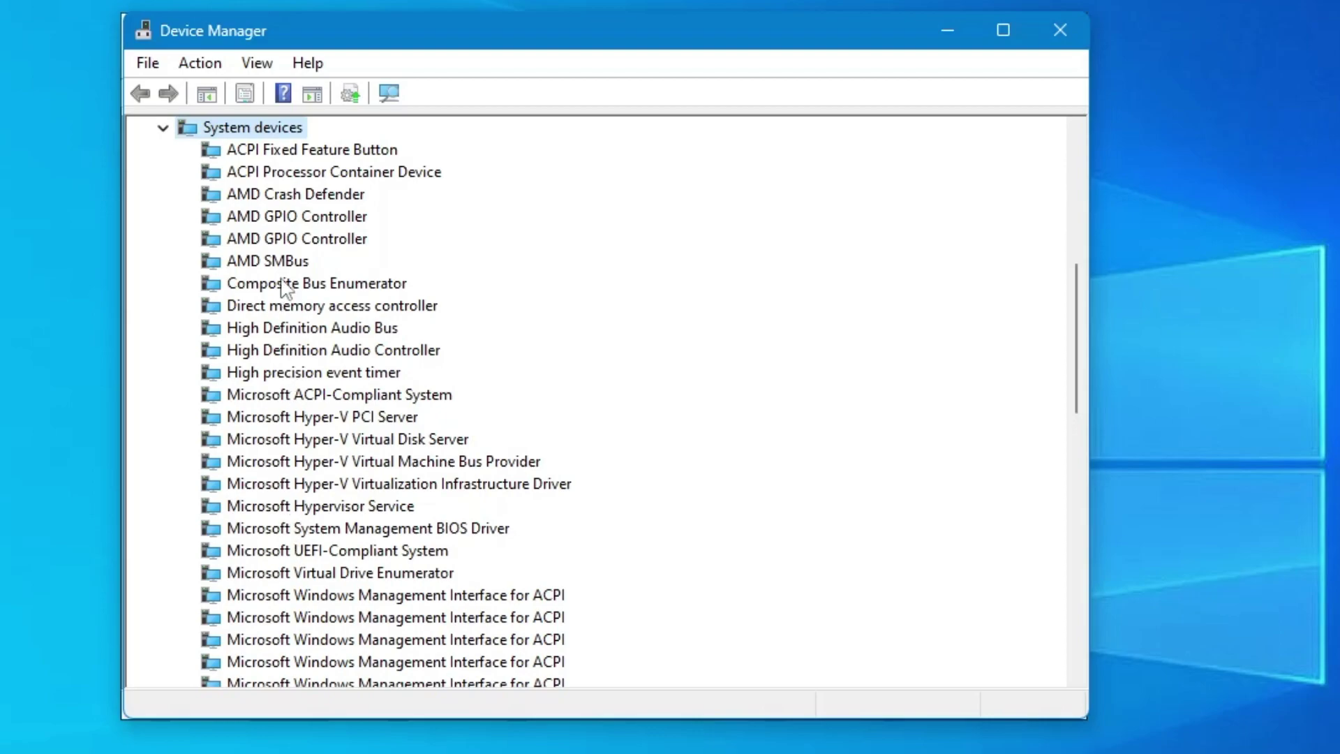
click(269, 329)
click(270, 372)
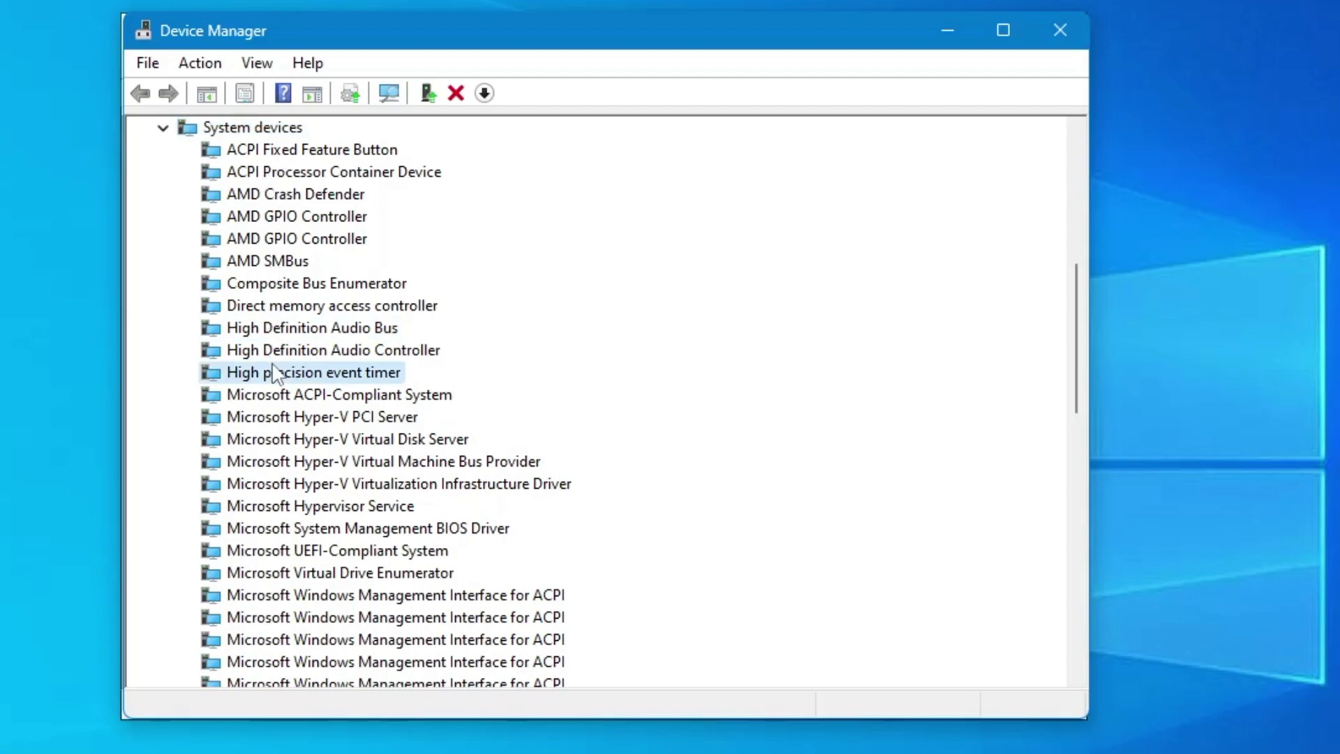
right_click(356, 375)
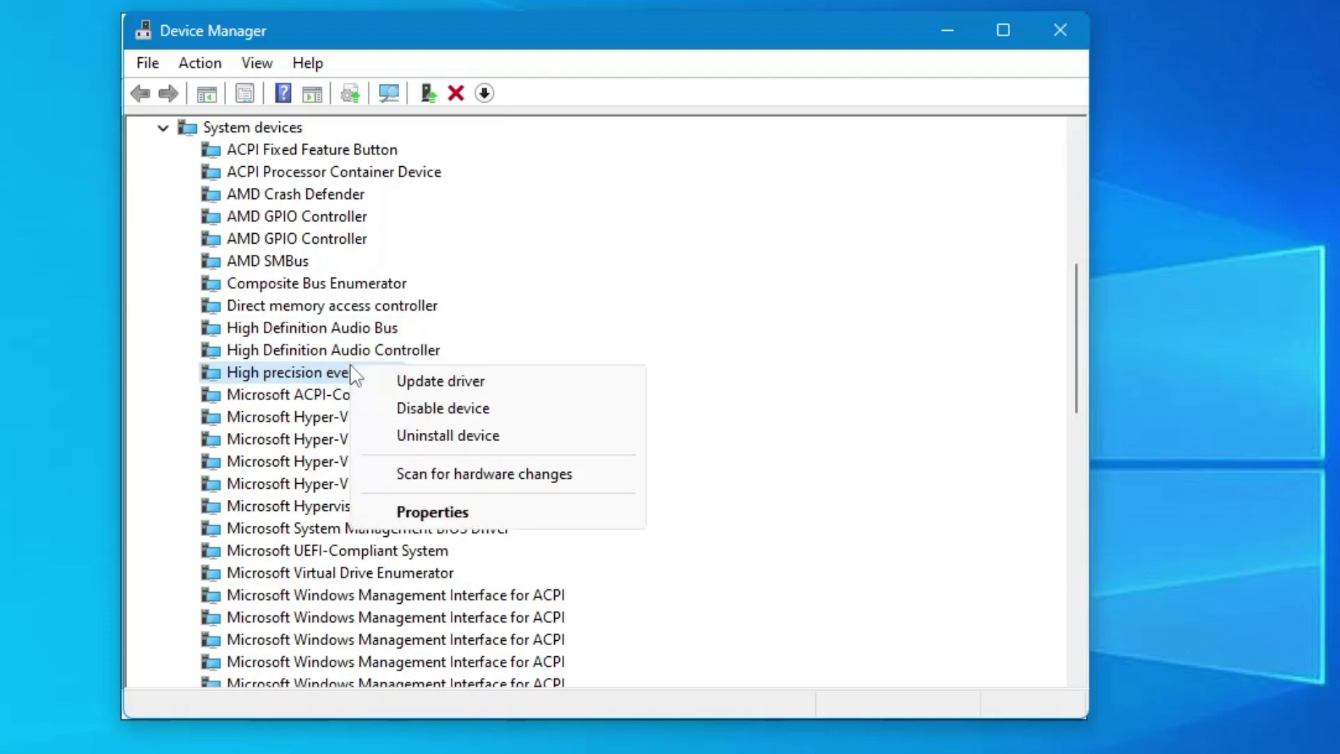
click(412, 411)
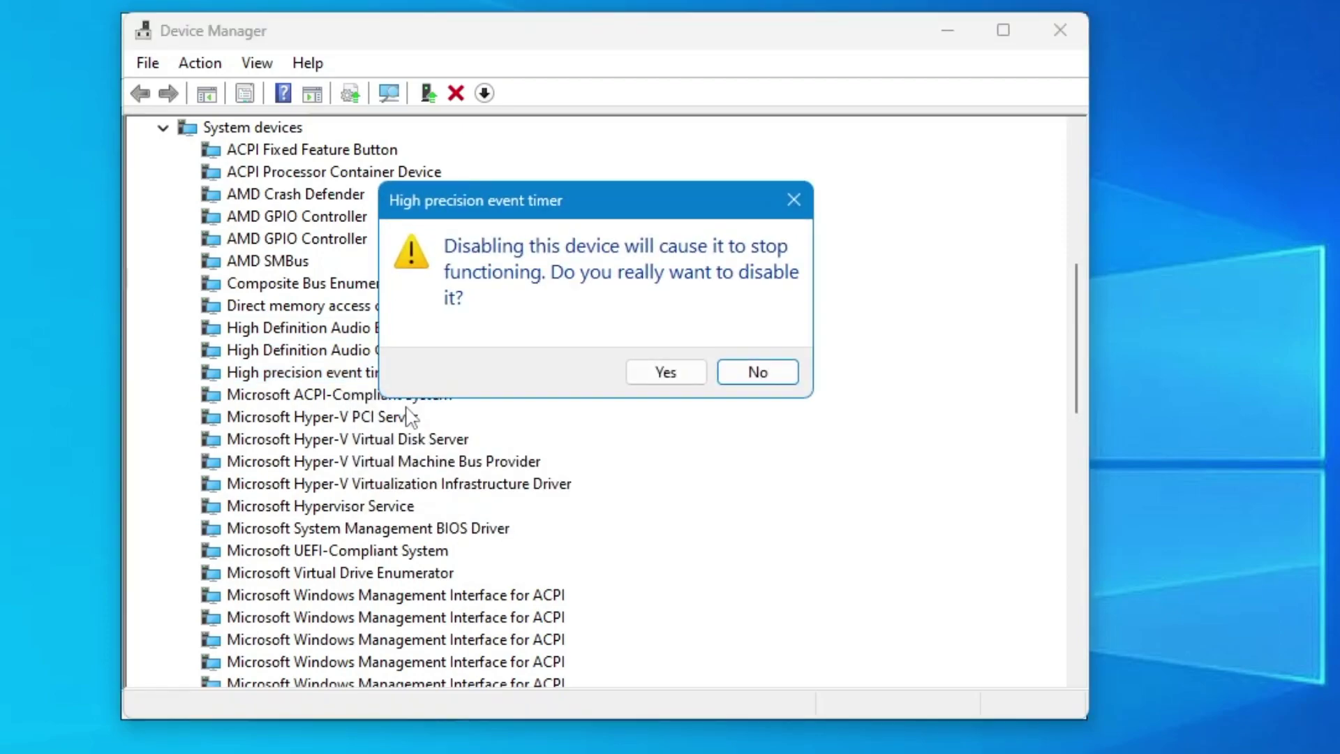
click(680, 373)
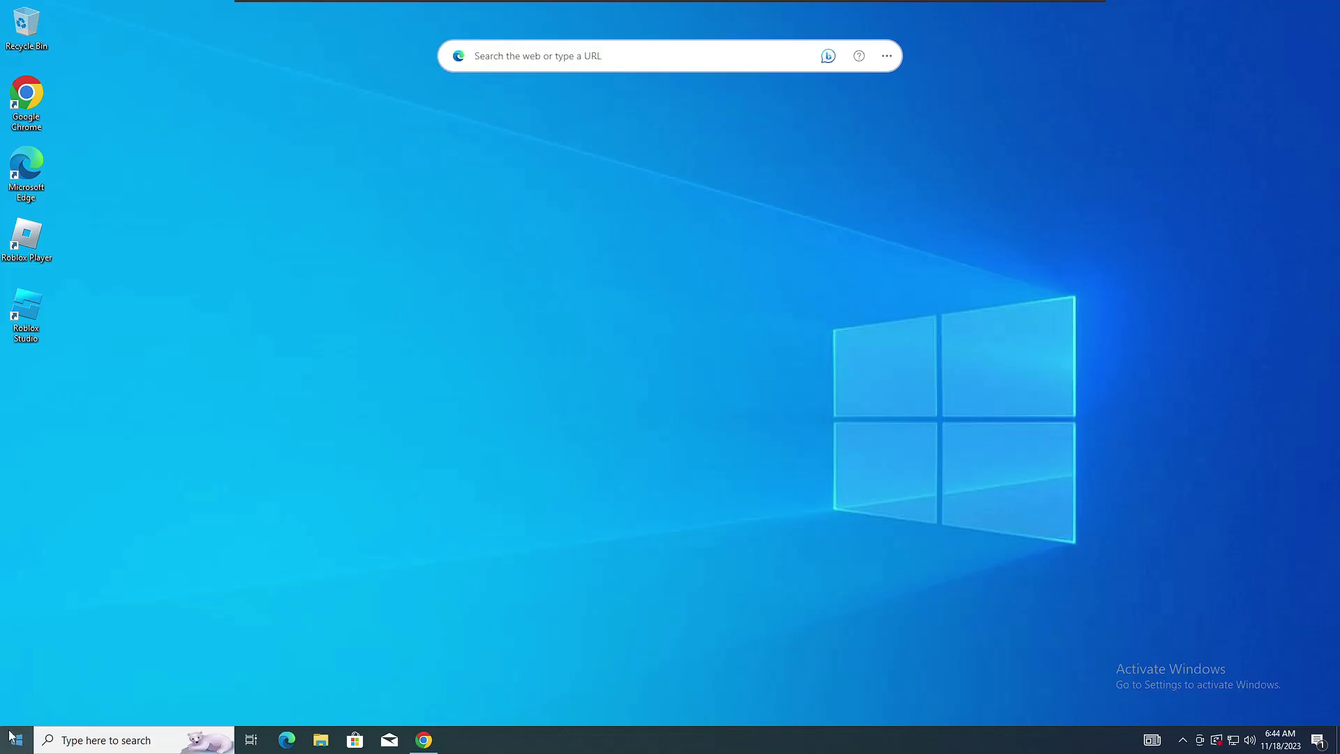
- Open the Windows Temp folder with the Run command "temp" and permanently delete all files in it
right_click(12, 737)
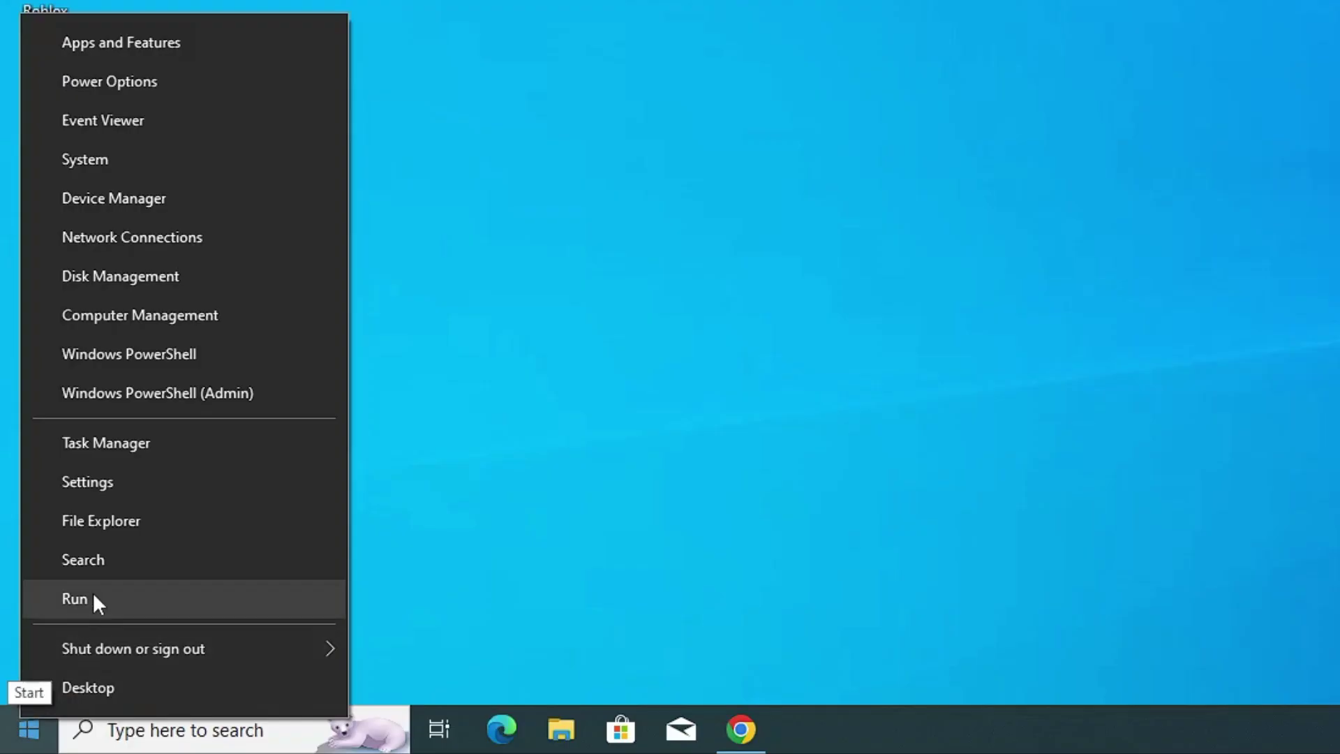
click(93, 596)
text(temp)
key(Return)
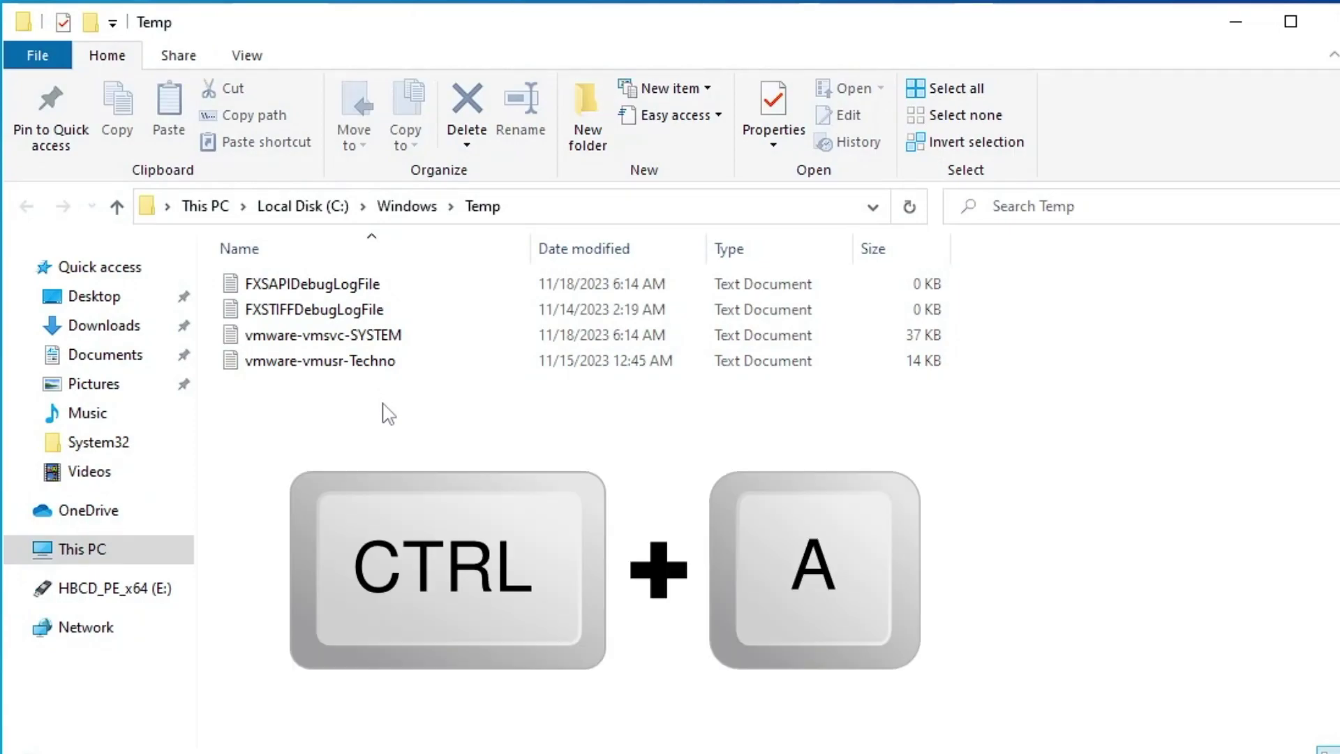
key(ctrl+a)
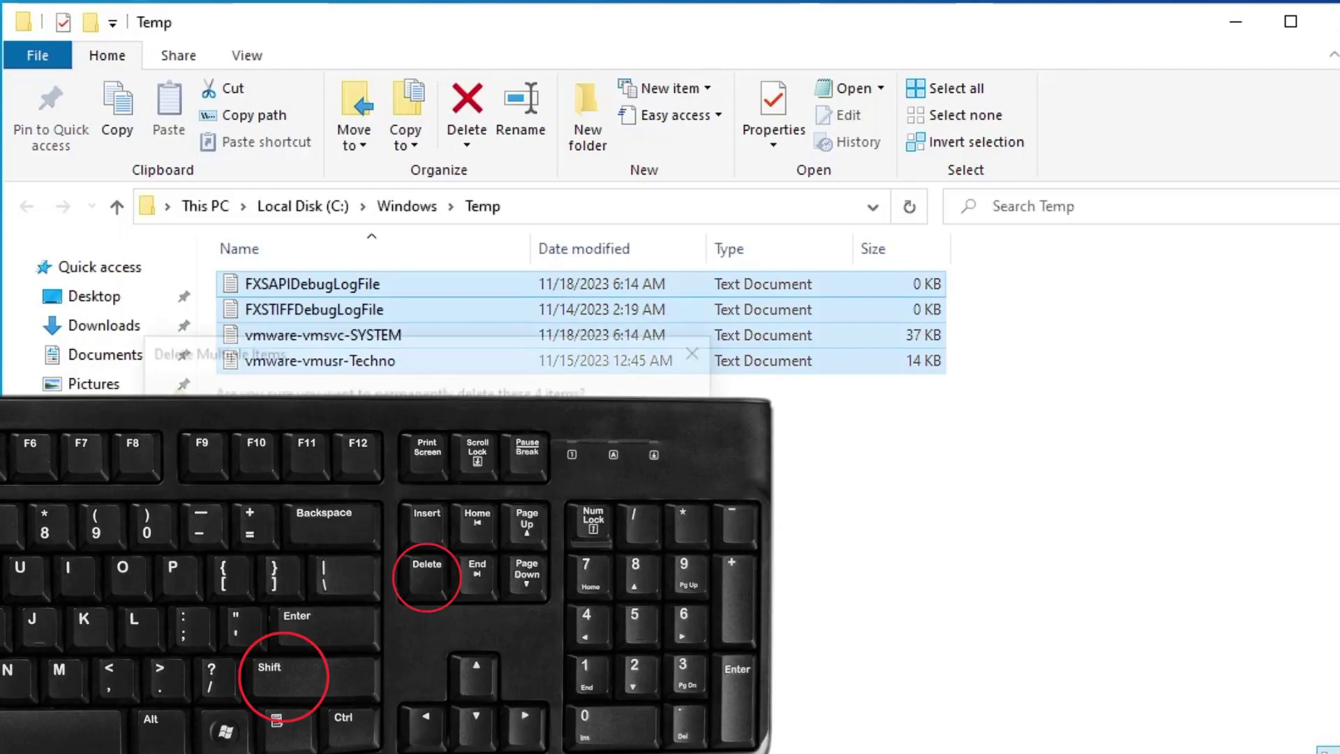
key(shift+Delete)
key(Return)
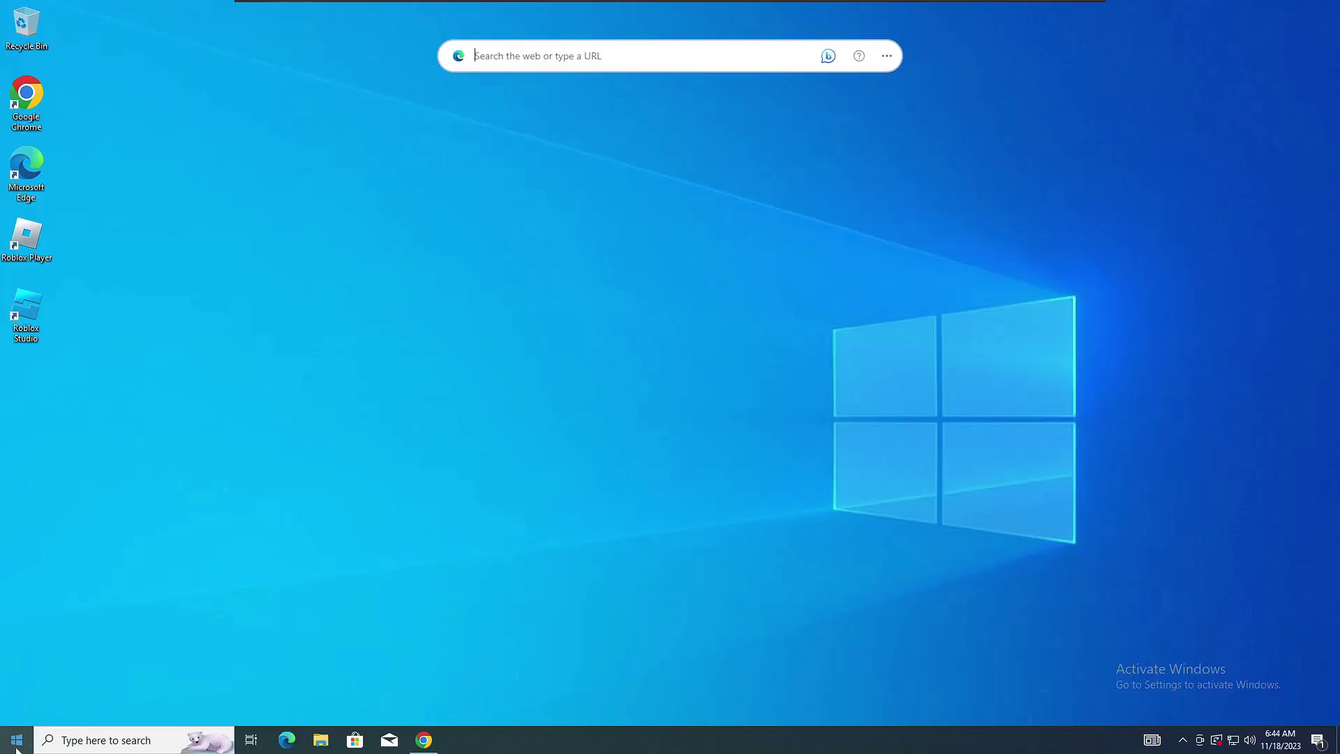
- Open the user's temporary folder with the Run command "%temp%" and permanently delete everything in it, skipping all items in use
right_click(16, 739)
click(49, 677)
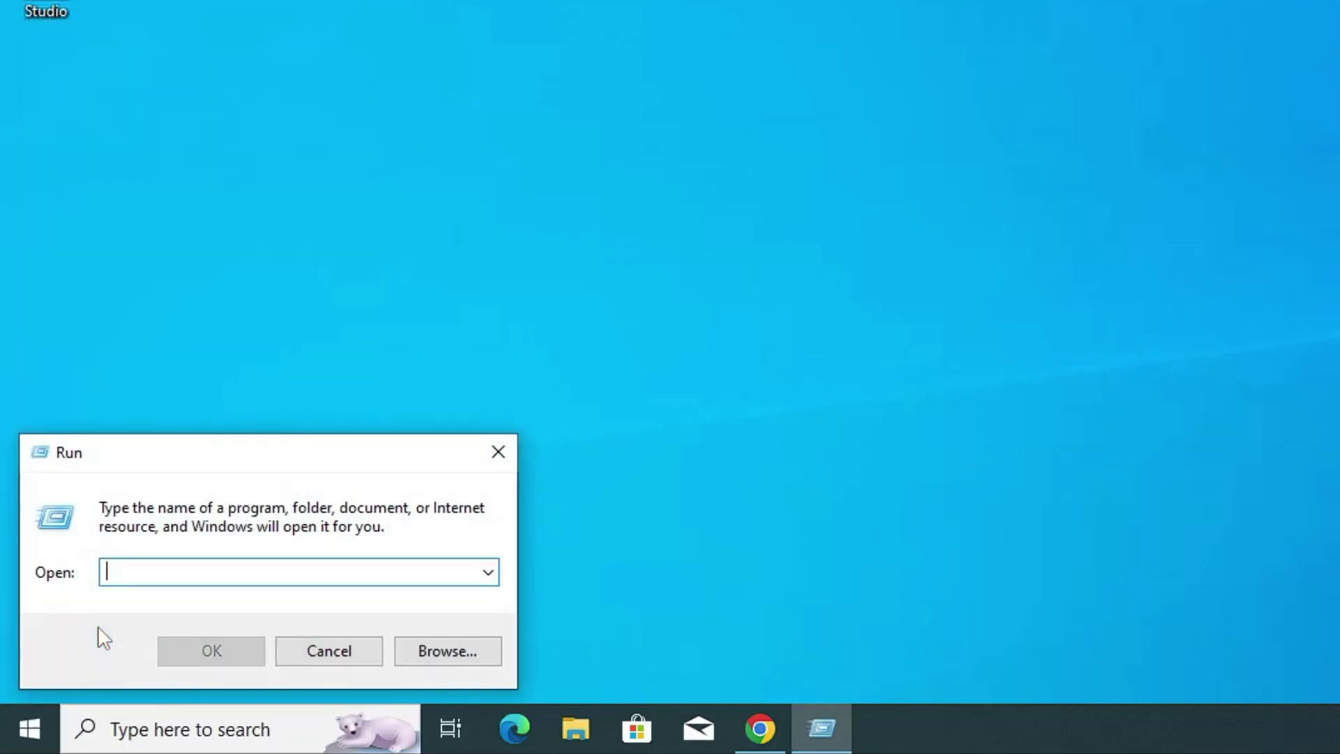
text(%temp%)
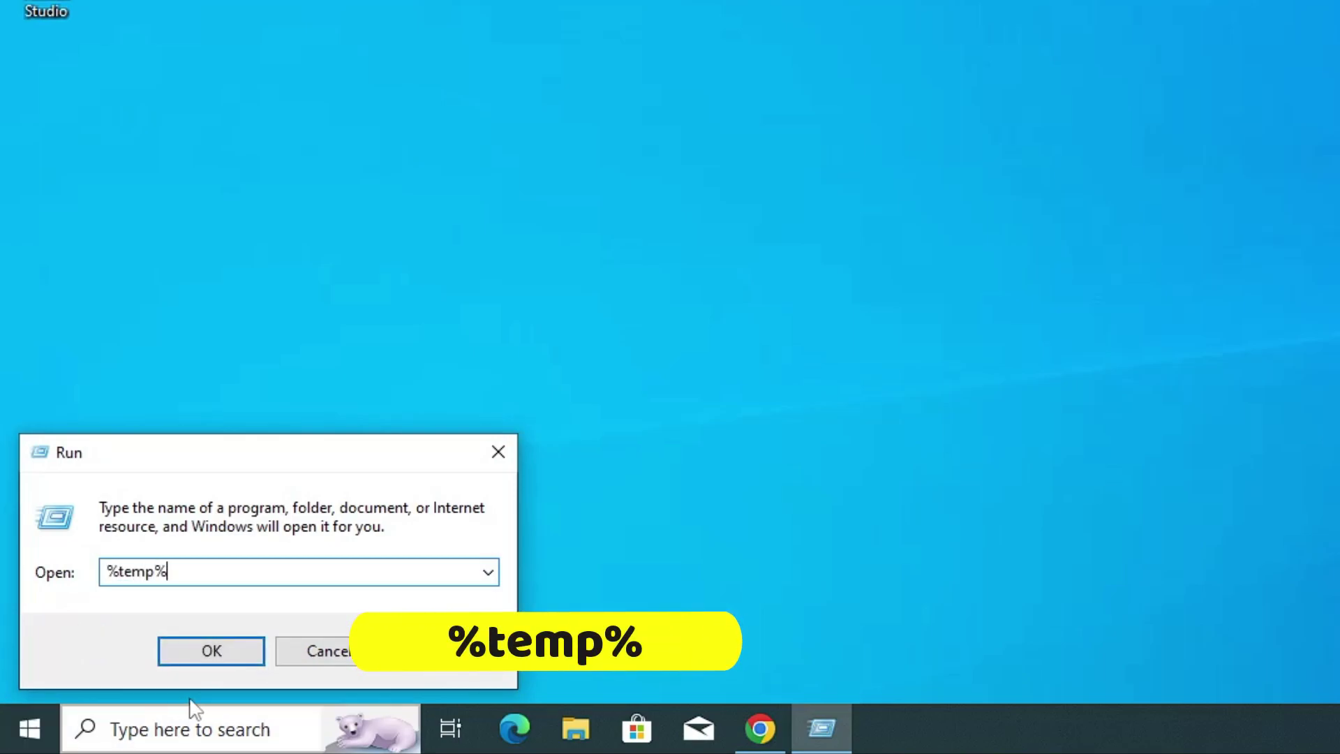
click(212, 650)
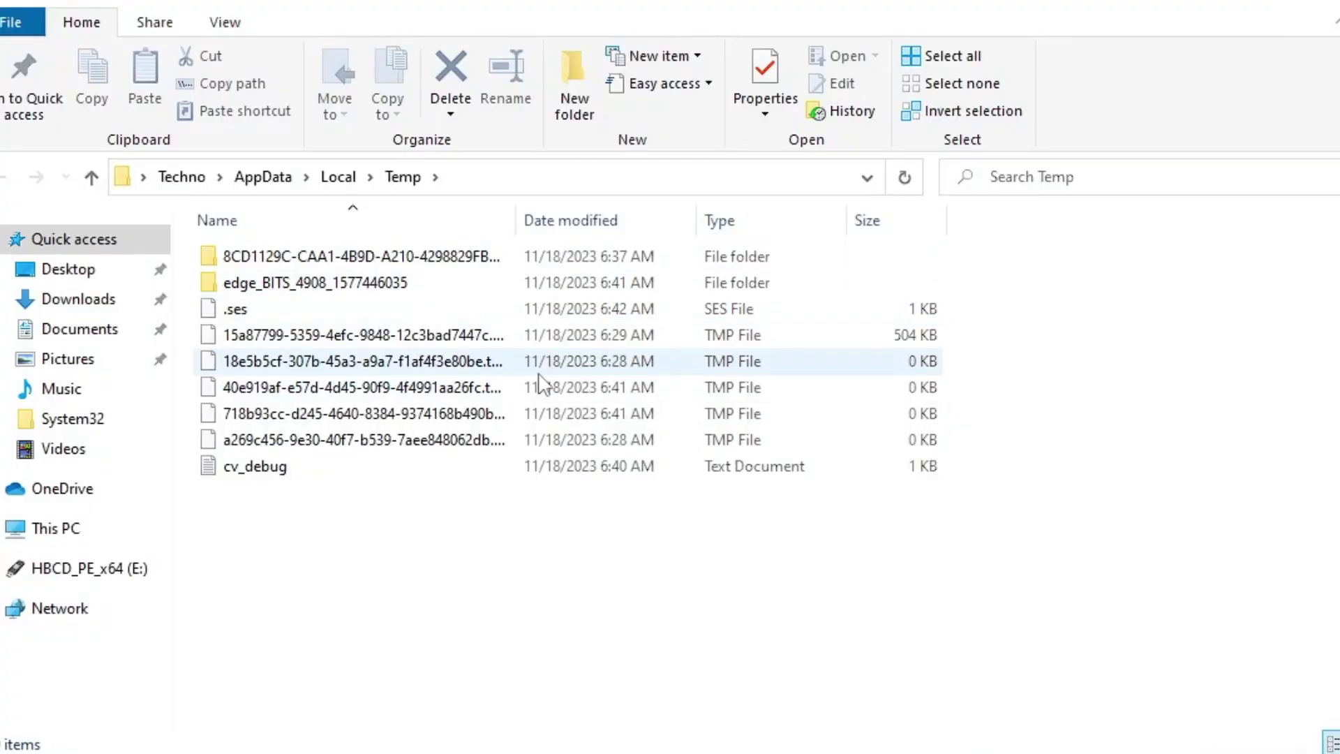
key(ctrl+a)
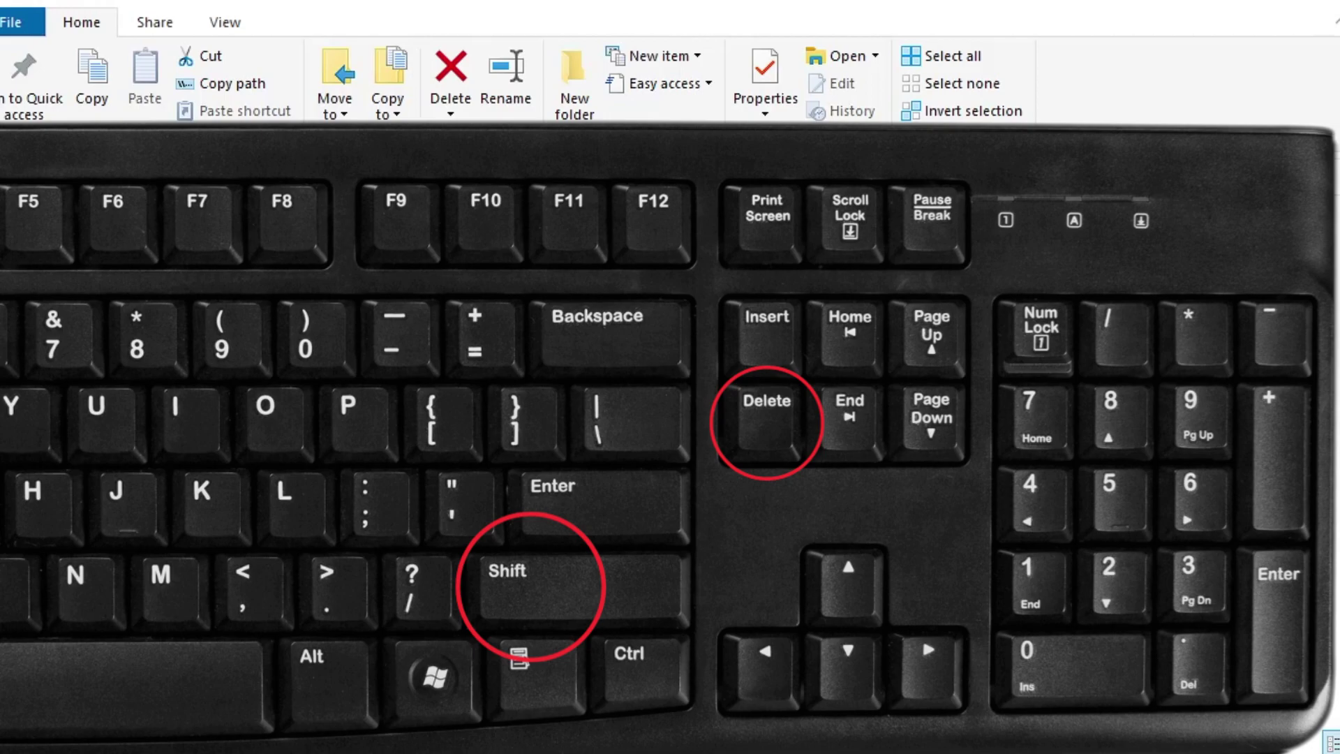
key(shift+Delete)
click(272, 292)
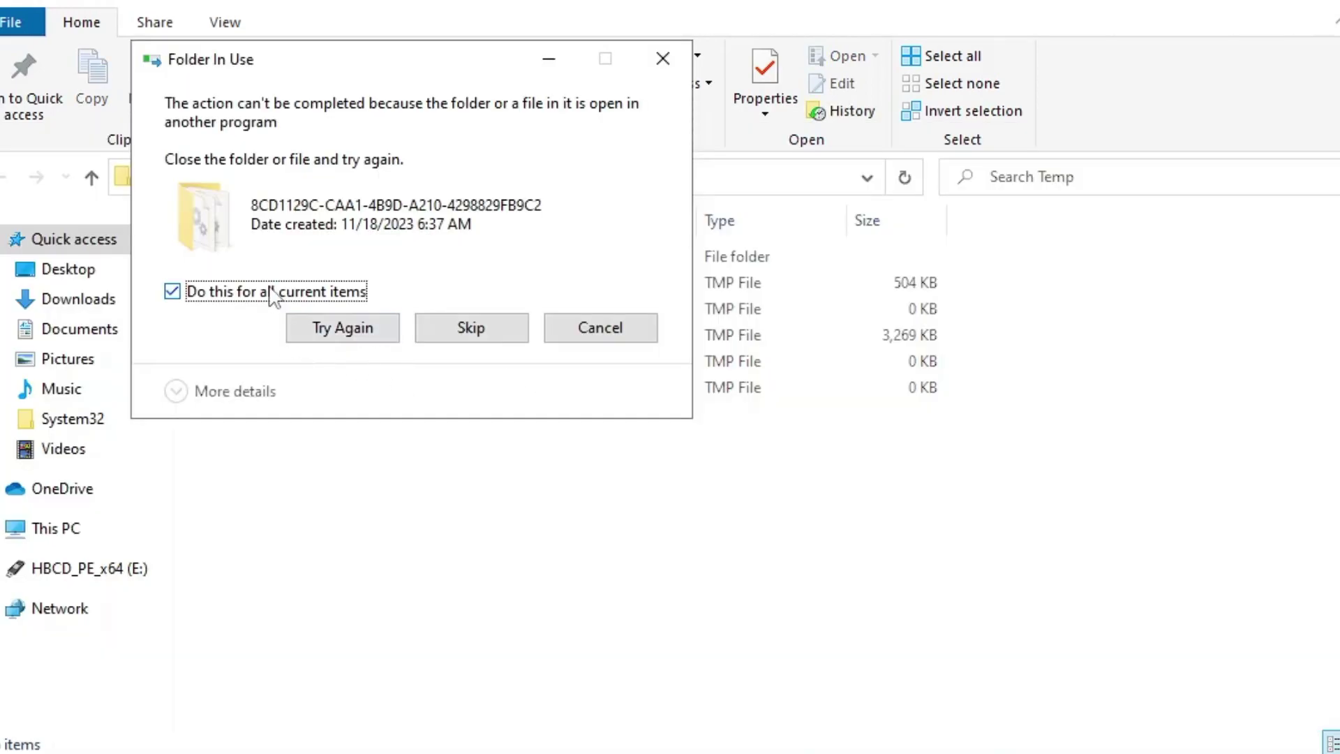
click(426, 328)
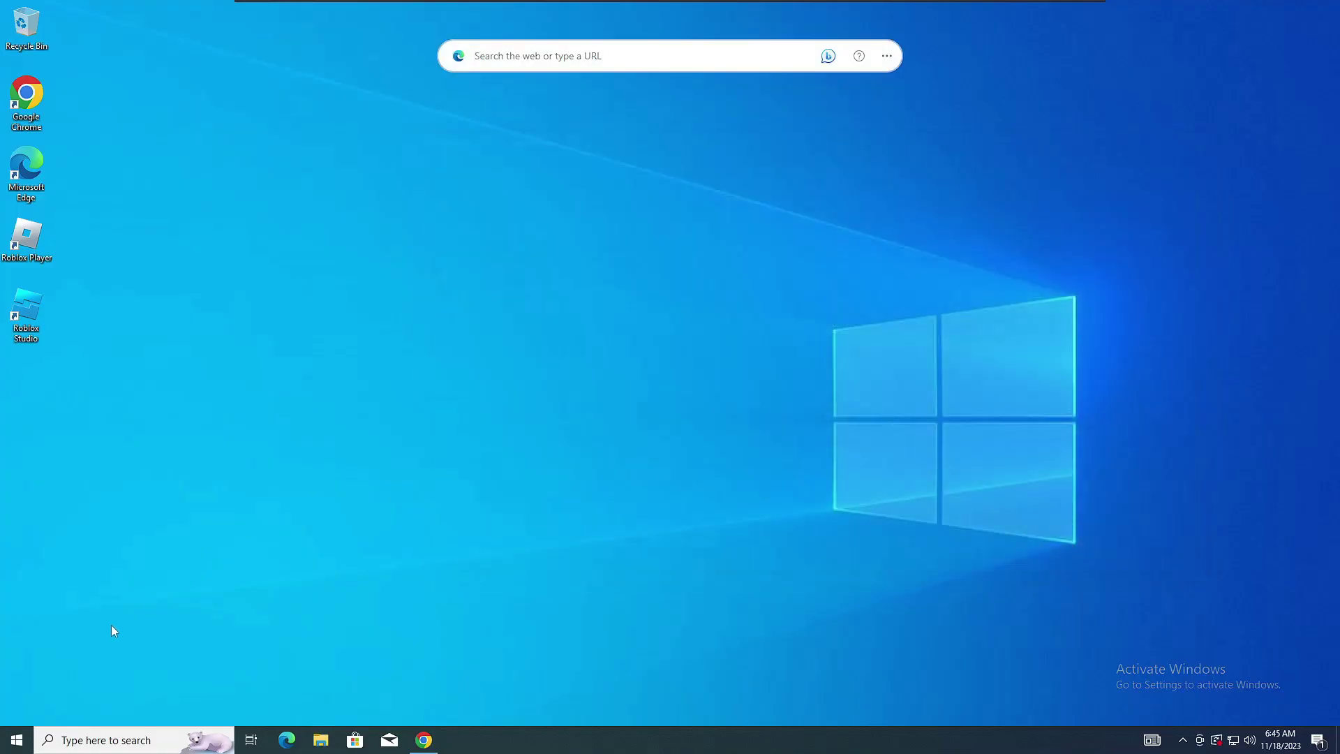
- Open the Temporary files page from the system's Storage settings
right_click(17, 740)
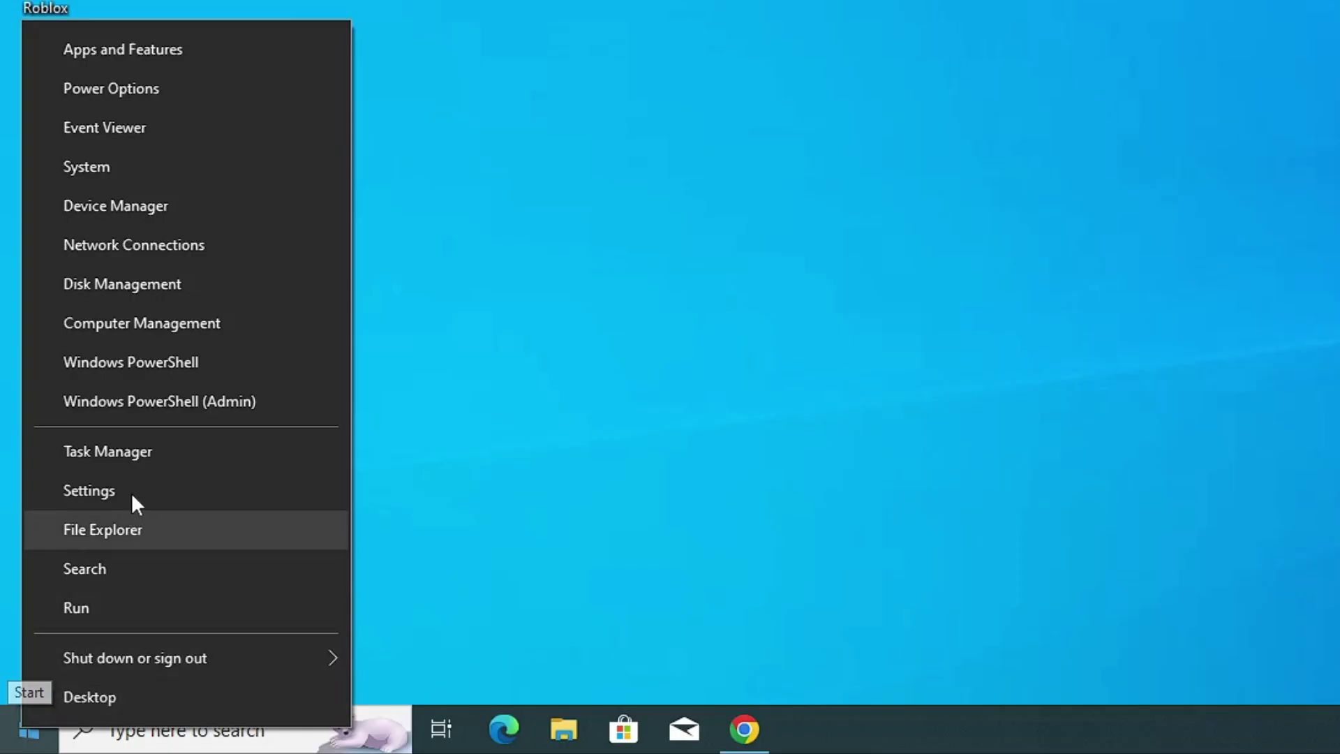
click(132, 493)
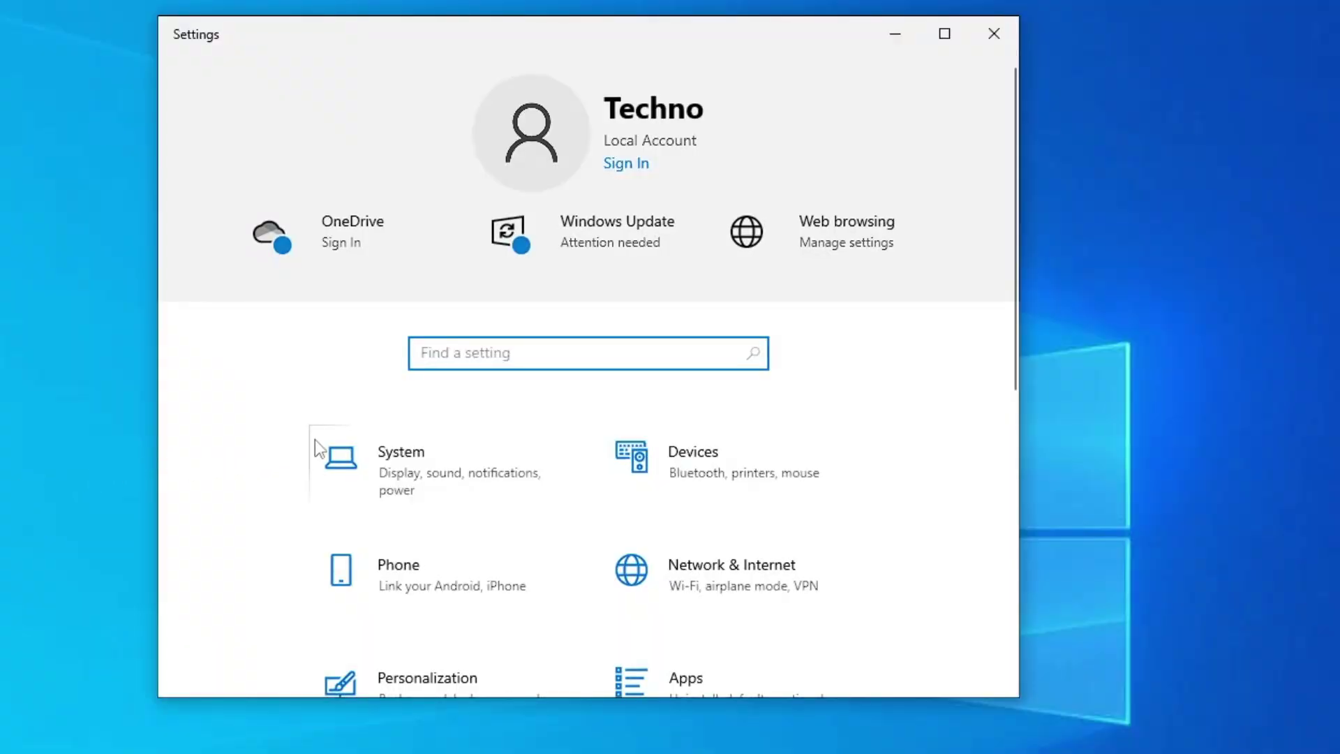
scroll(483, 402, down, 2)
click(481, 399)
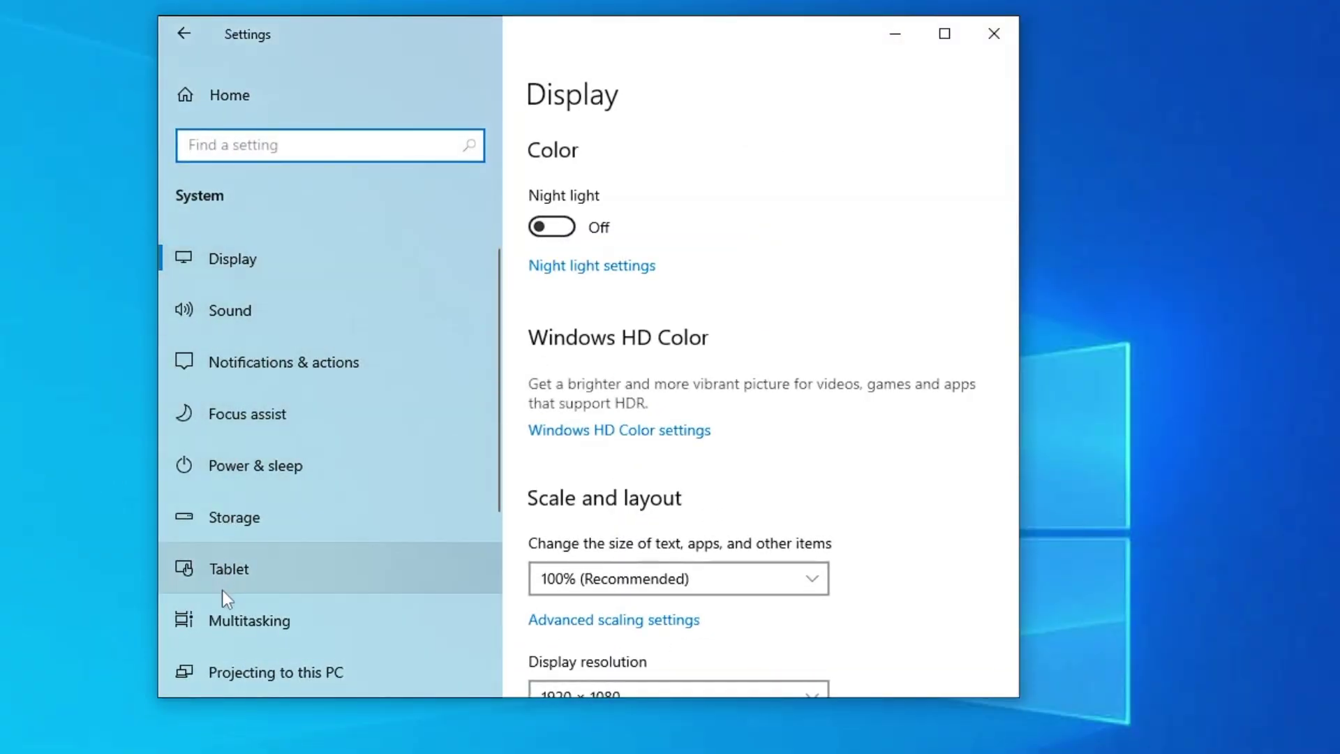
click(244, 524)
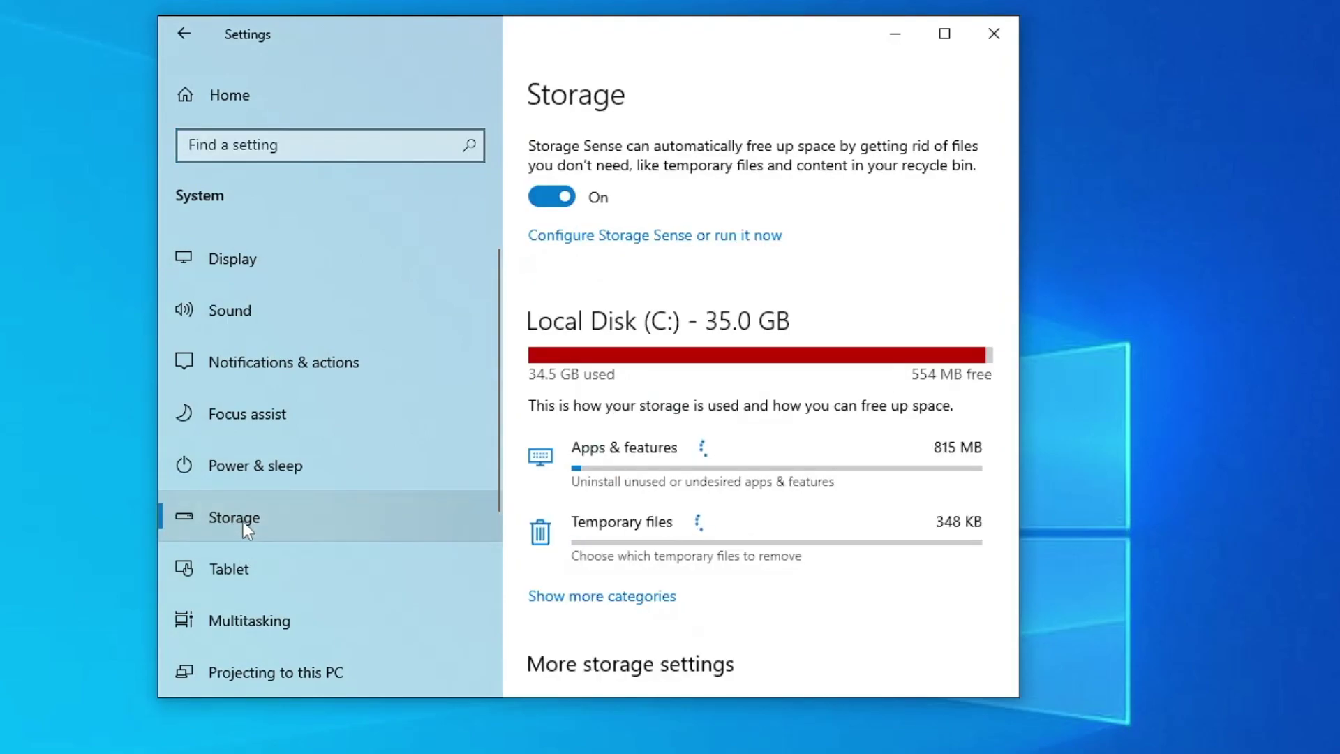
scroll(642, 370, down, 3)
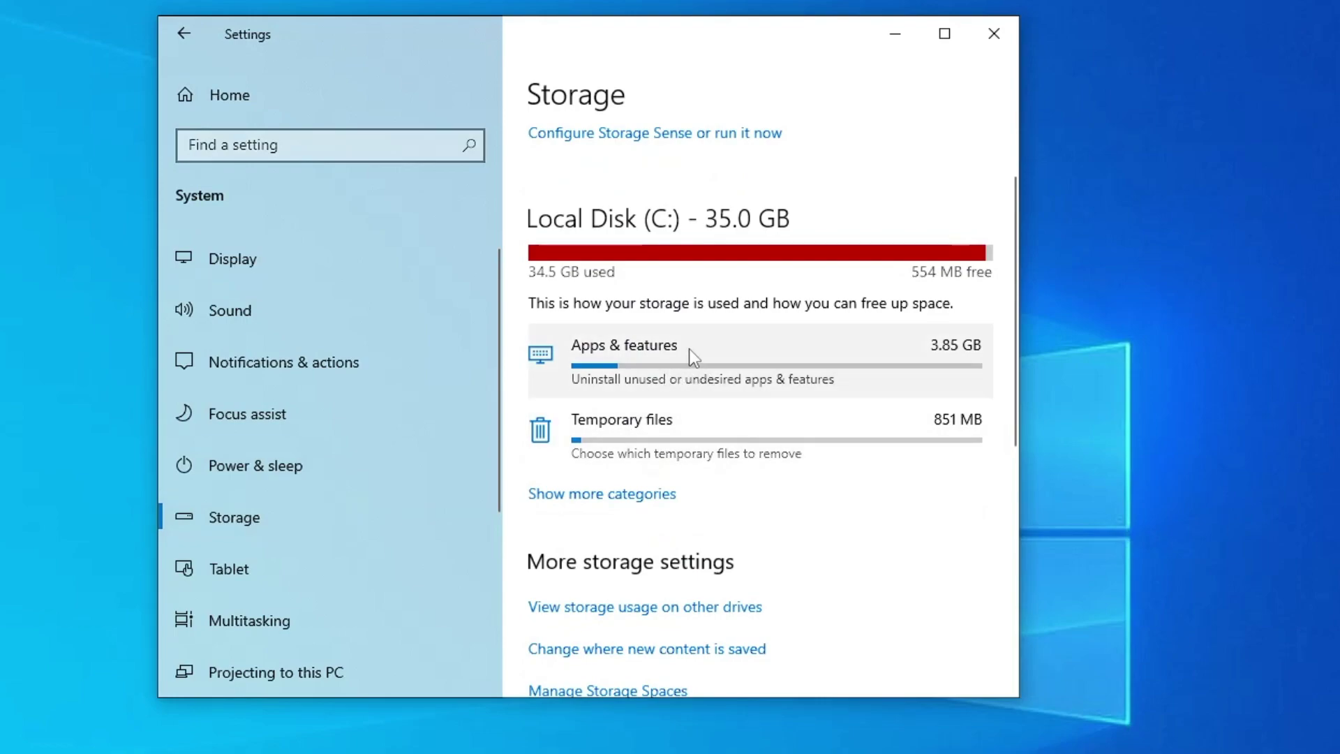
click(655, 428)
- Add Delivery Optimization Files to the temporary files selected for deletion and remove all selected files
scroll(442, 337, down, 2)
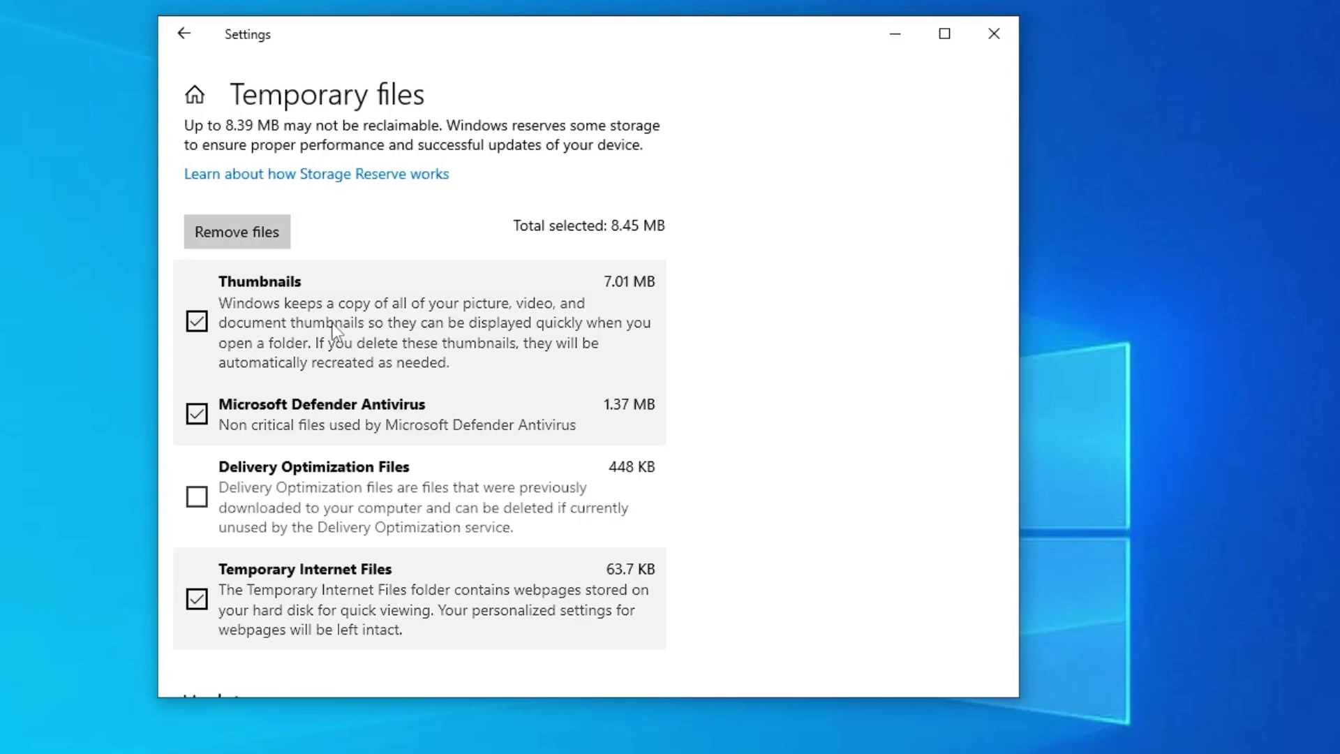
scroll(332, 324, down, 2)
scroll(332, 324, up, 2)
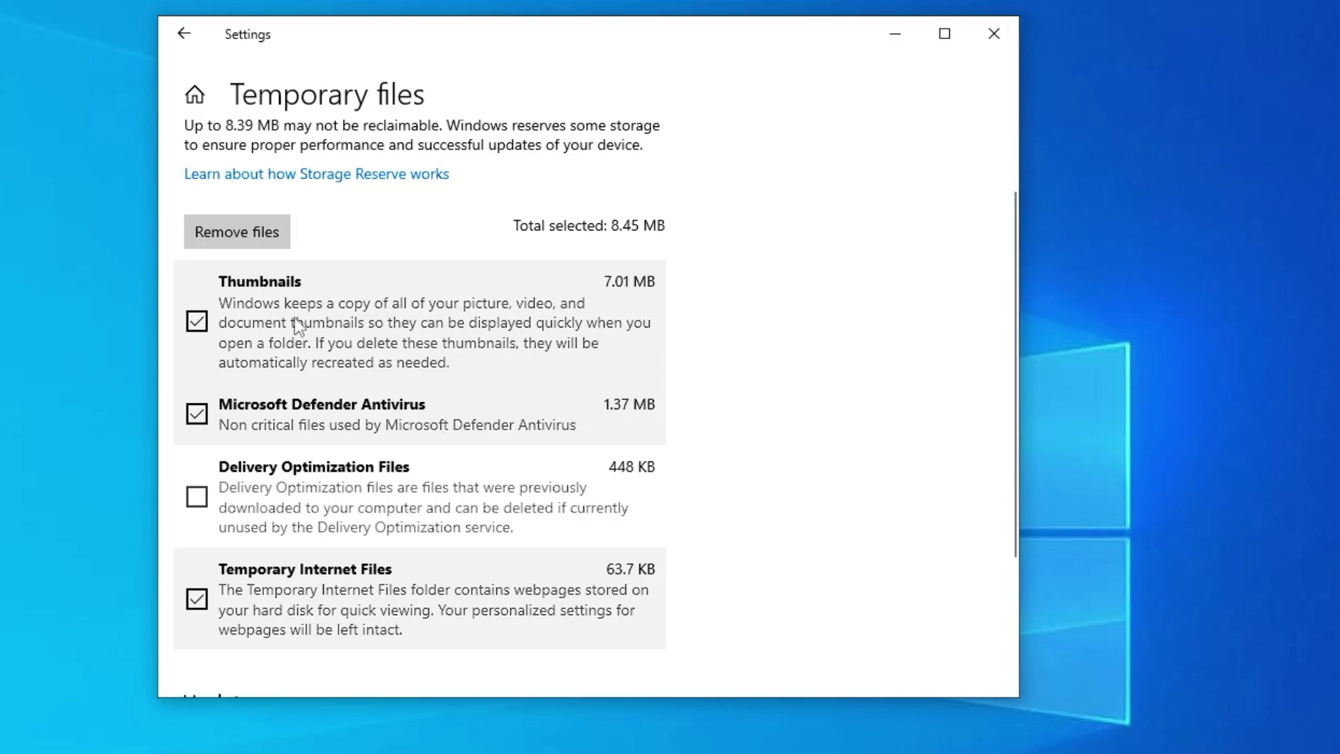
click(194, 498)
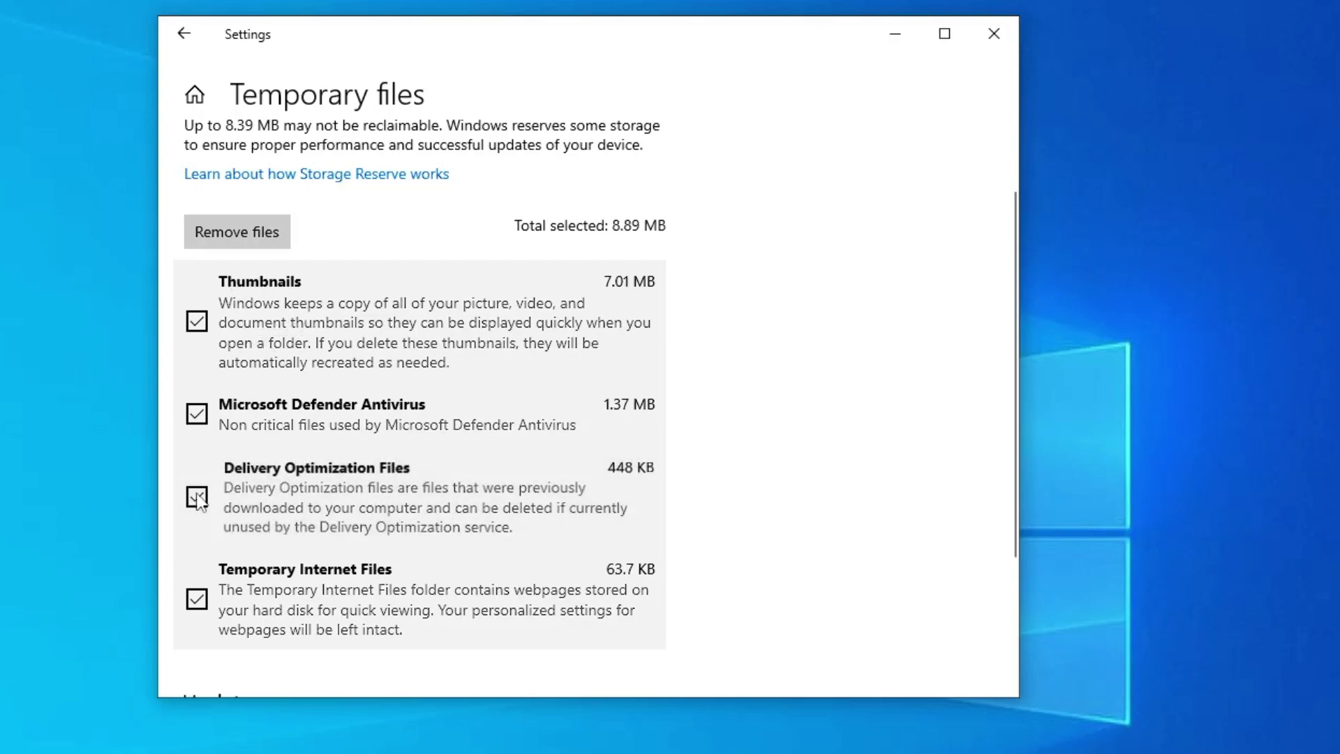
click(248, 231)
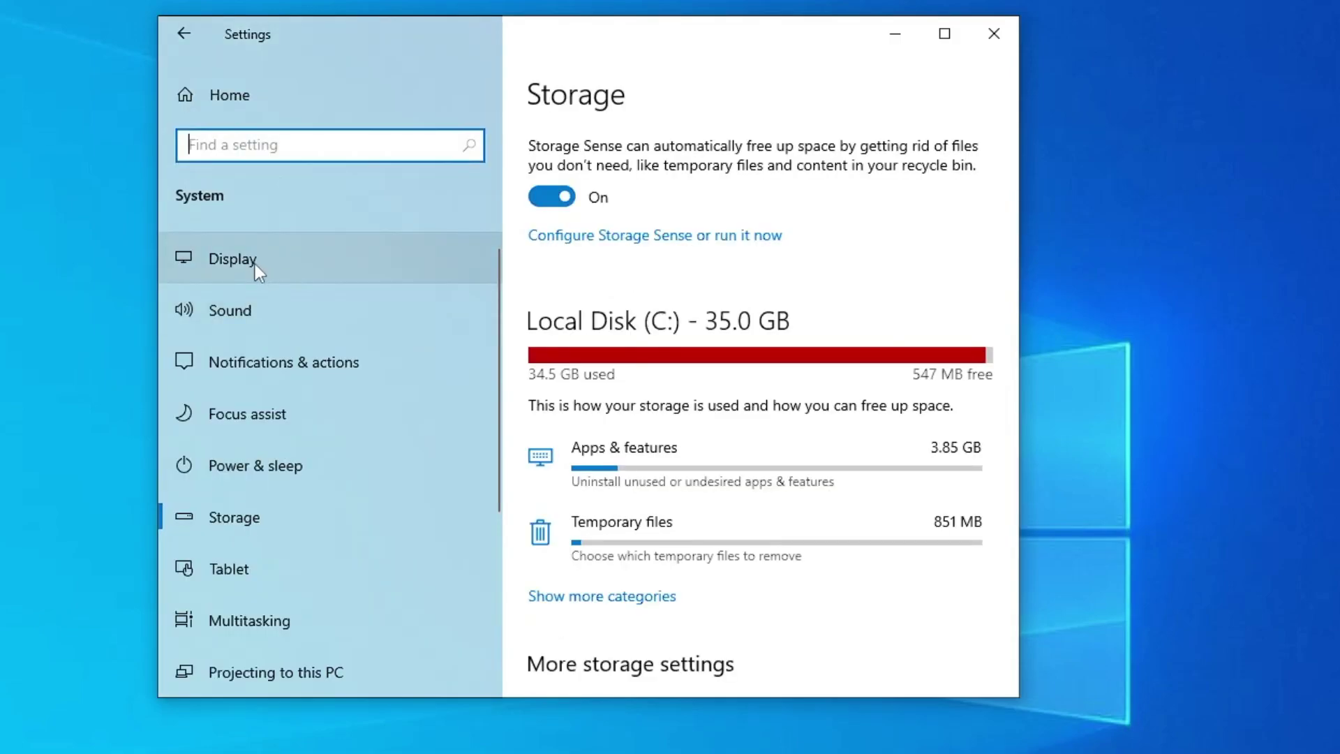
- Turn off Remote Desktop in the System settings and confirm disabling it
scroll(250, 293, down, 5)
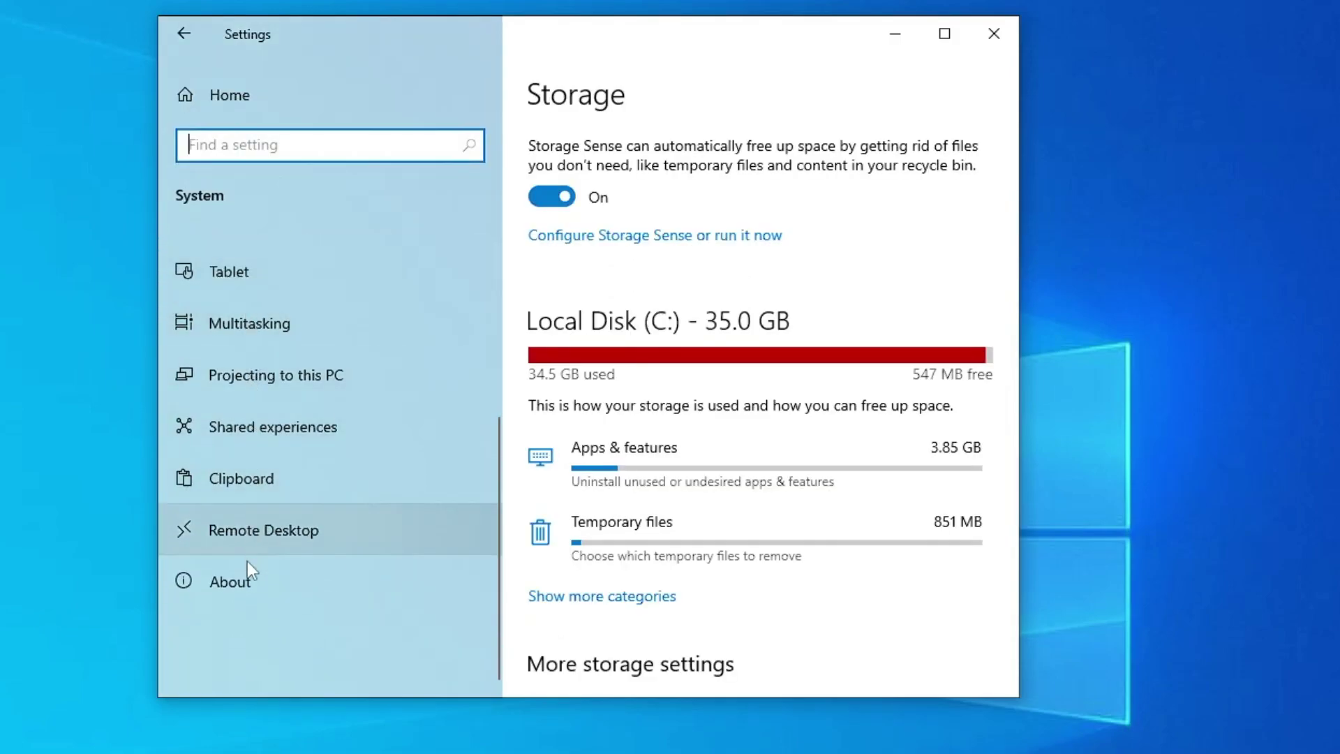
click(304, 538)
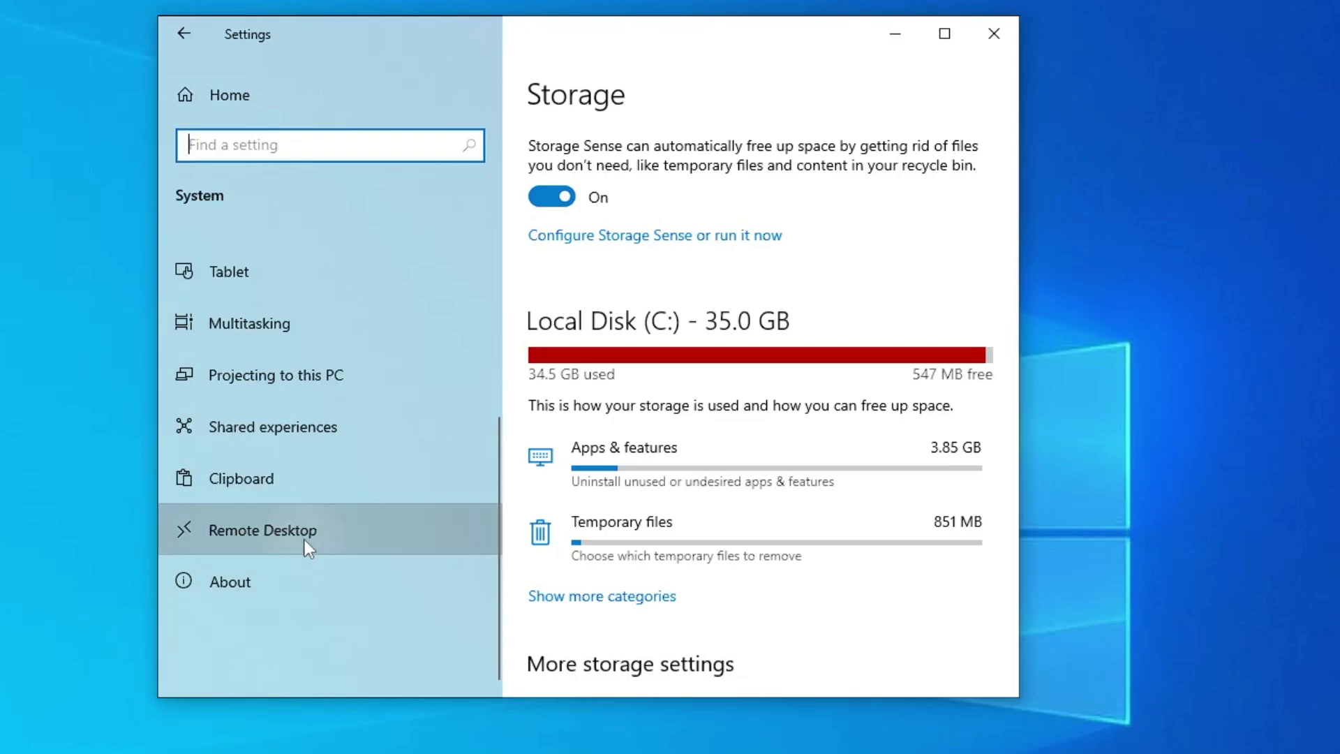
click(556, 286)
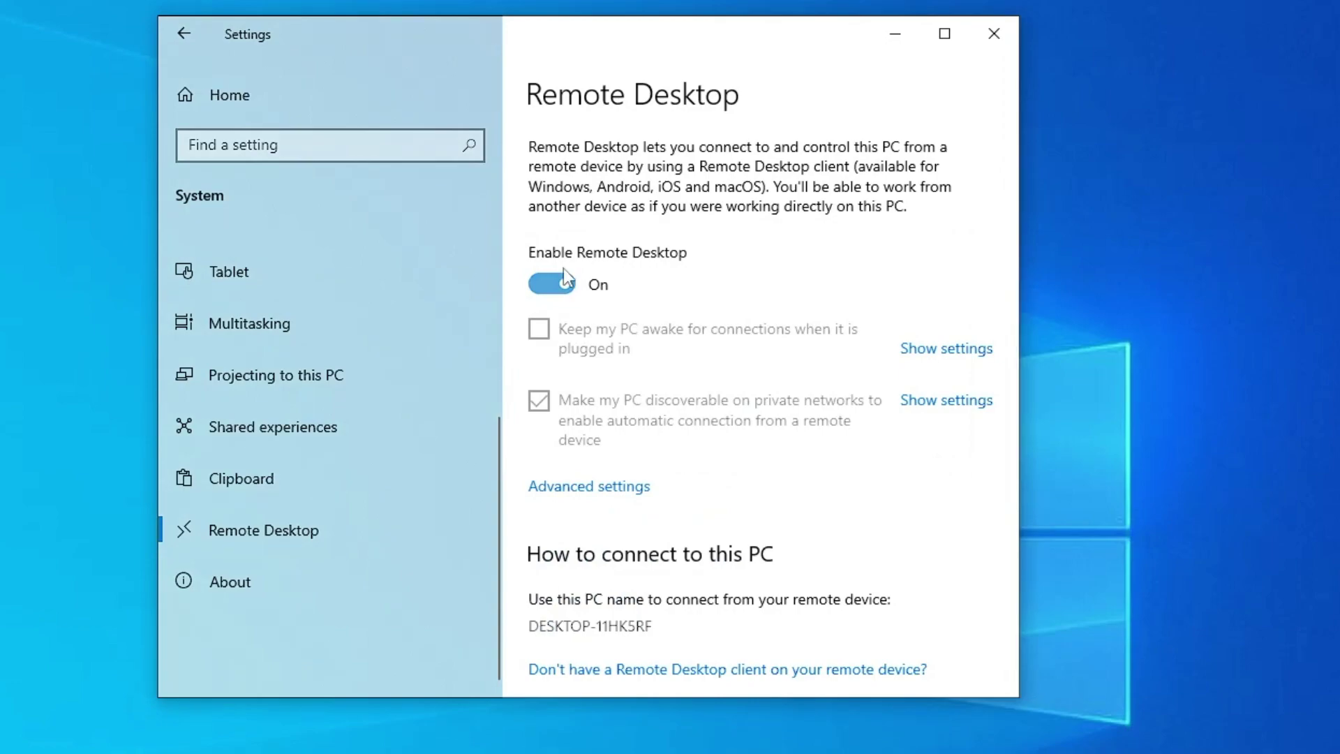
click(559, 294)
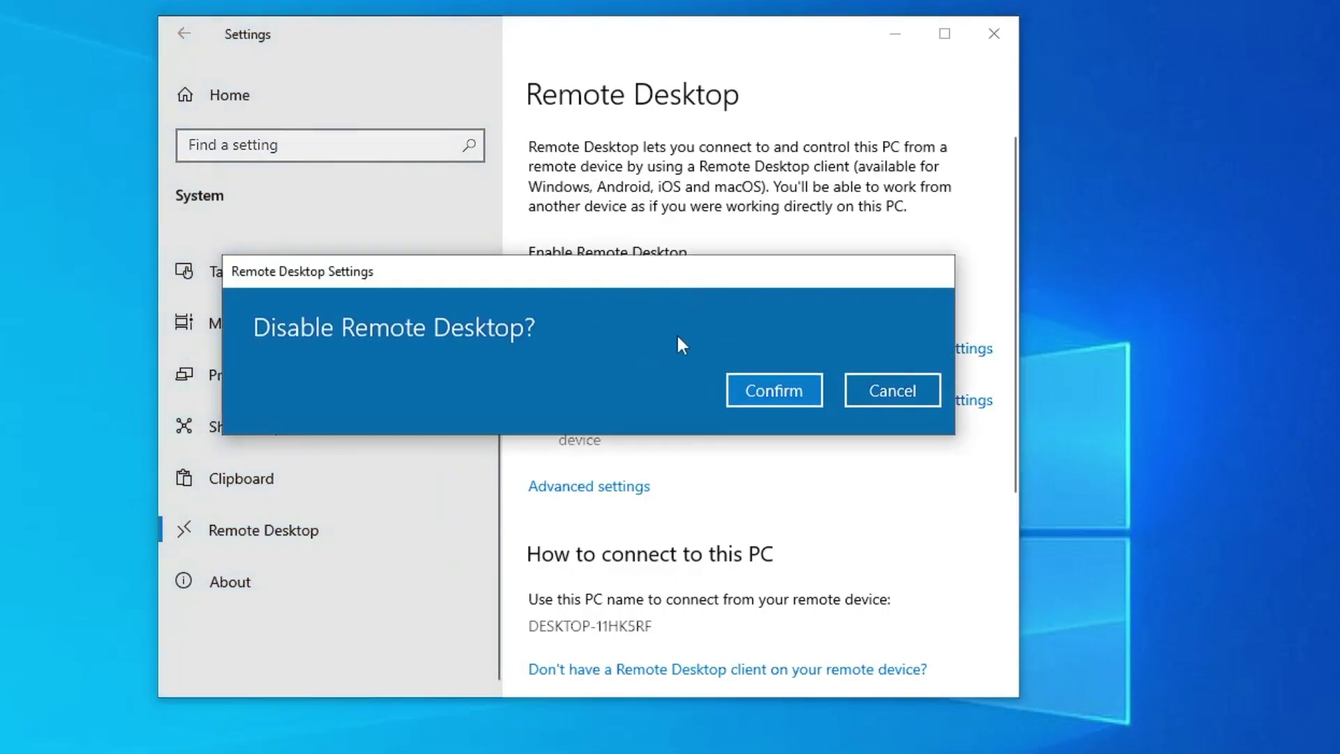
click(770, 392)
scroll(422, 262, up, 2)
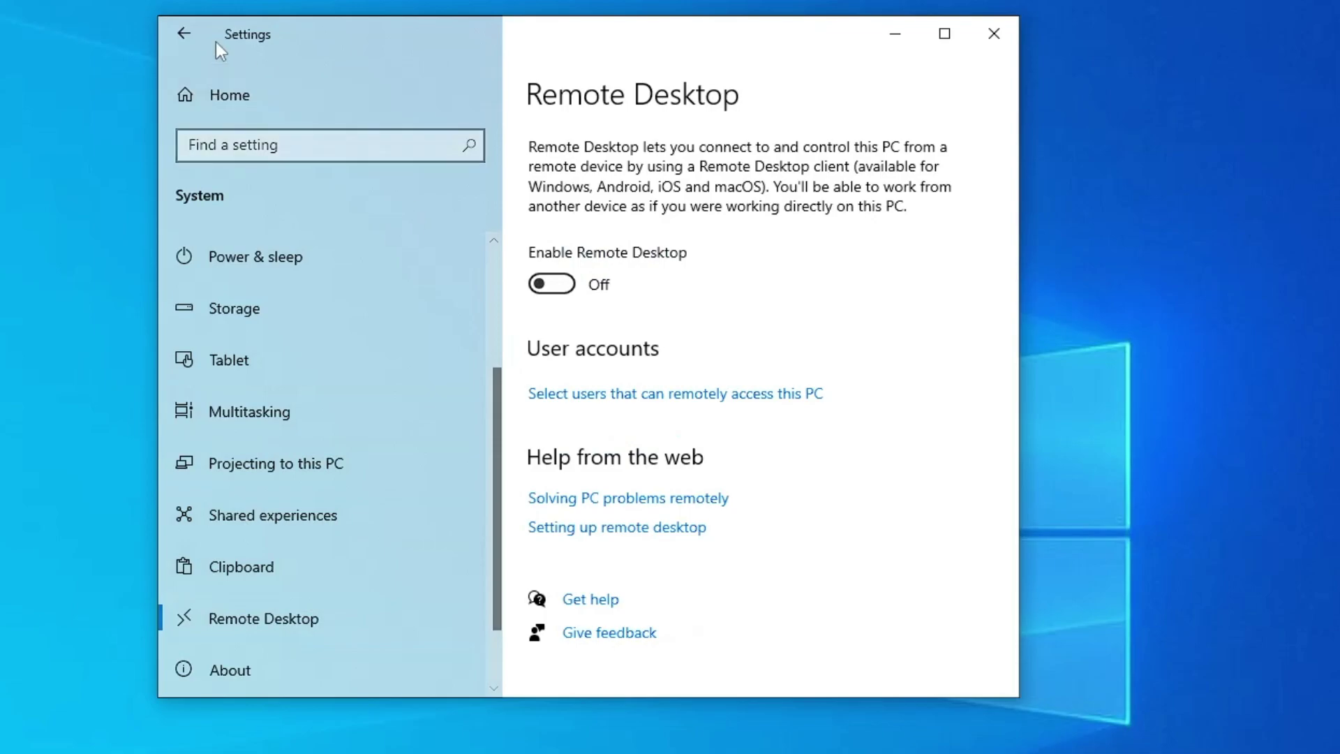
- Review the General, Speech, Inking & typing personalization and Diagnostics & feedback pages in the Privacy settings
click(191, 32)
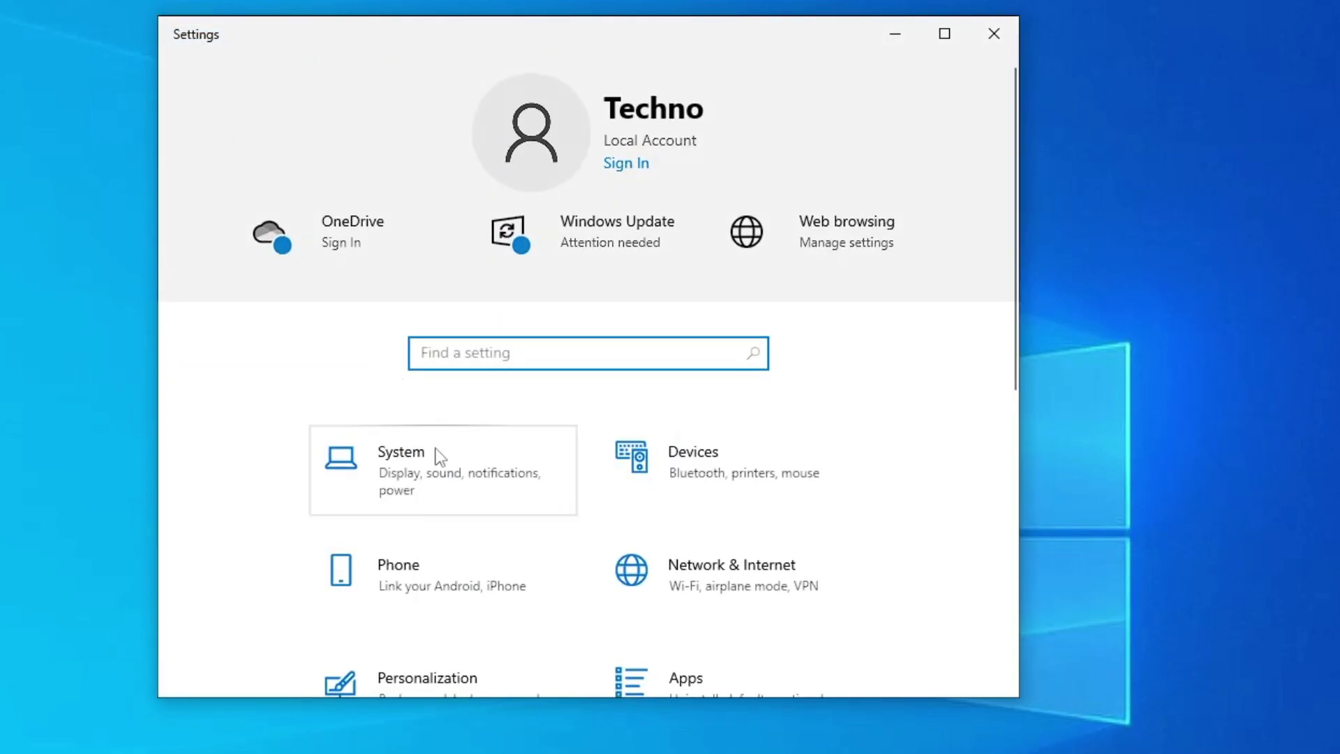
scroll(538, 477, down, 1)
scroll(544, 484, down, 4)
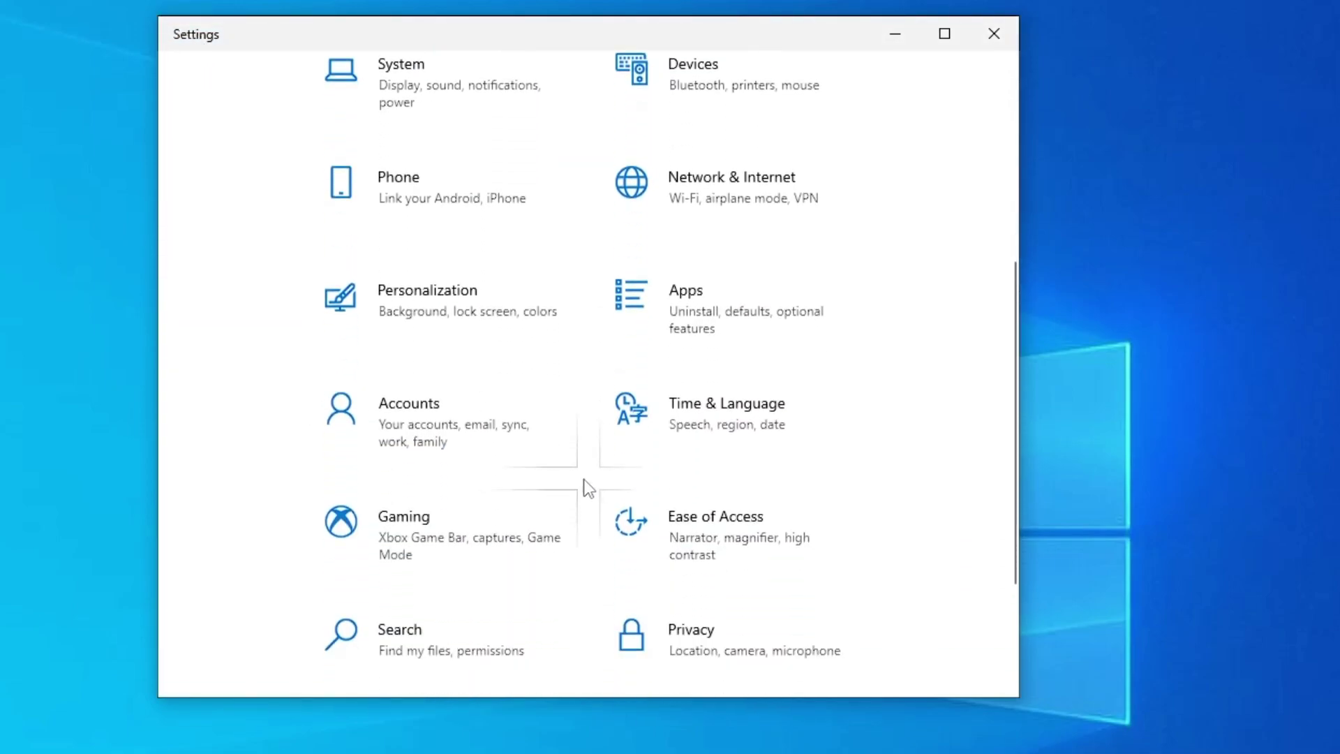
scroll(673, 484, down, 1)
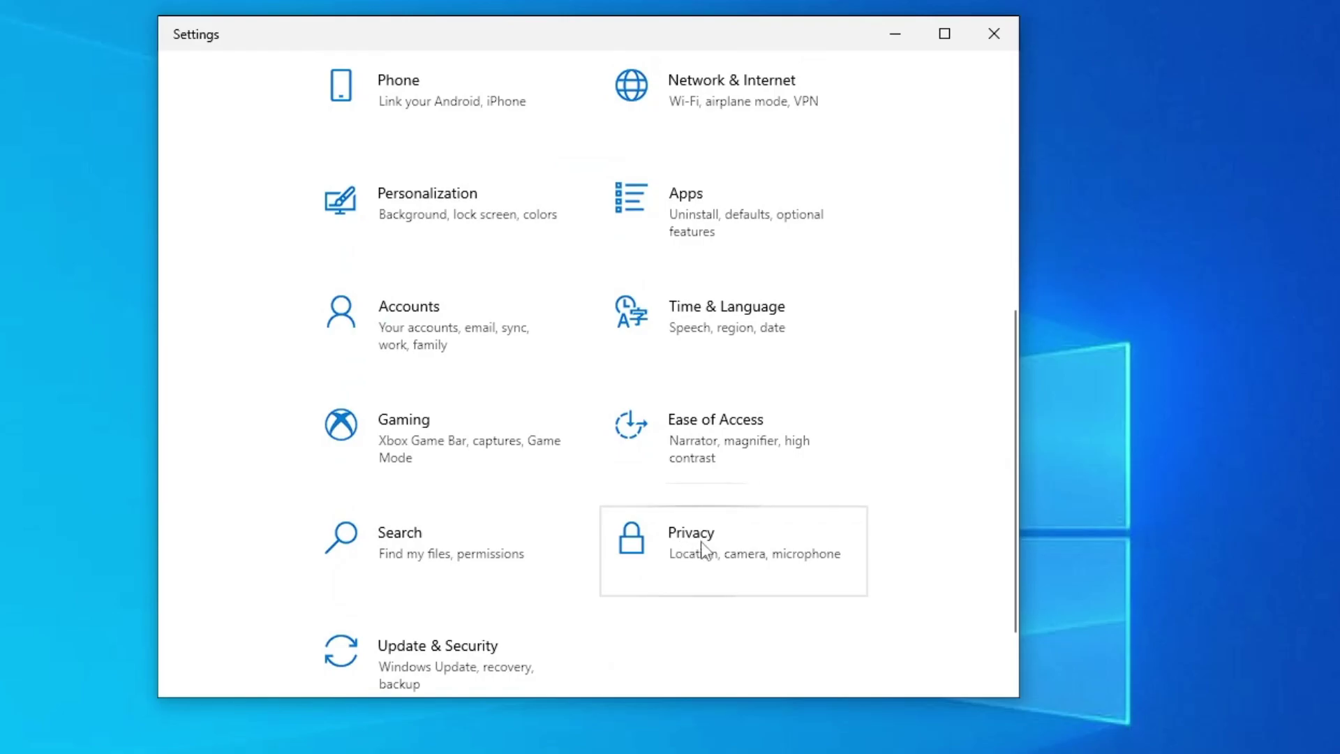
click(703, 549)
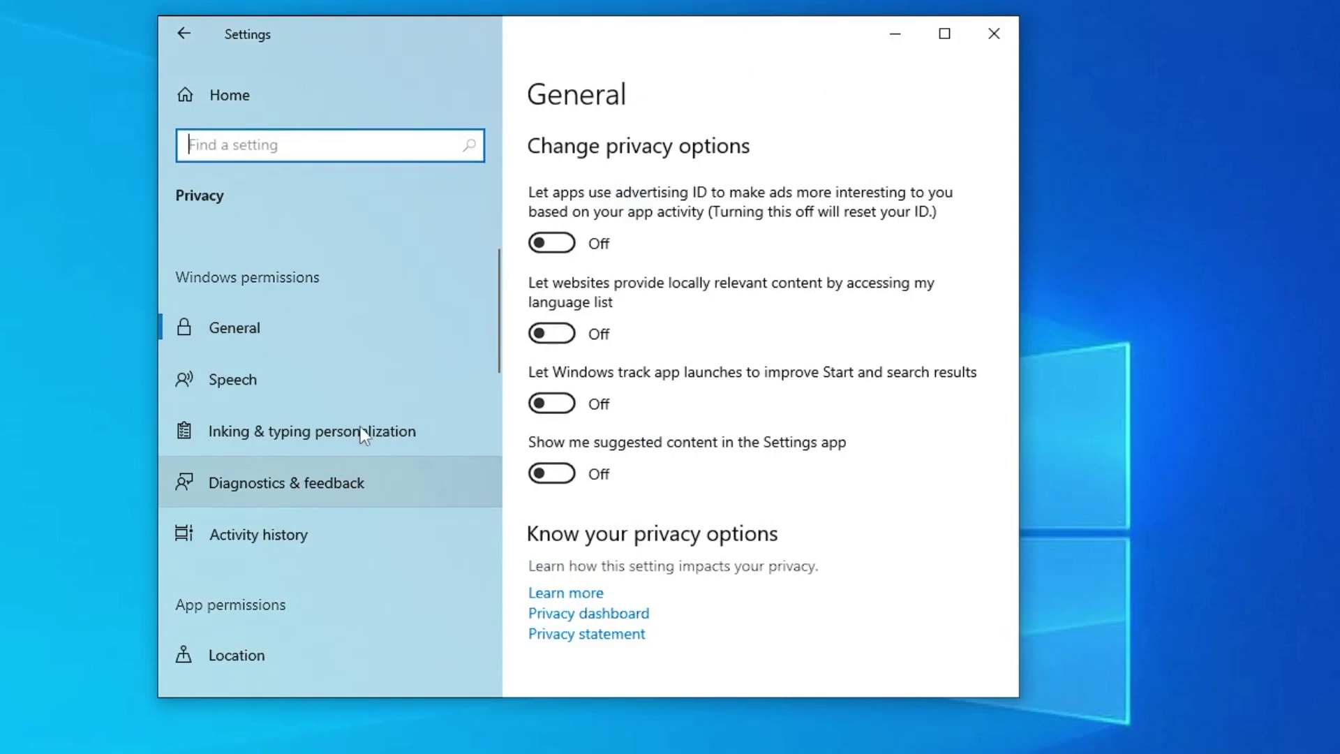
scroll(287, 360, down, 2)
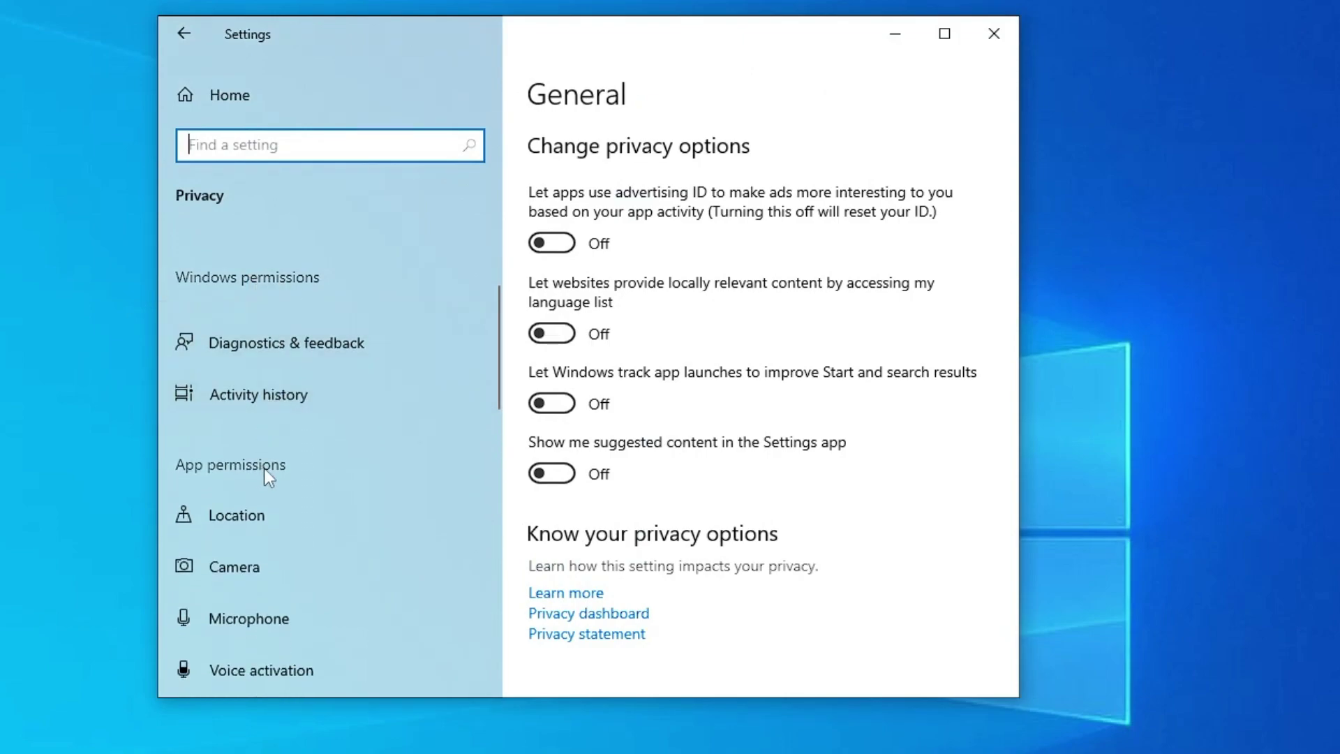
scroll(268, 453, up, 2)
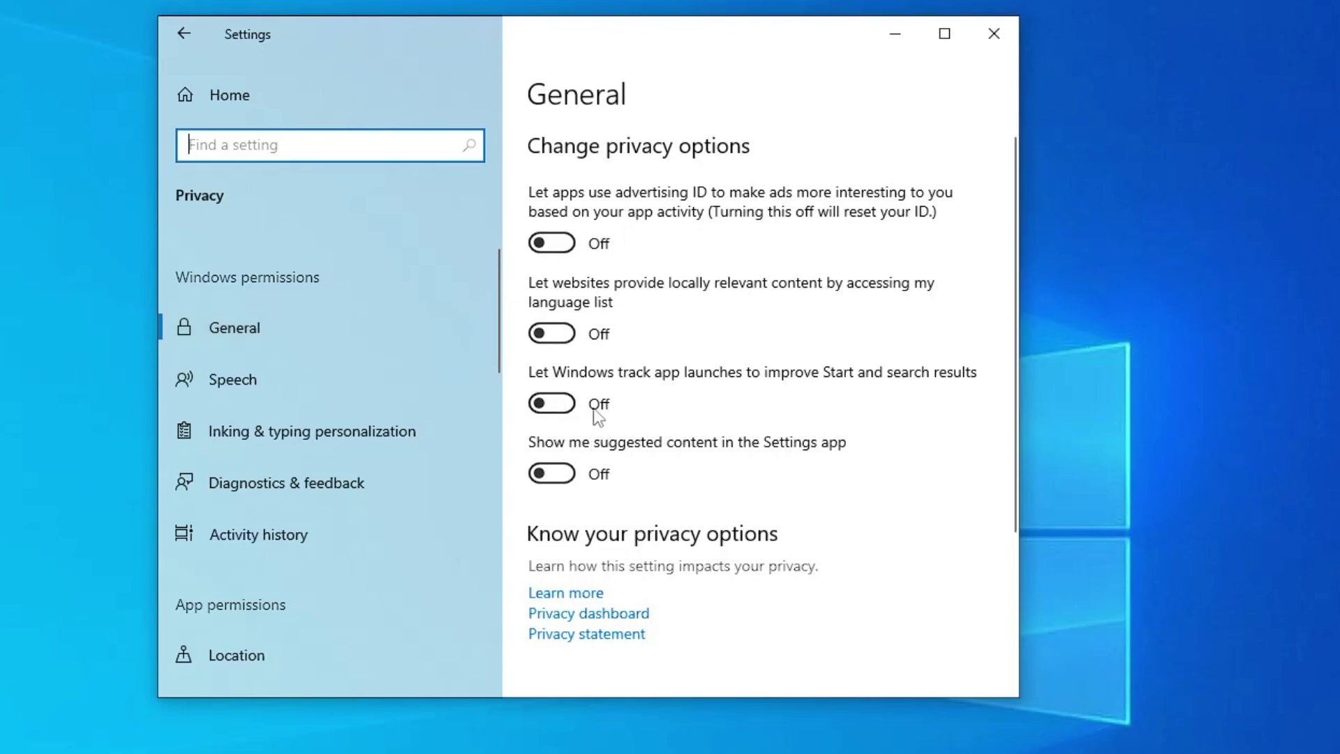
click(283, 380)
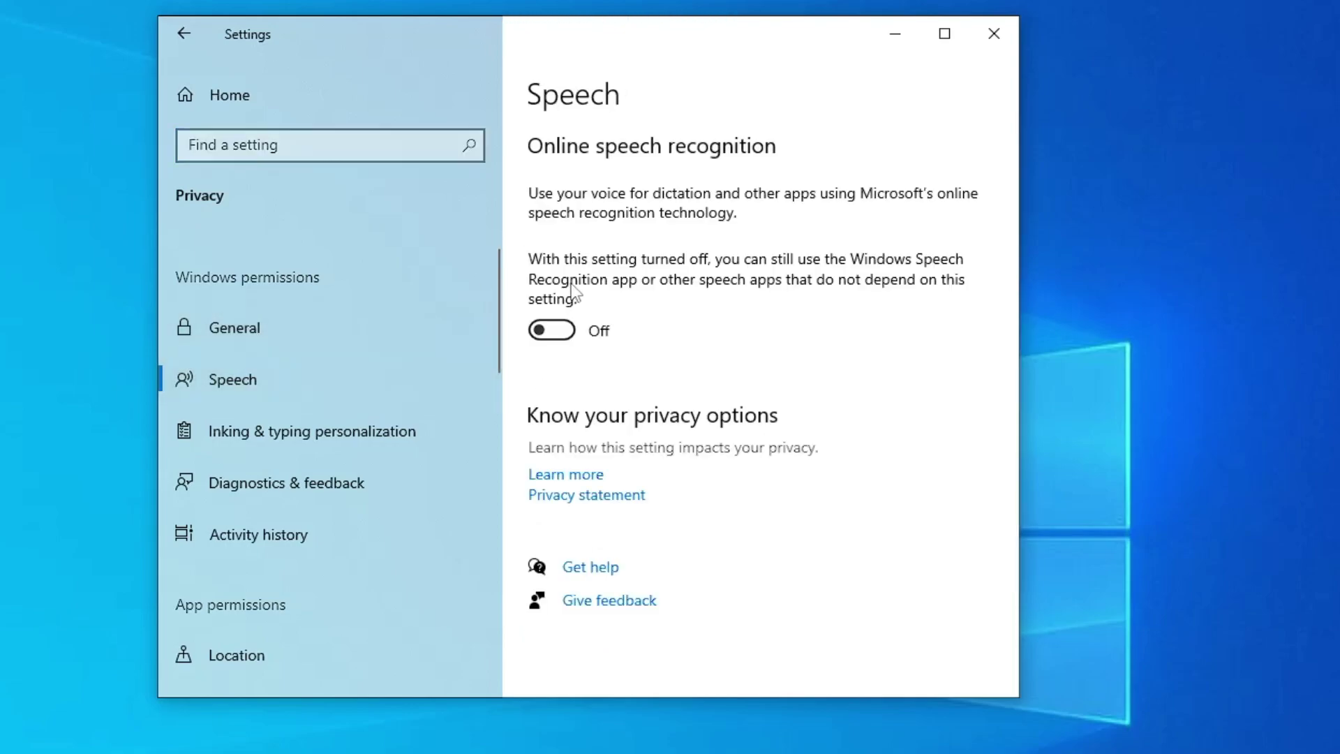
click(266, 431)
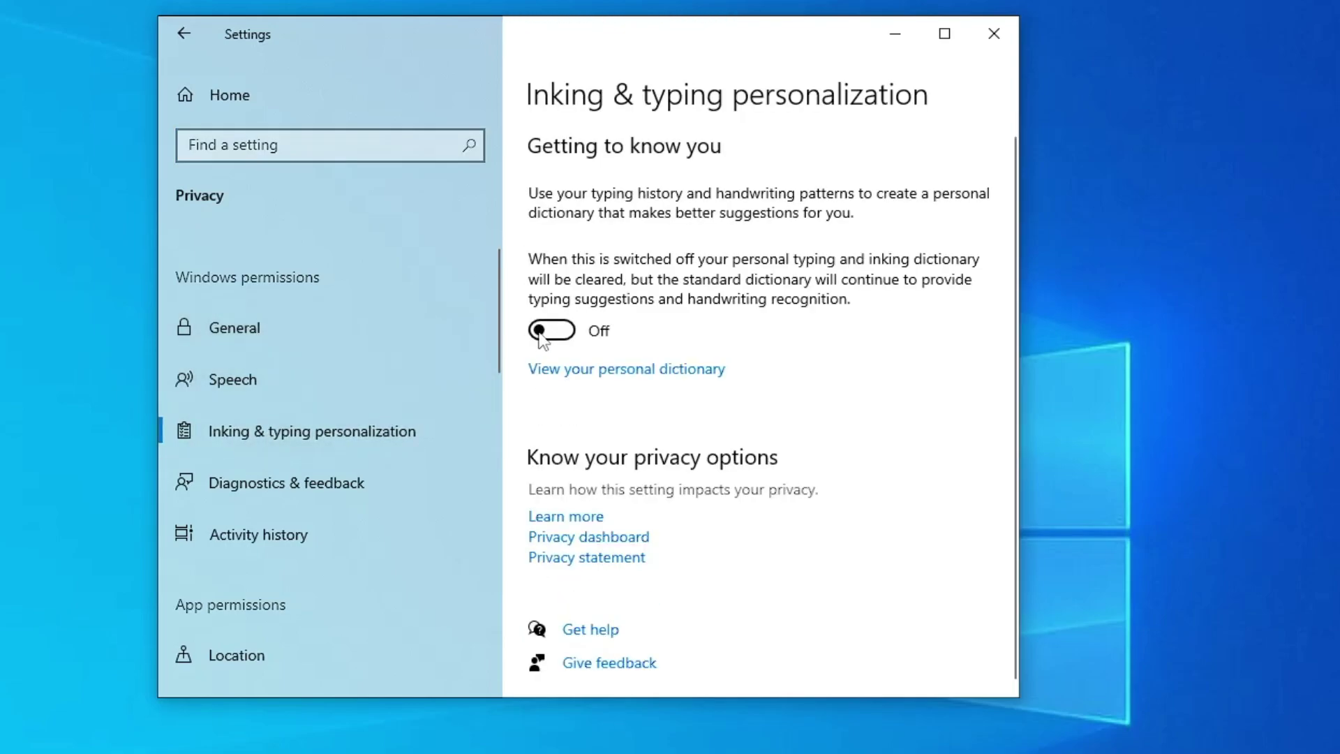
click(325, 474)
- Check the Location, Phone calls, Call history and Radios app permissions in the Privacy settings
scroll(288, 429, down, 3)
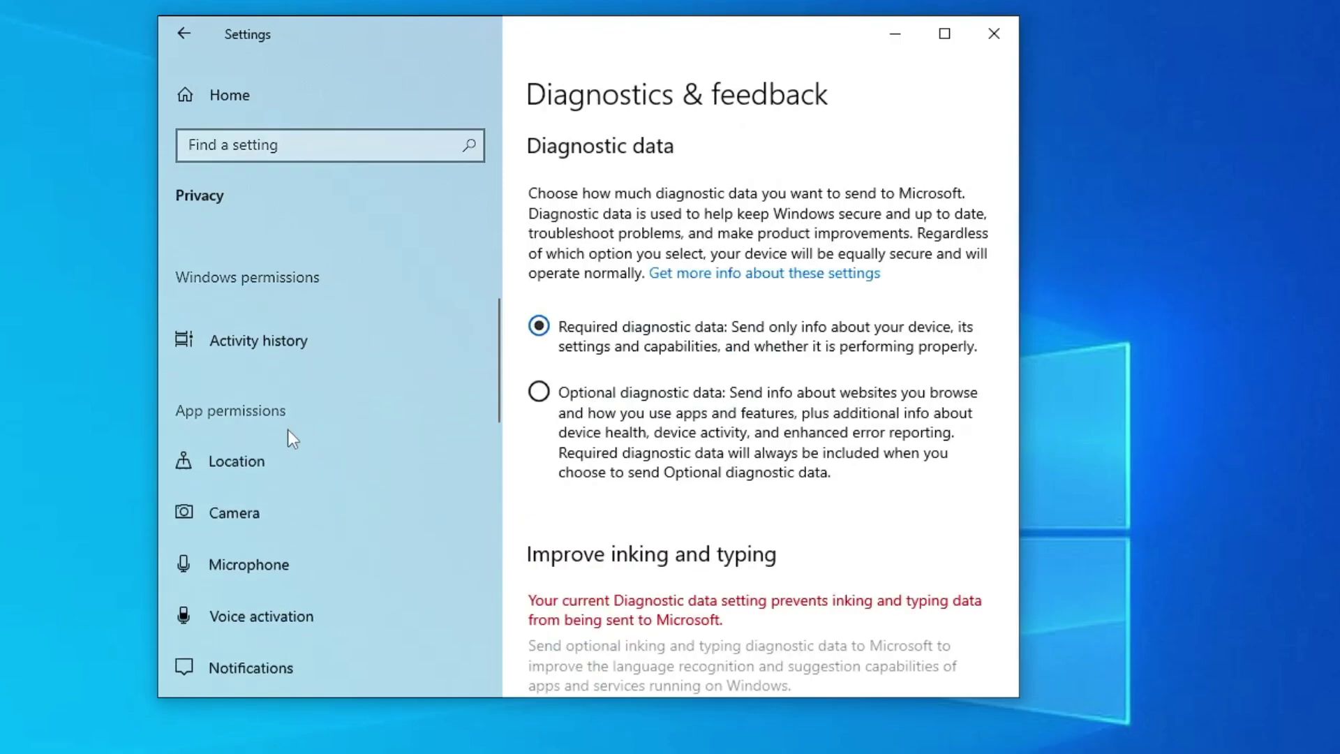
click(262, 463)
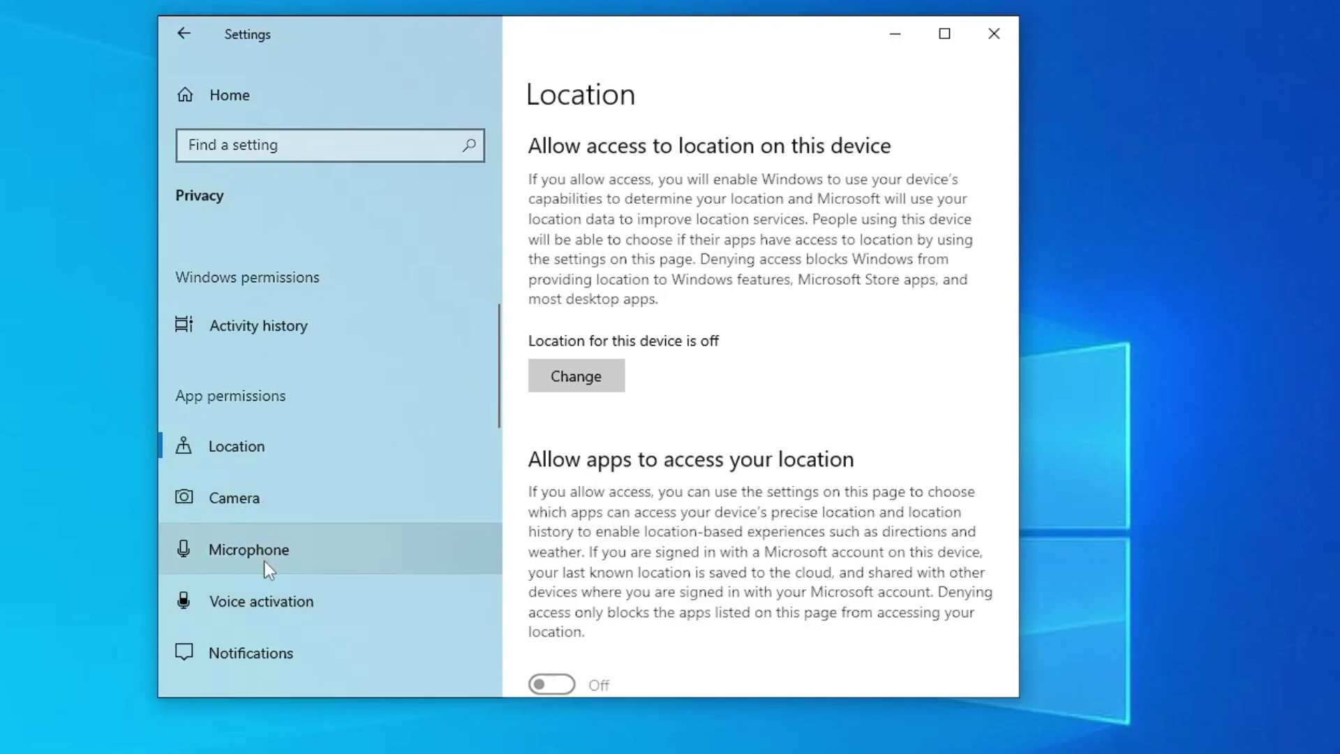
scroll(278, 572, down, 4)
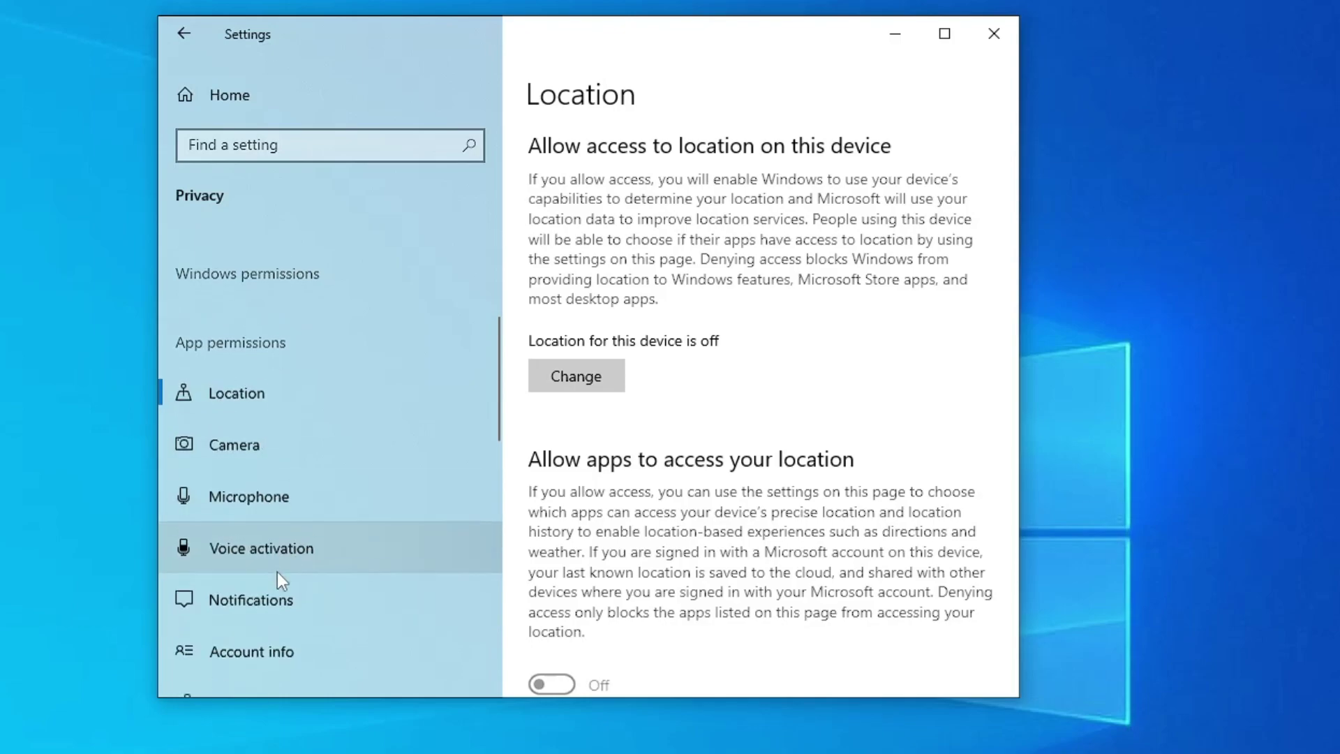
scroll(281, 513, down, 2)
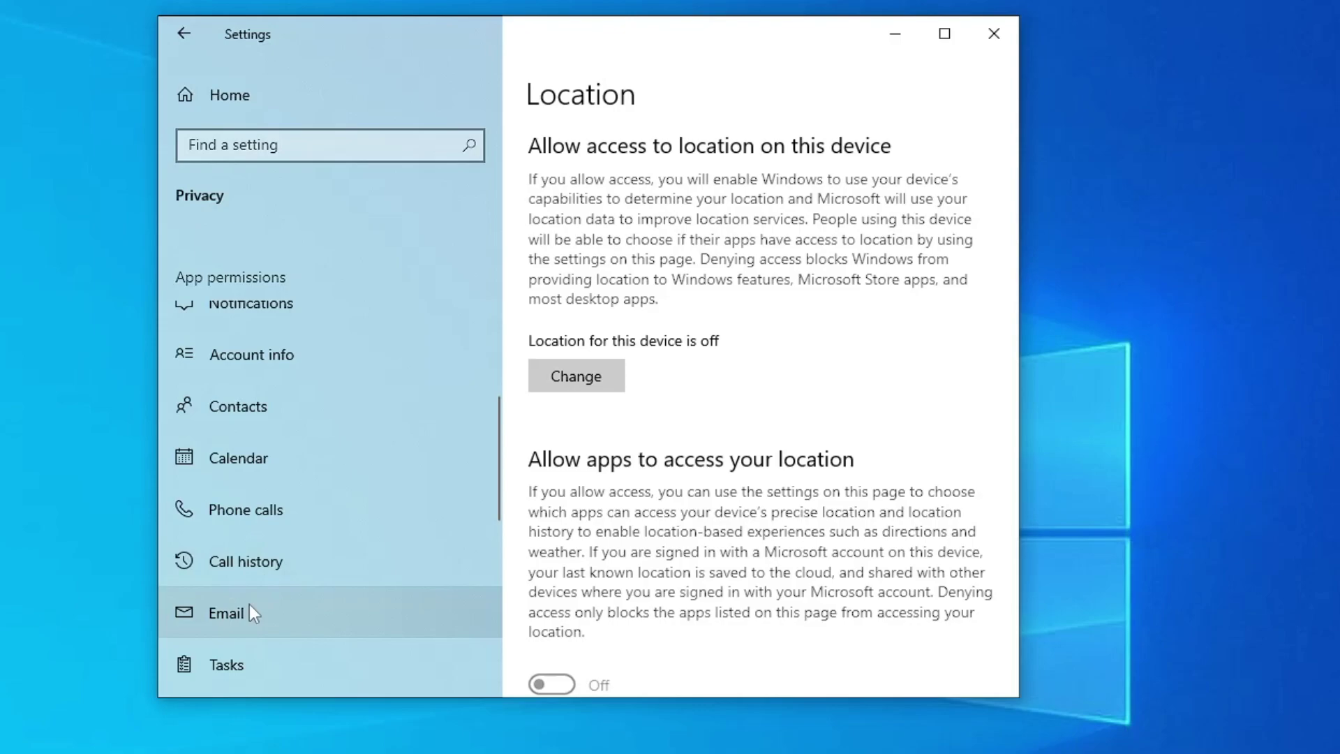
click(254, 512)
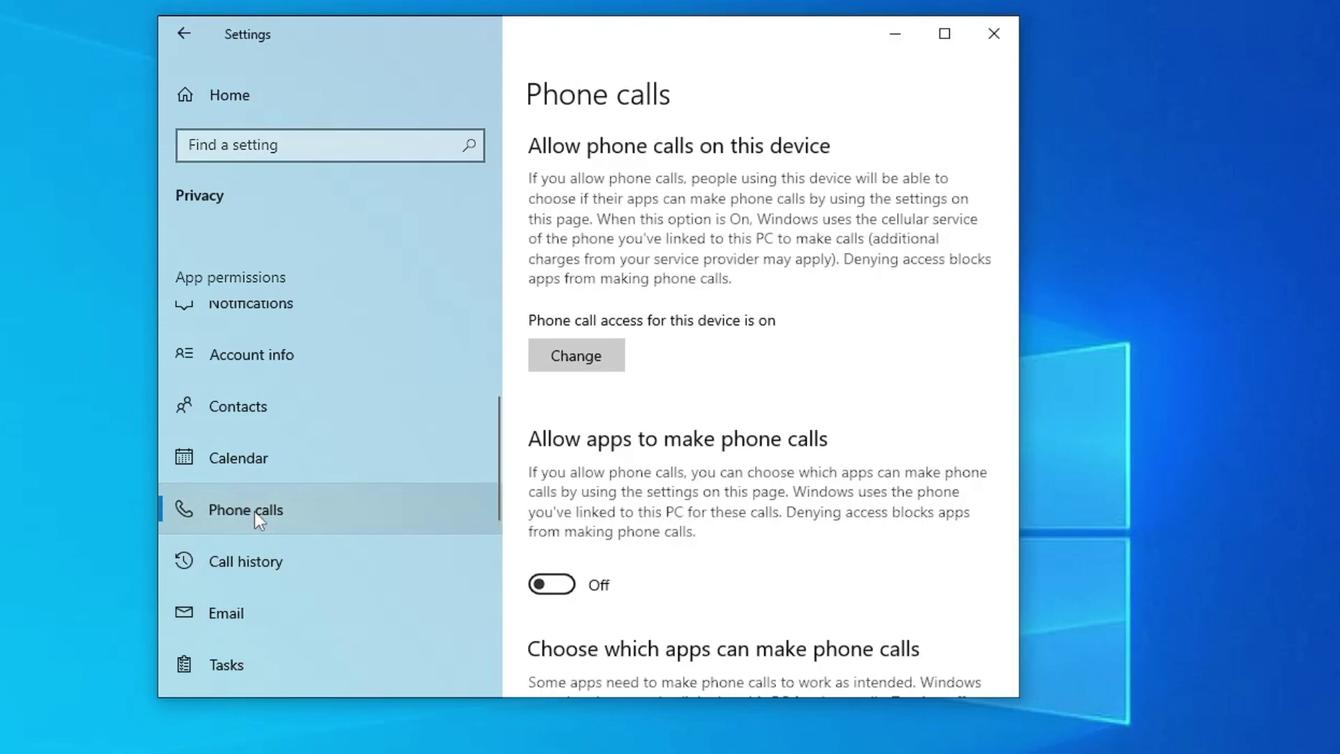
scroll(593, 551, down, 2)
click(286, 547)
scroll(279, 562, down, 4)
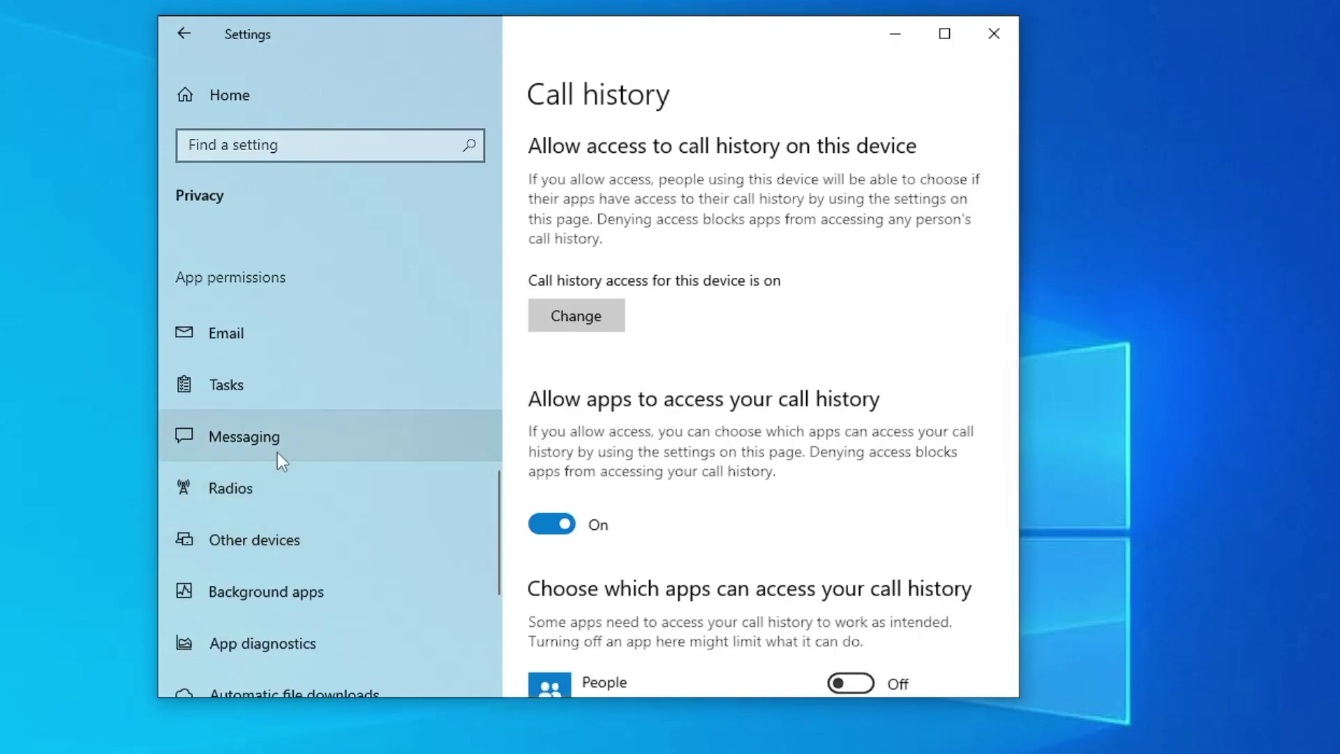
click(260, 487)
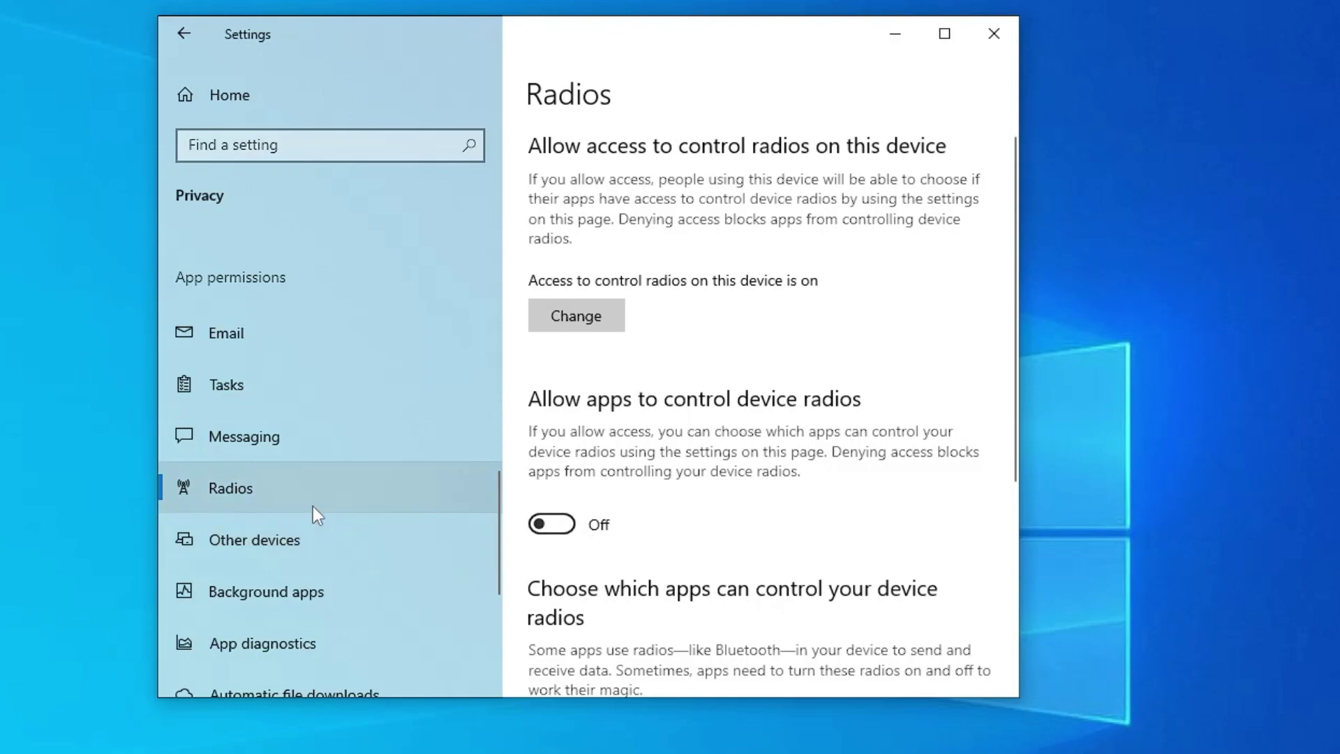
- Turn off letting apps run in the background in the Privacy settings and close Settings
scroll(313, 505, down, 2)
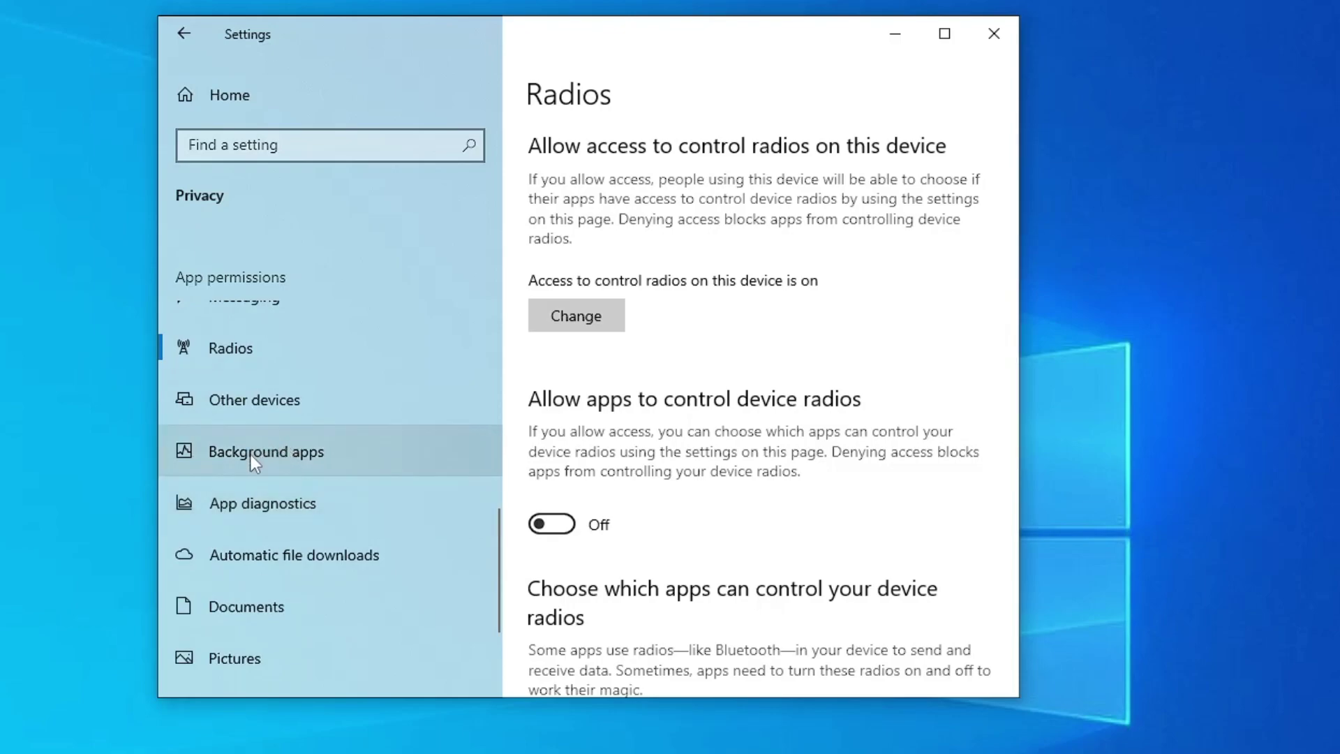
click(295, 452)
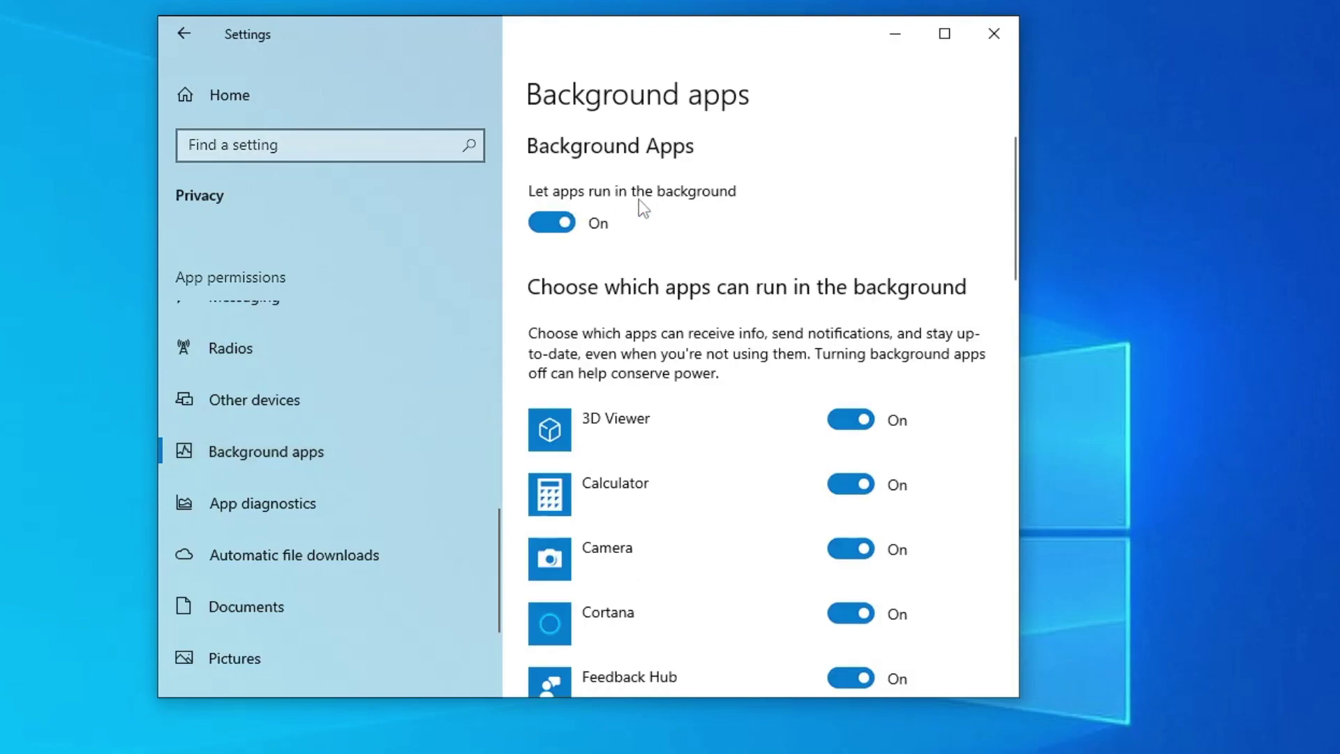
click(552, 221)
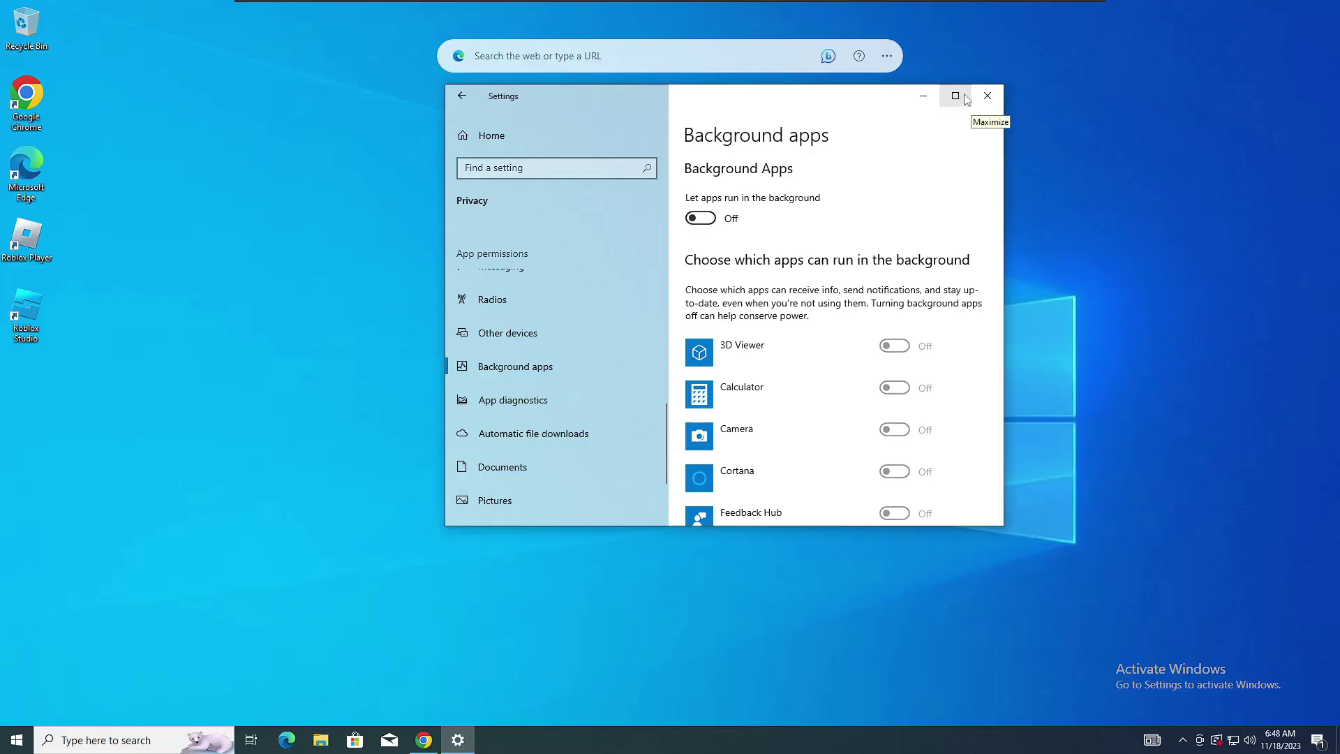
click(998, 95)
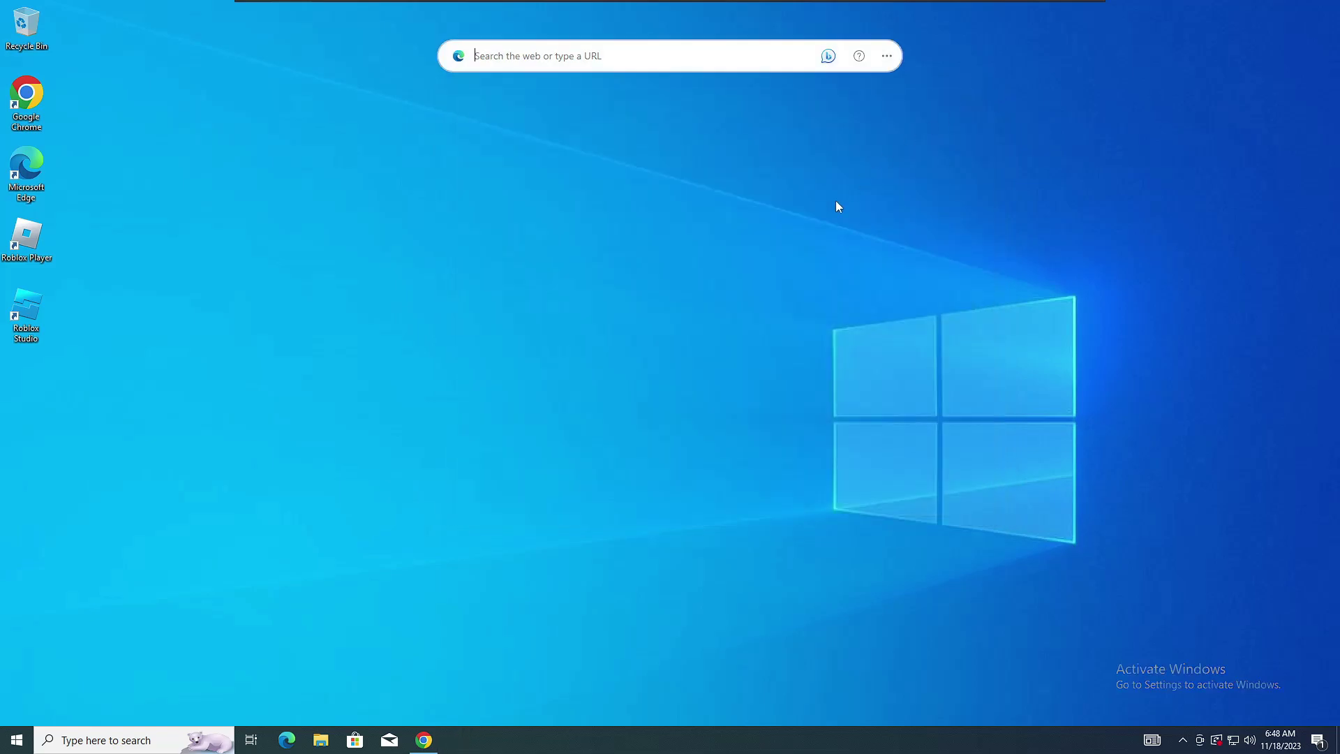
- Open the list of installed programs by searching Windows for appwiz.cpl and running it
click(202, 740)
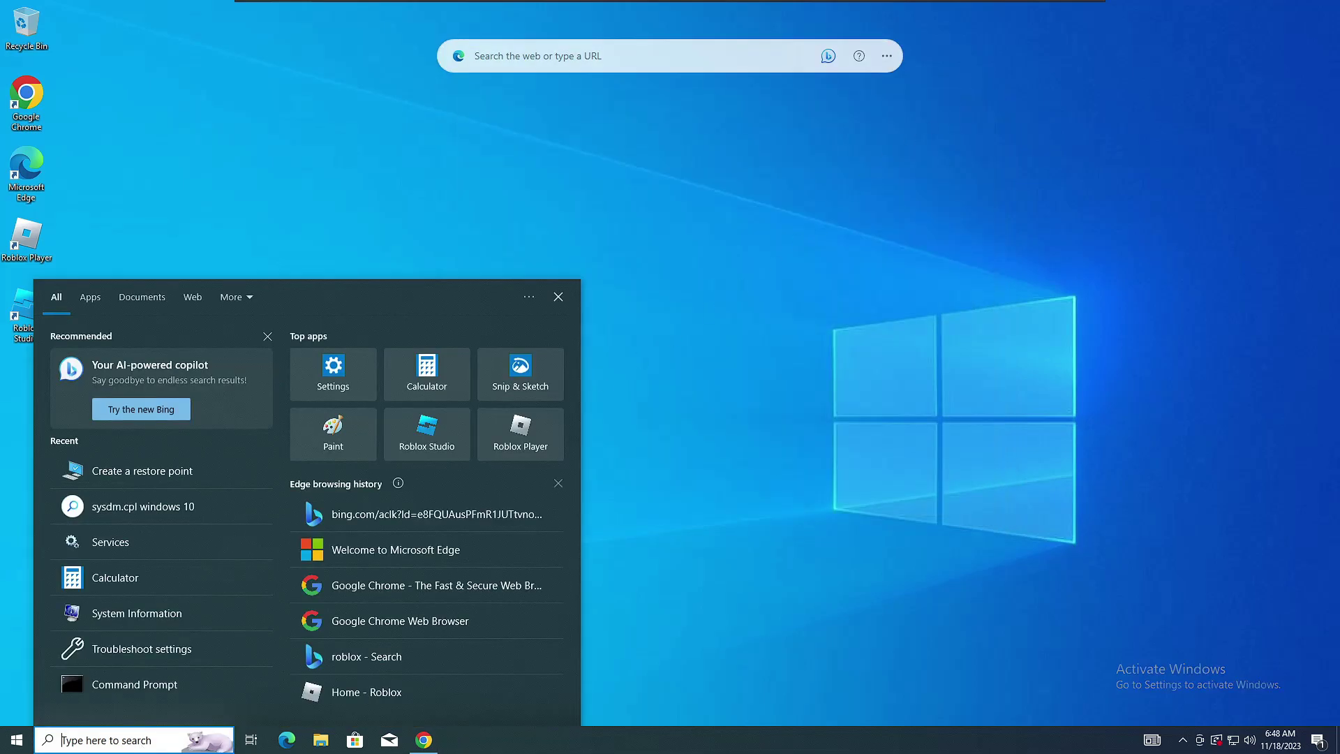
text(appw)
key(BackSpace)
key(BackSpace)
key(BackSpace)
text(ppwiz.cpl)
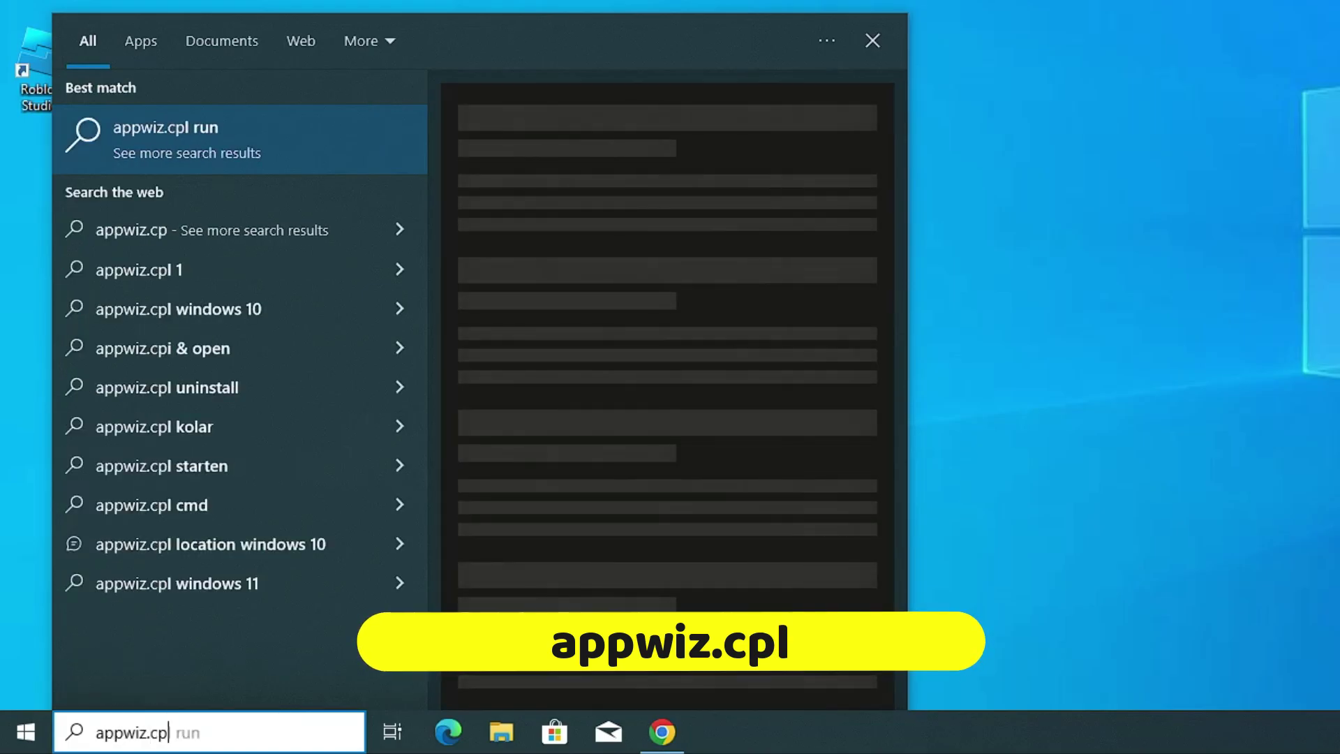
key(Return)
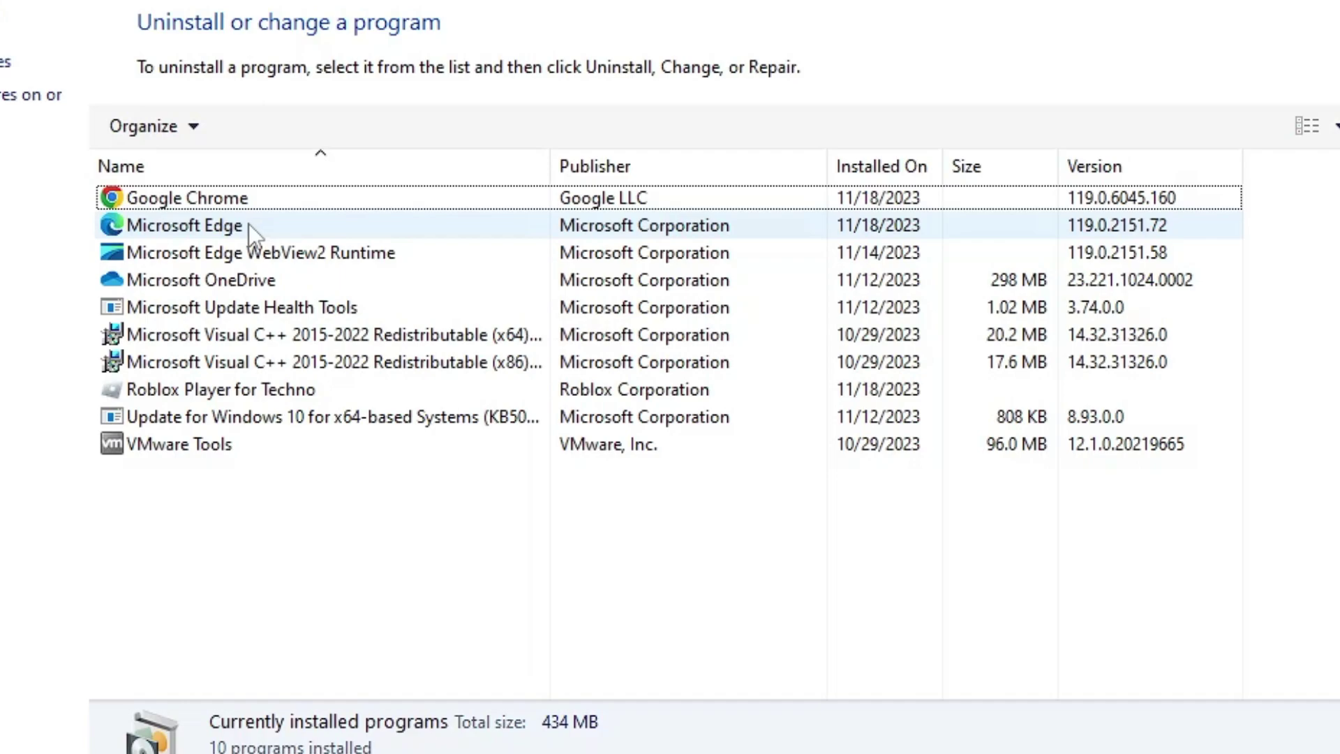
- Check the available options for Microsoft Edge and Microsoft Update Health Tools in the installed programs list
right_click(248, 223)
click(228, 325)
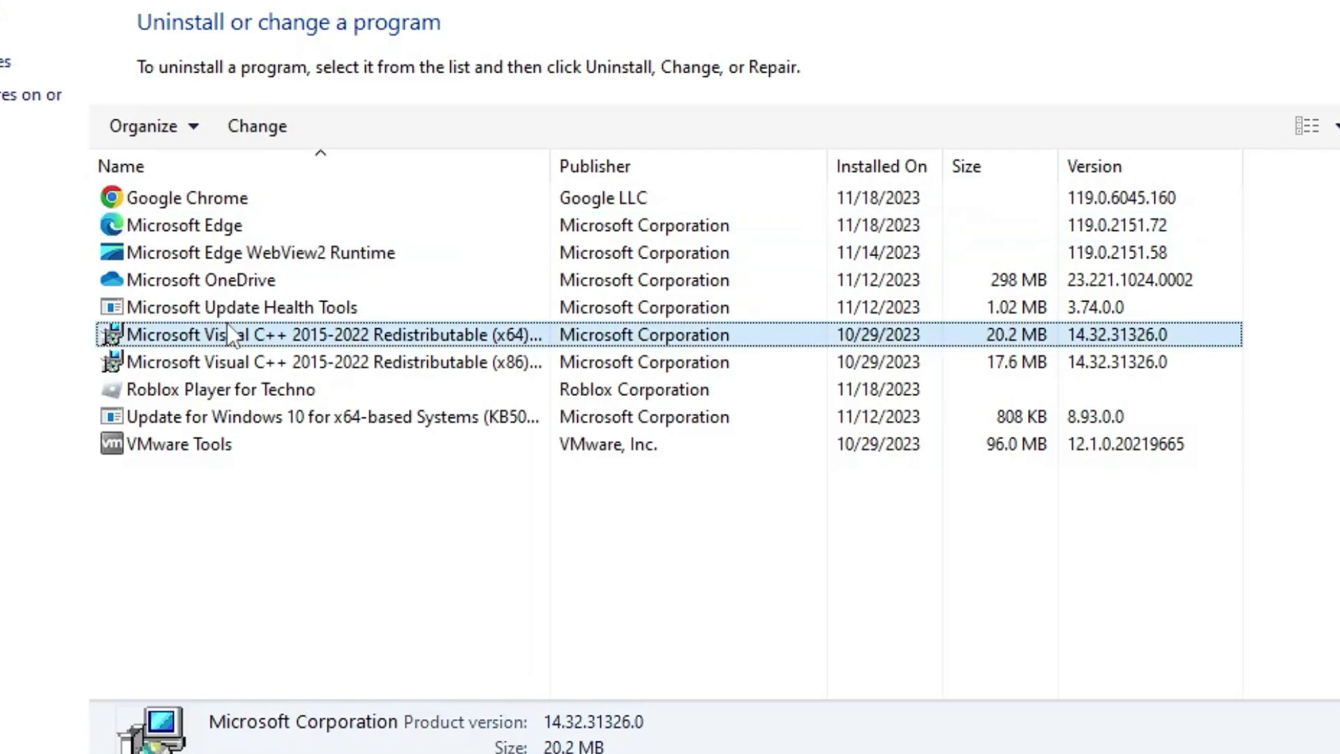
right_click(269, 307)
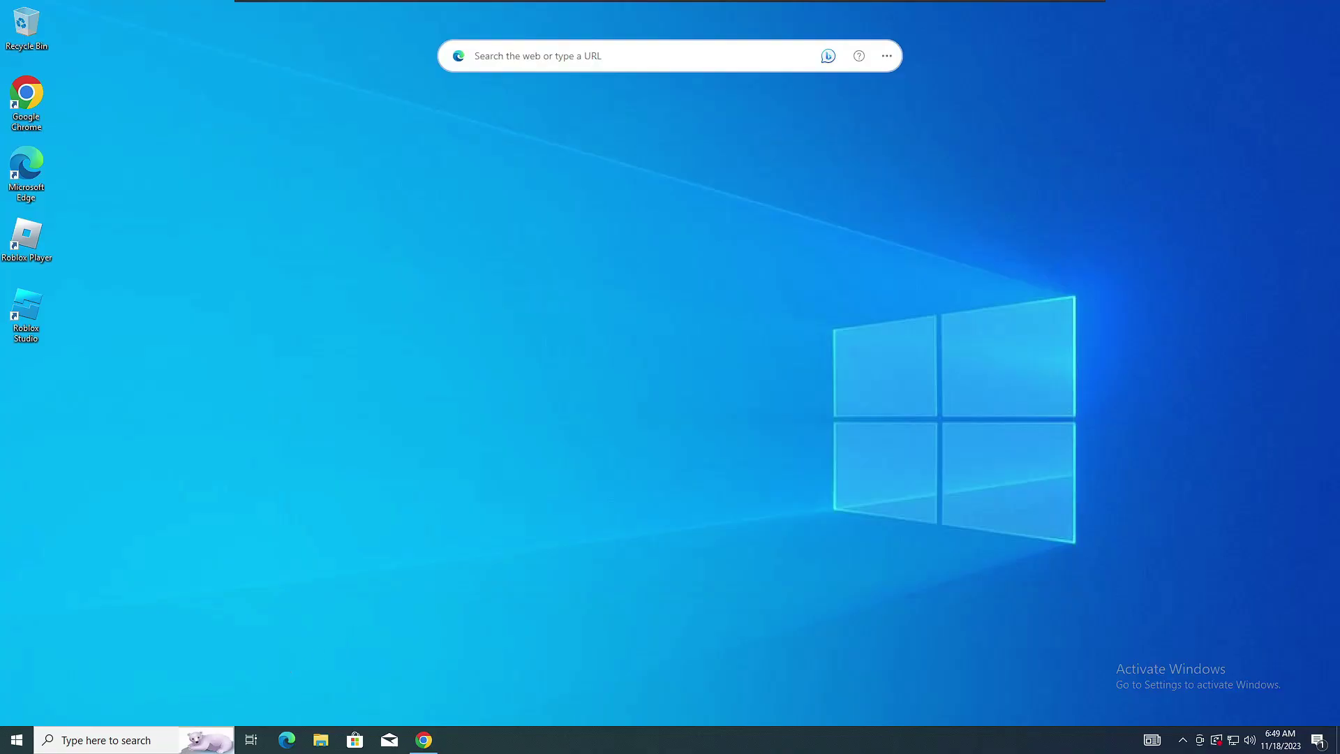
- Open Power Options by running powercfg.cpl from the Windows search and check the additional power plans
key(super+s)
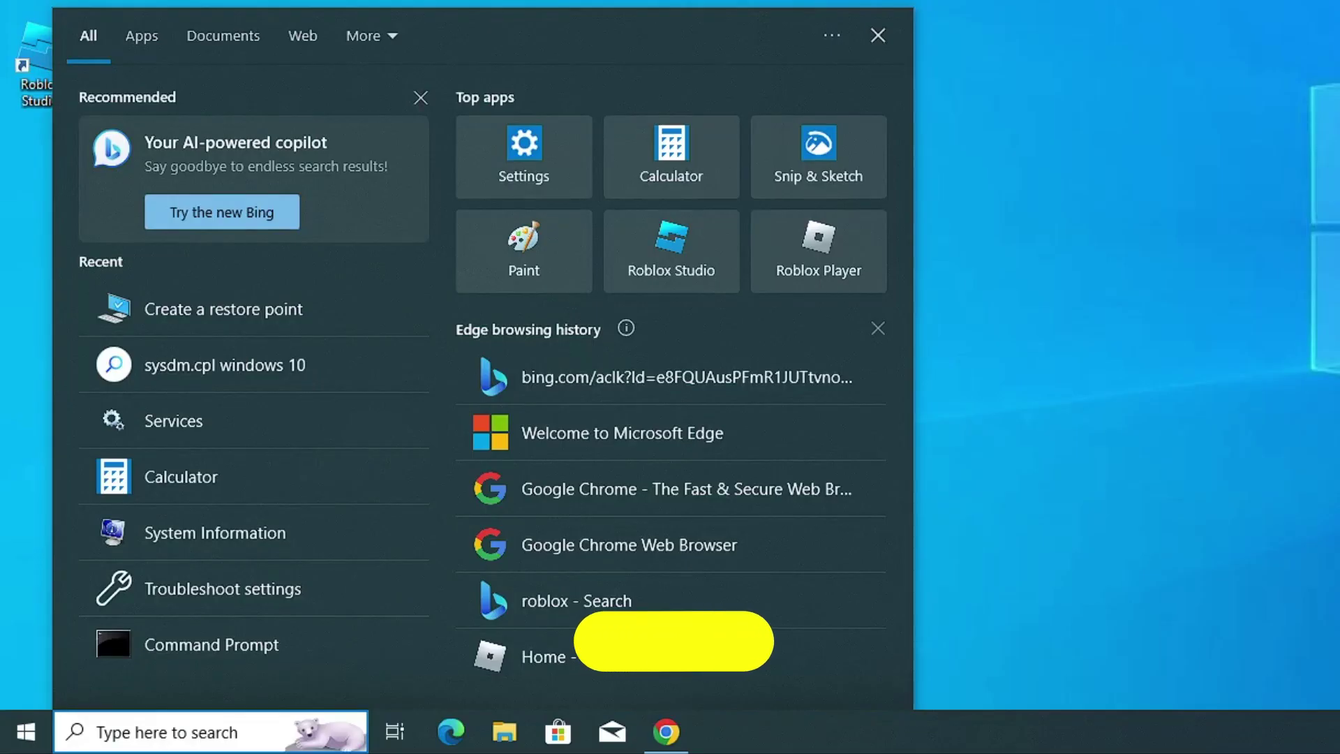
text(power)
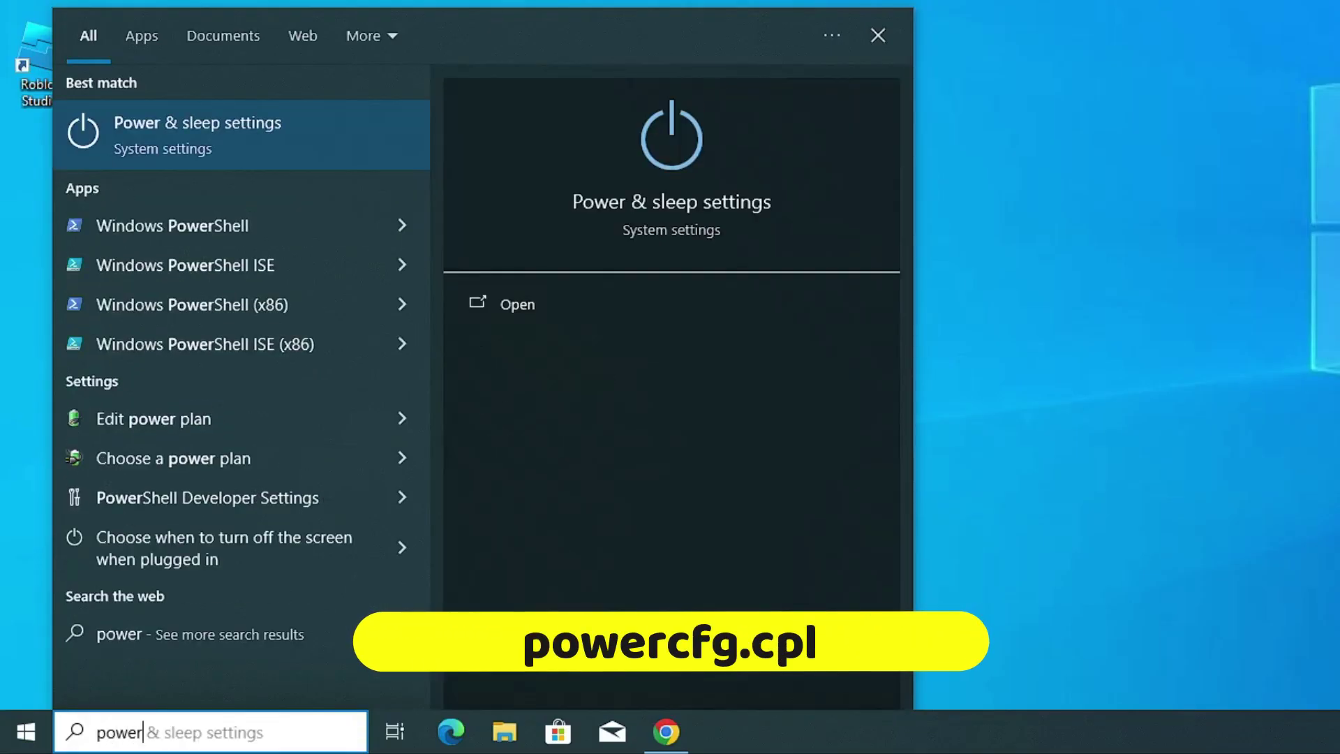
text(cfg.cpl)
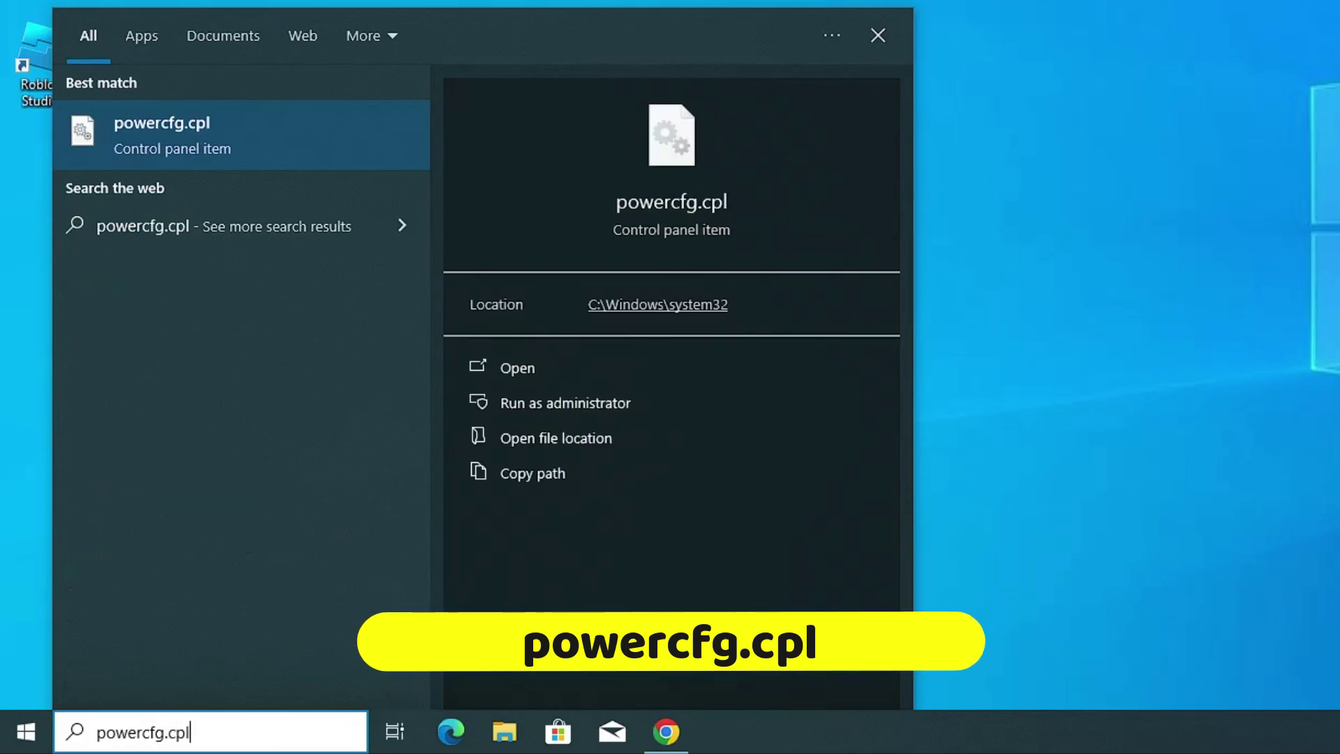
key(Return)
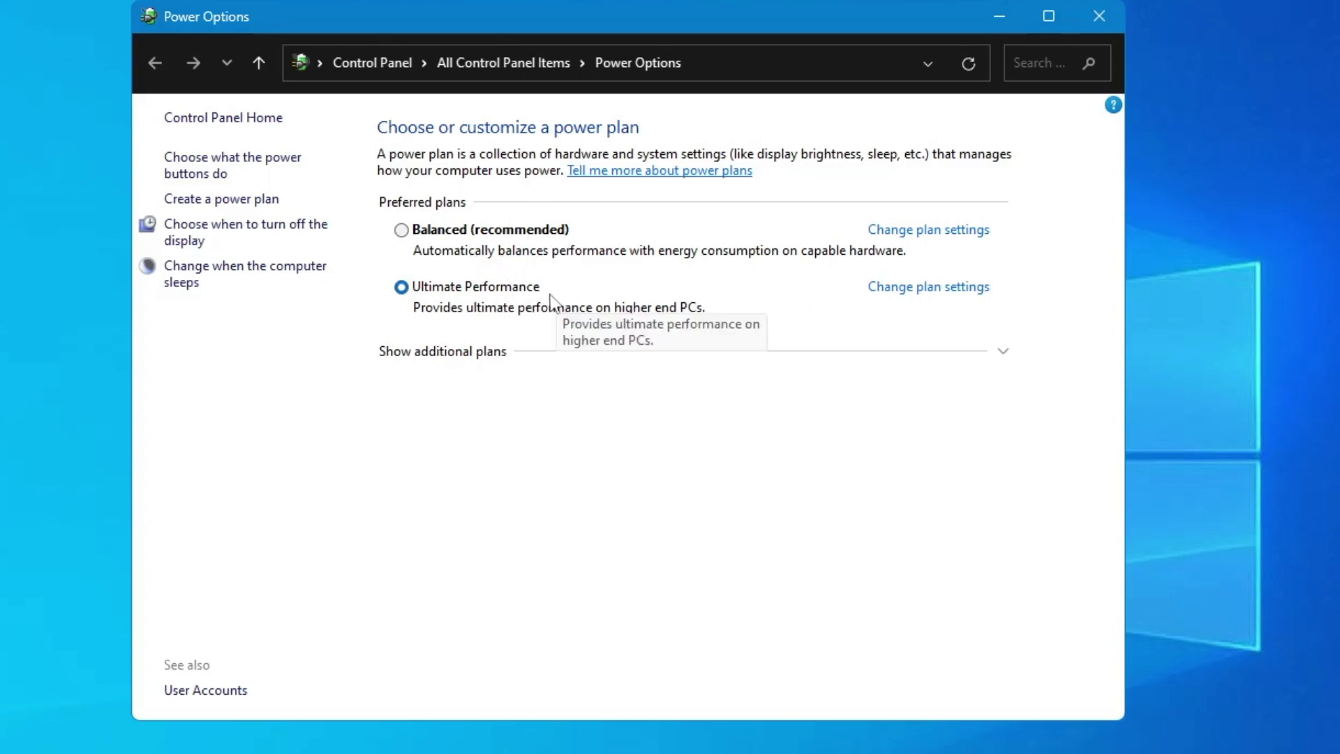
click(500, 359)
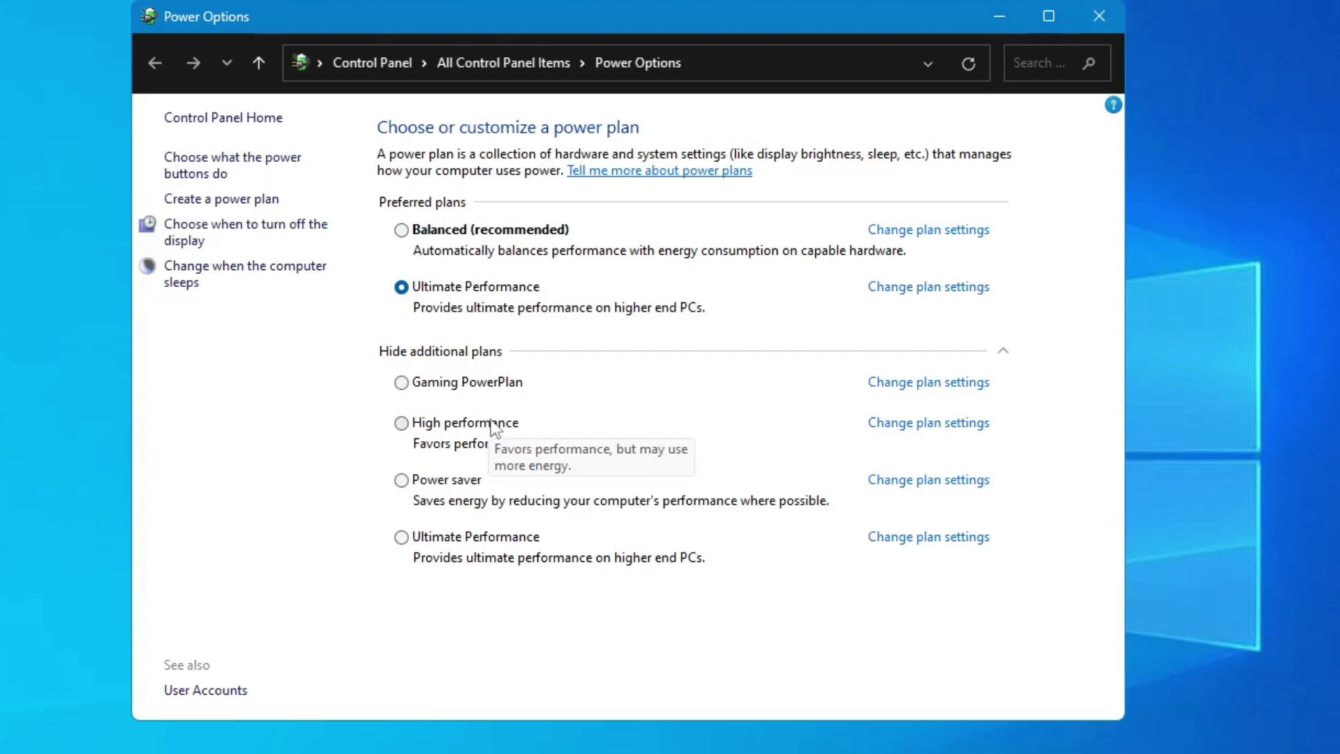
click(988, 351)
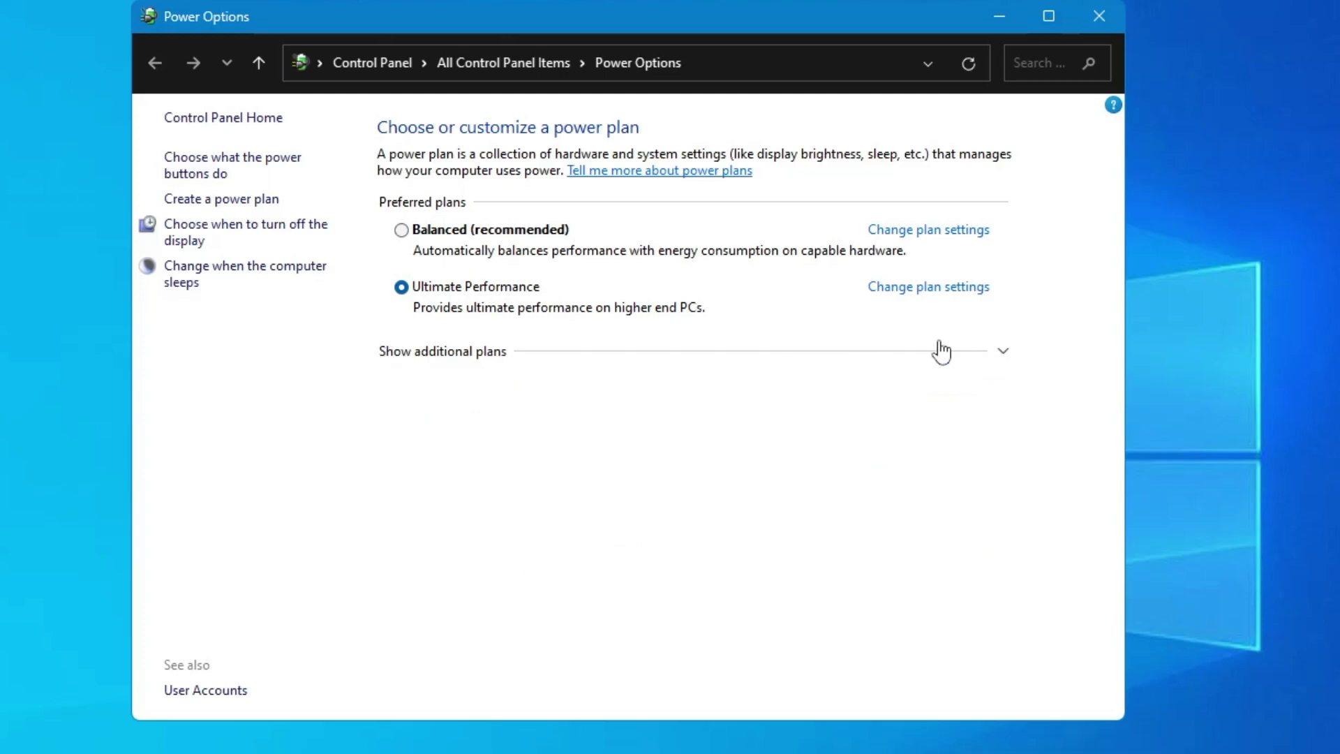
- Open the Ultimate Performance plan's advanced power settings and check the Link State Power Management setting under PCI Express
click(911, 292)
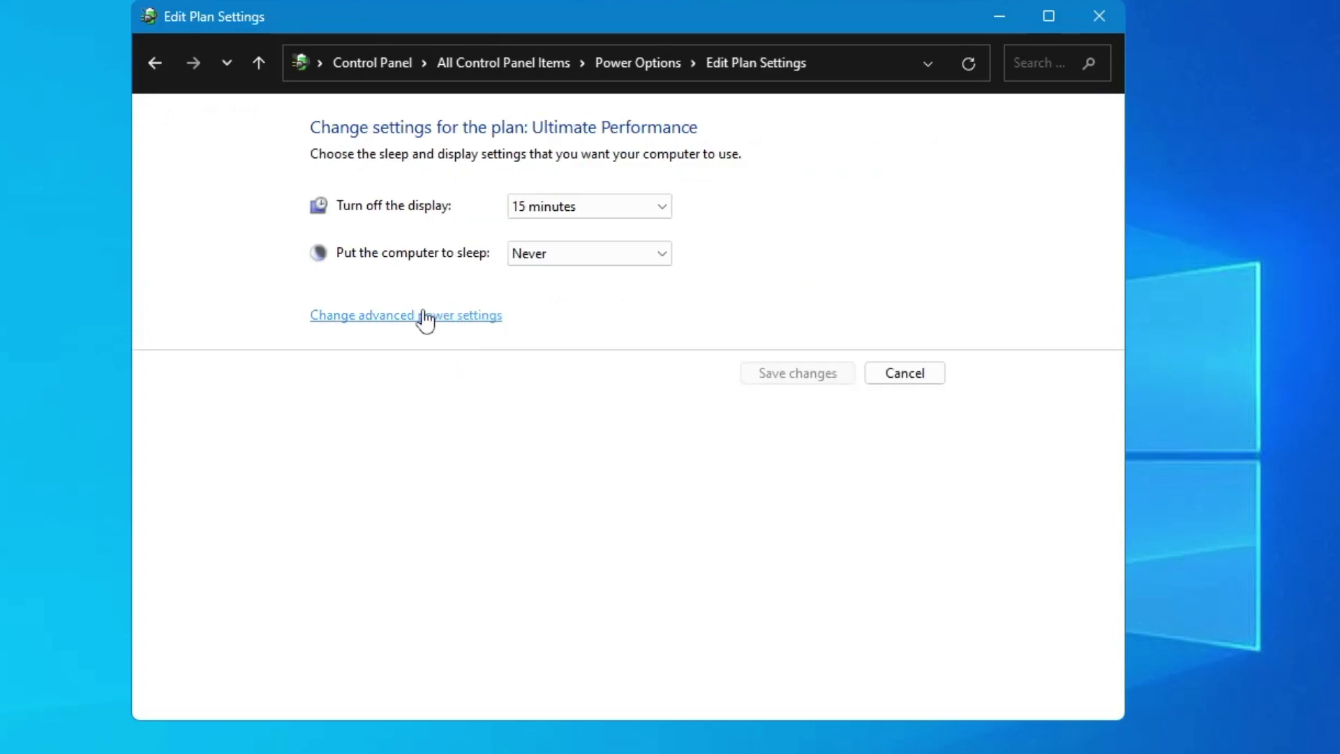
click(424, 316)
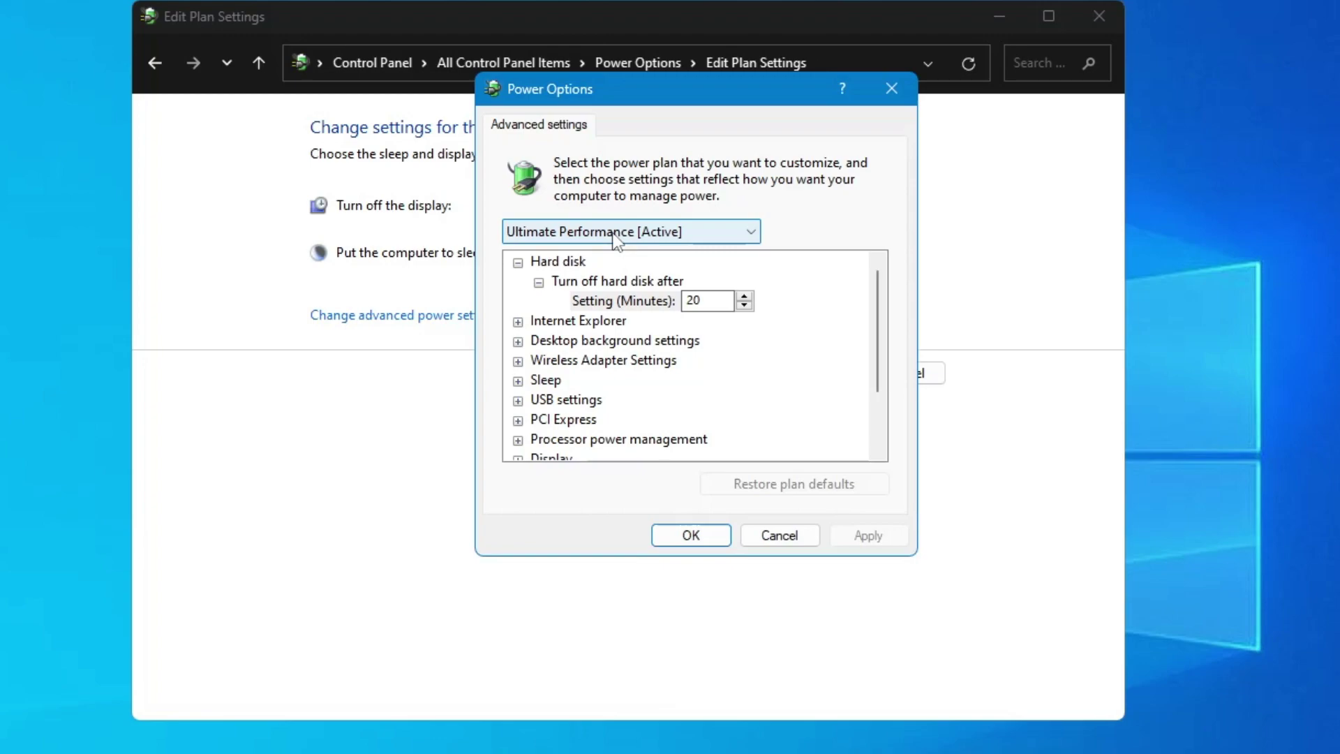
double_click(569, 419)
scroll(640, 408, down, 1)
scroll(640, 408, down, 1)
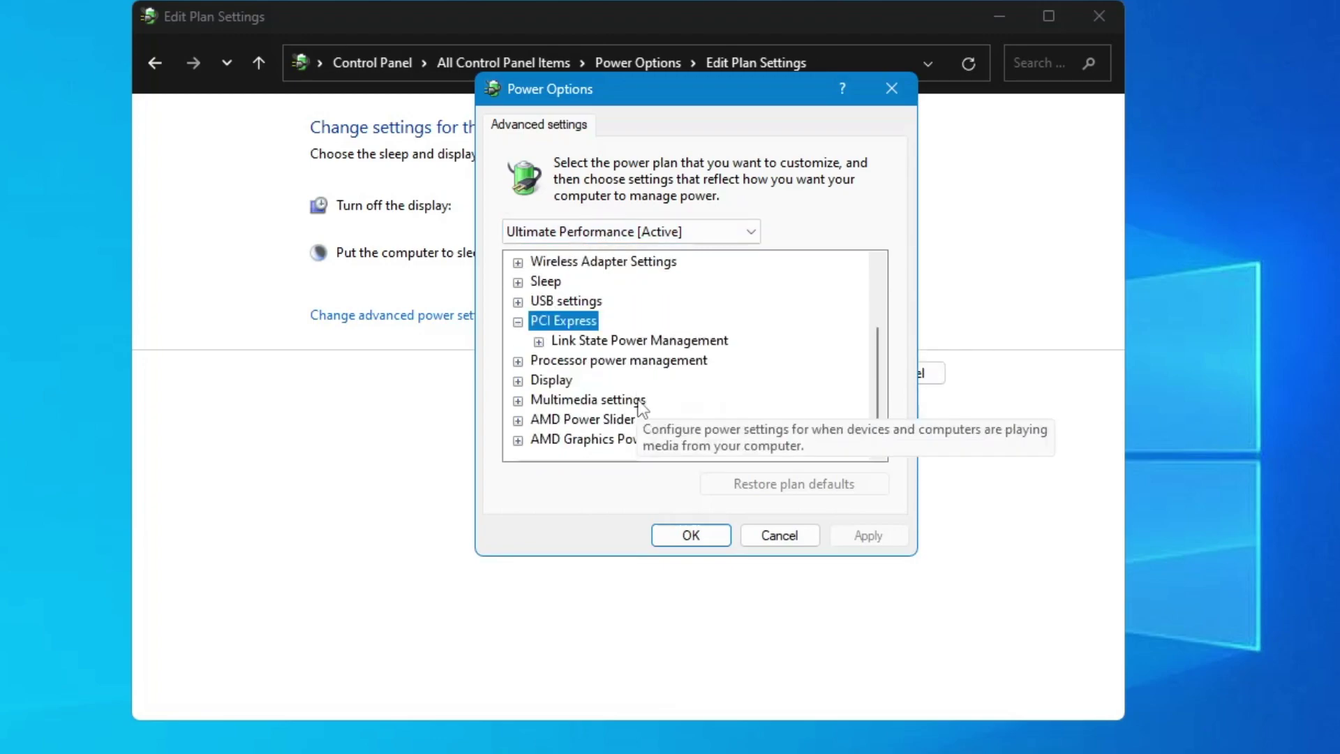
double_click(635, 342)
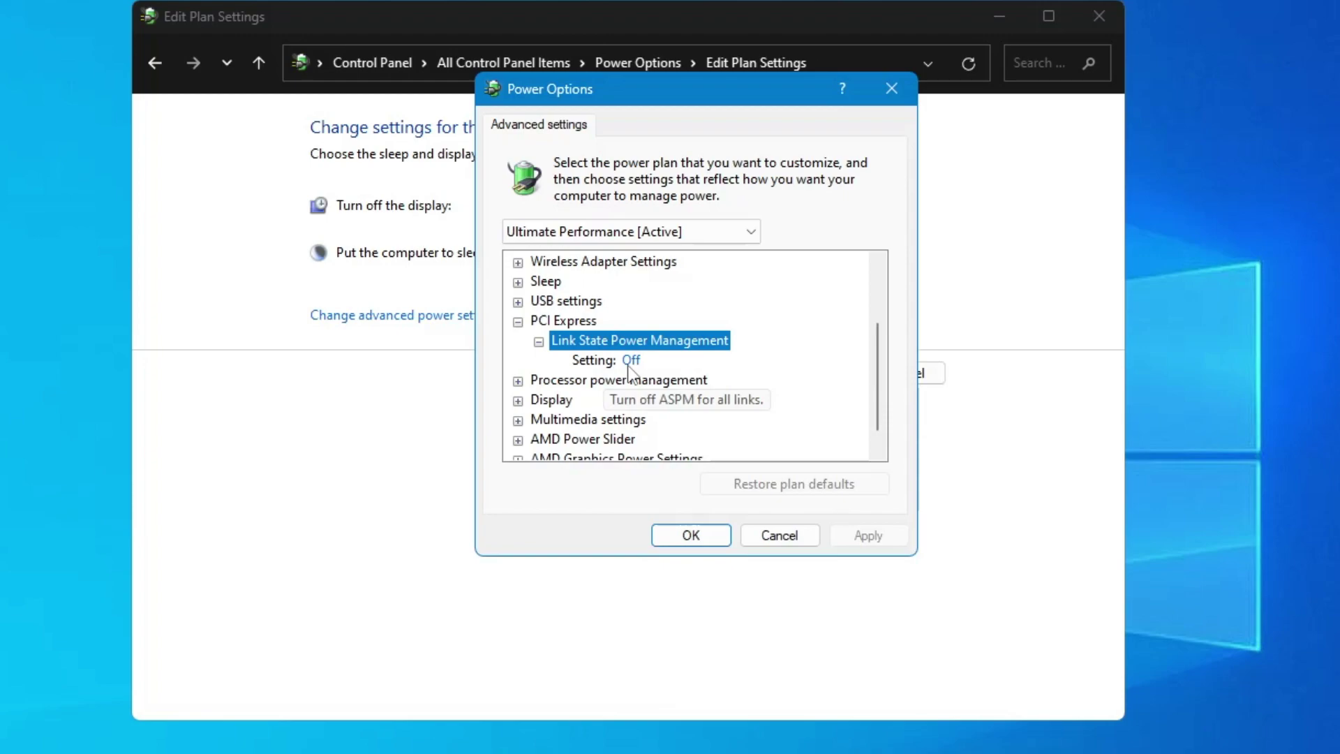
scroll(614, 371, down, 1)
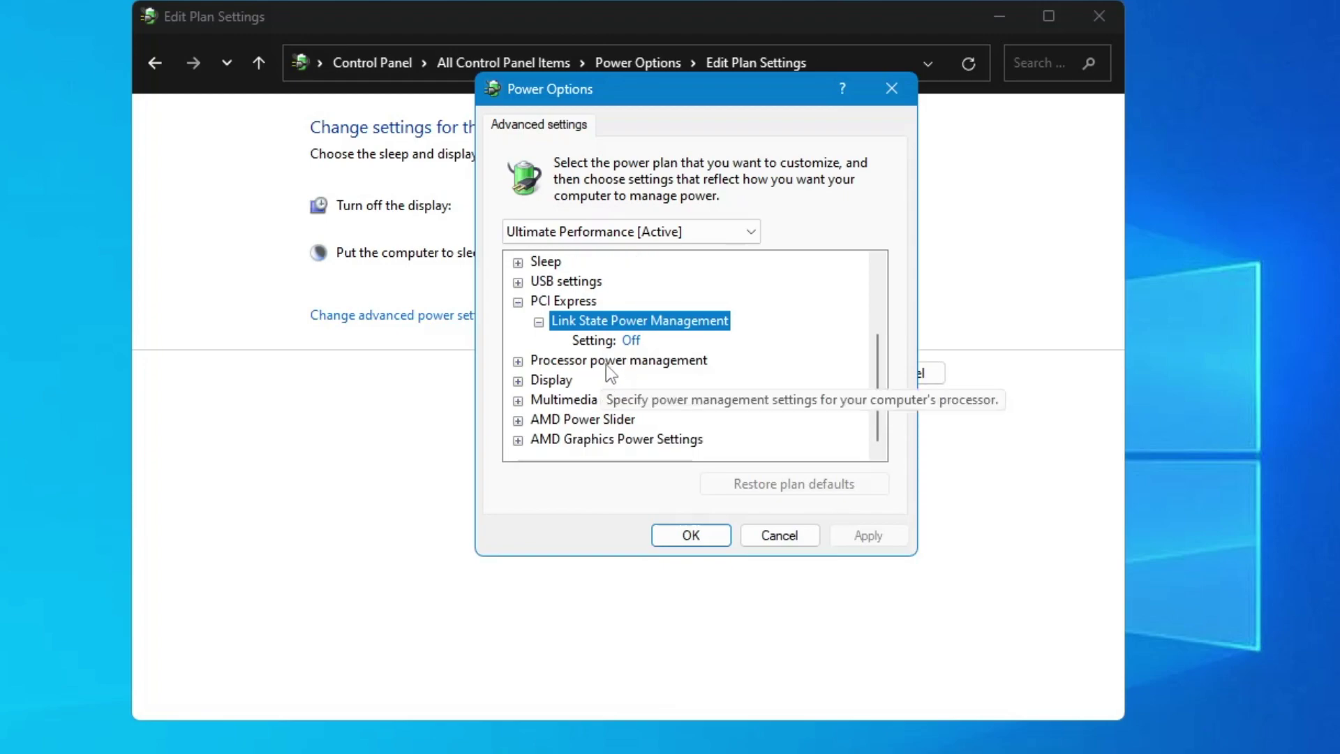
- Check the minimum and maximum processor state under Processor power management, confirm the advanced settings and return to Power Options
double_click(605, 364)
scroll(605, 365, down, 1)
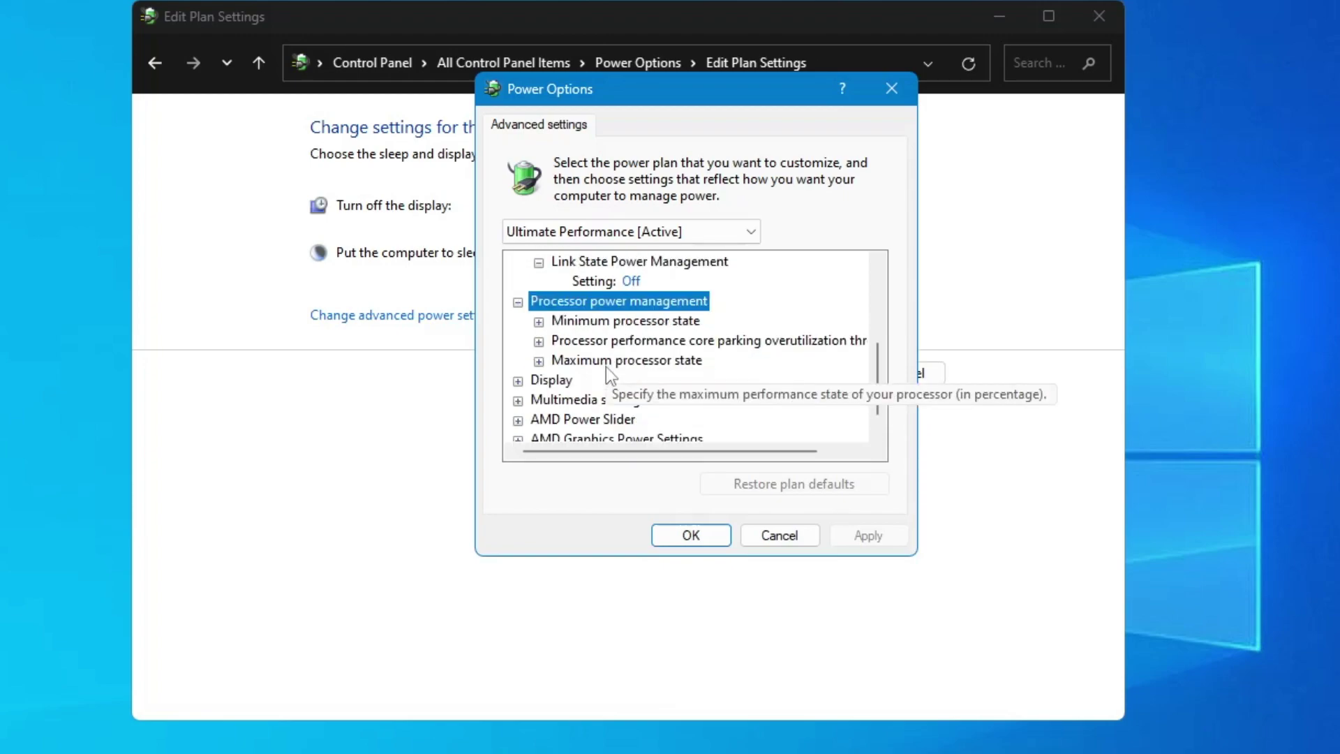
double_click(604, 325)
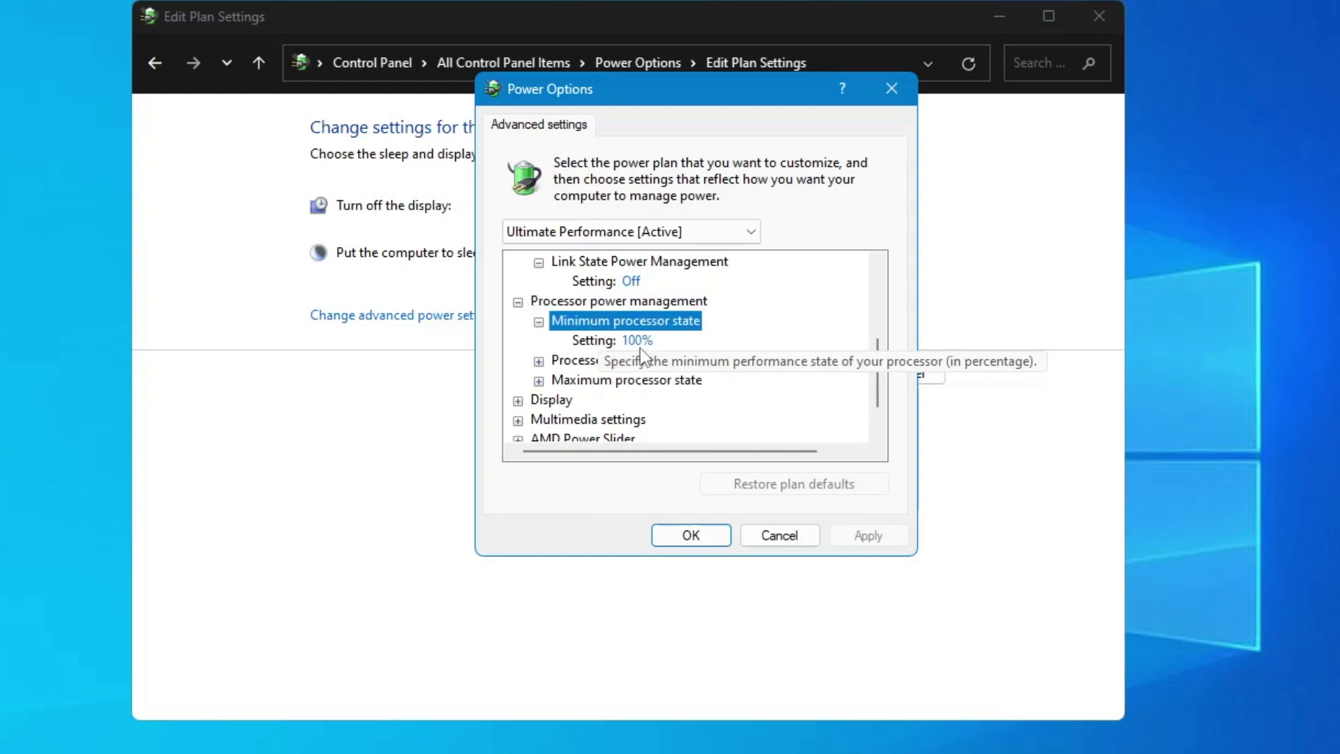
double_click(623, 381)
scroll(627, 385, down, 1)
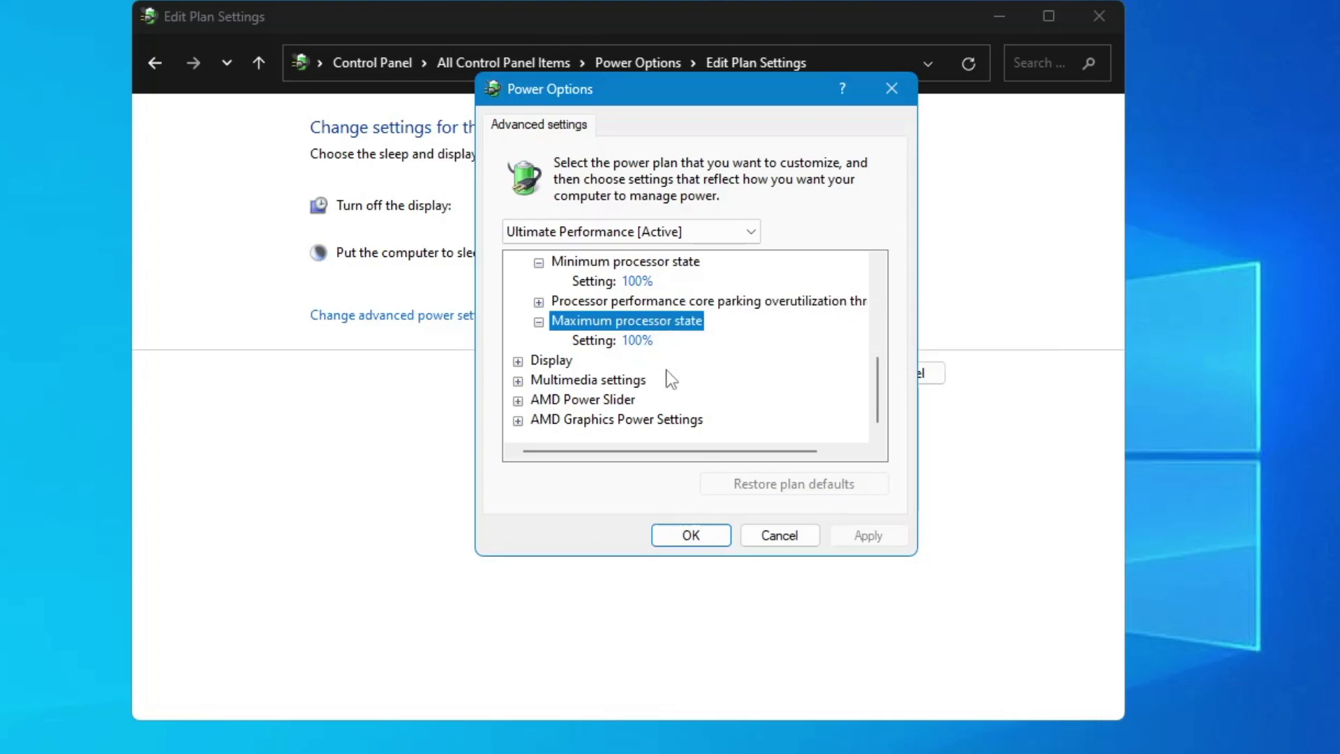
click(706, 534)
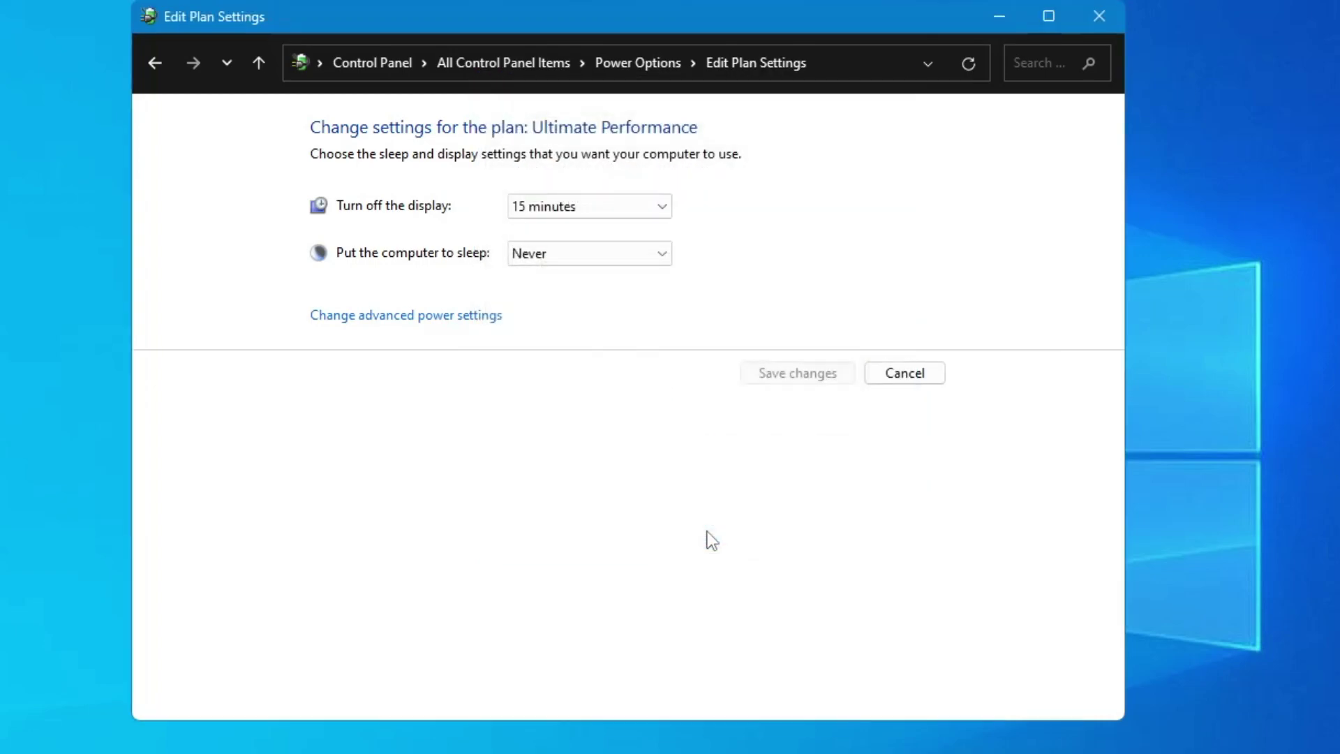
click(155, 64)
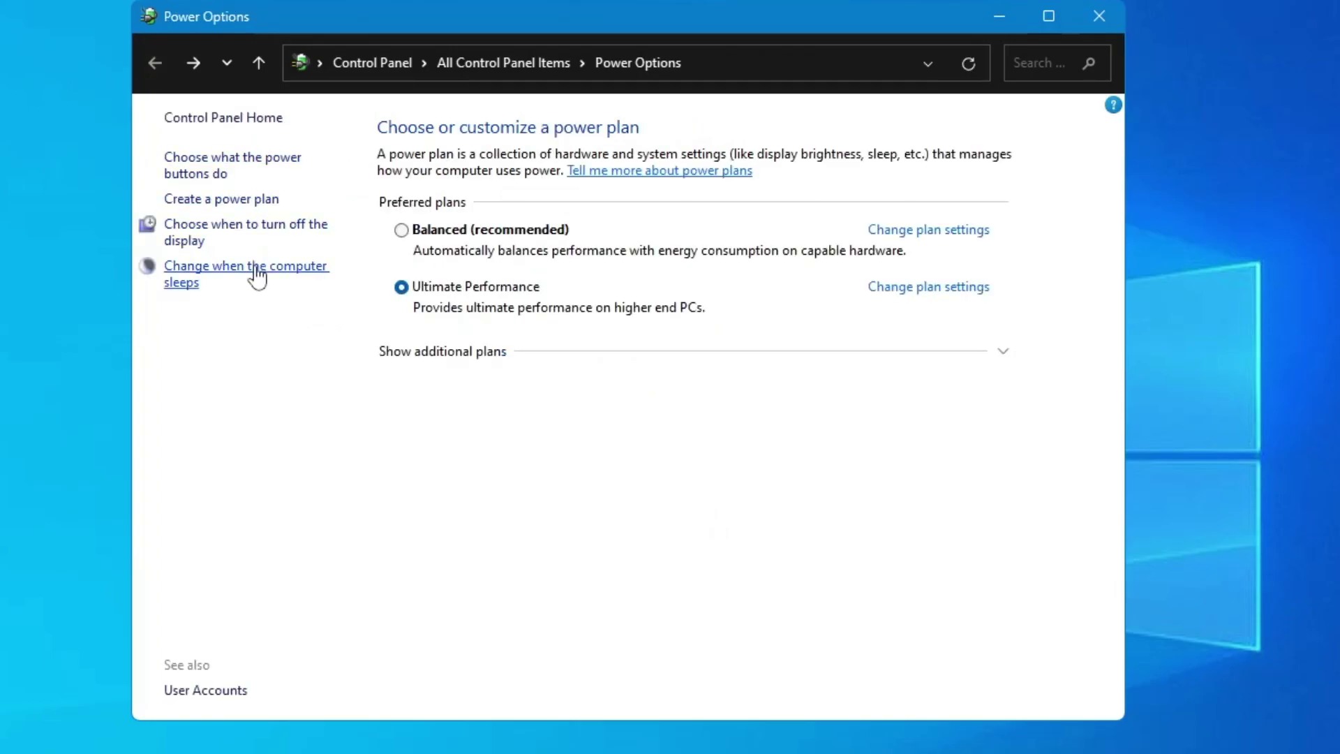
- Unlock the currently unavailable shutdown settings on the power buttons page, review them and close Power Options
click(245, 169)
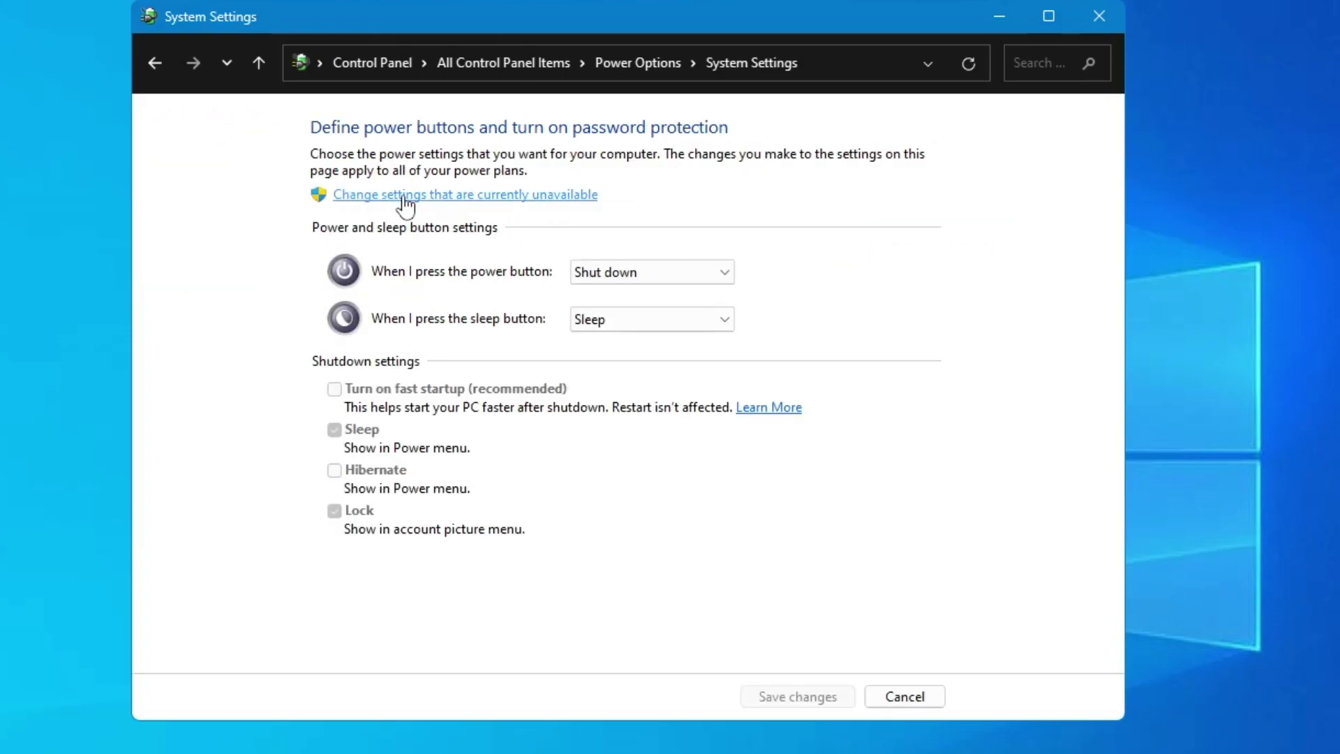
click(509, 195)
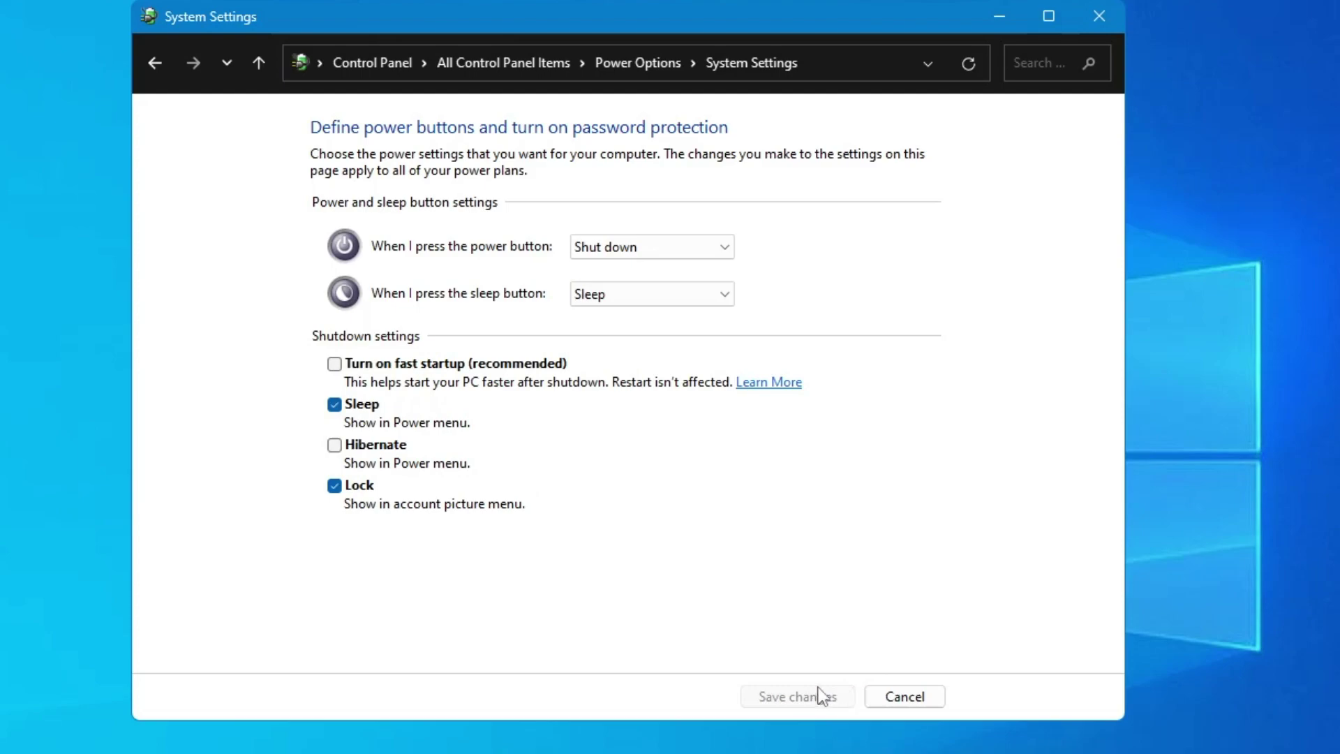
click(1099, 16)
- Run sysdm.cpl from the Windows search and open the Performance settings from the advanced system properties
click(168, 740)
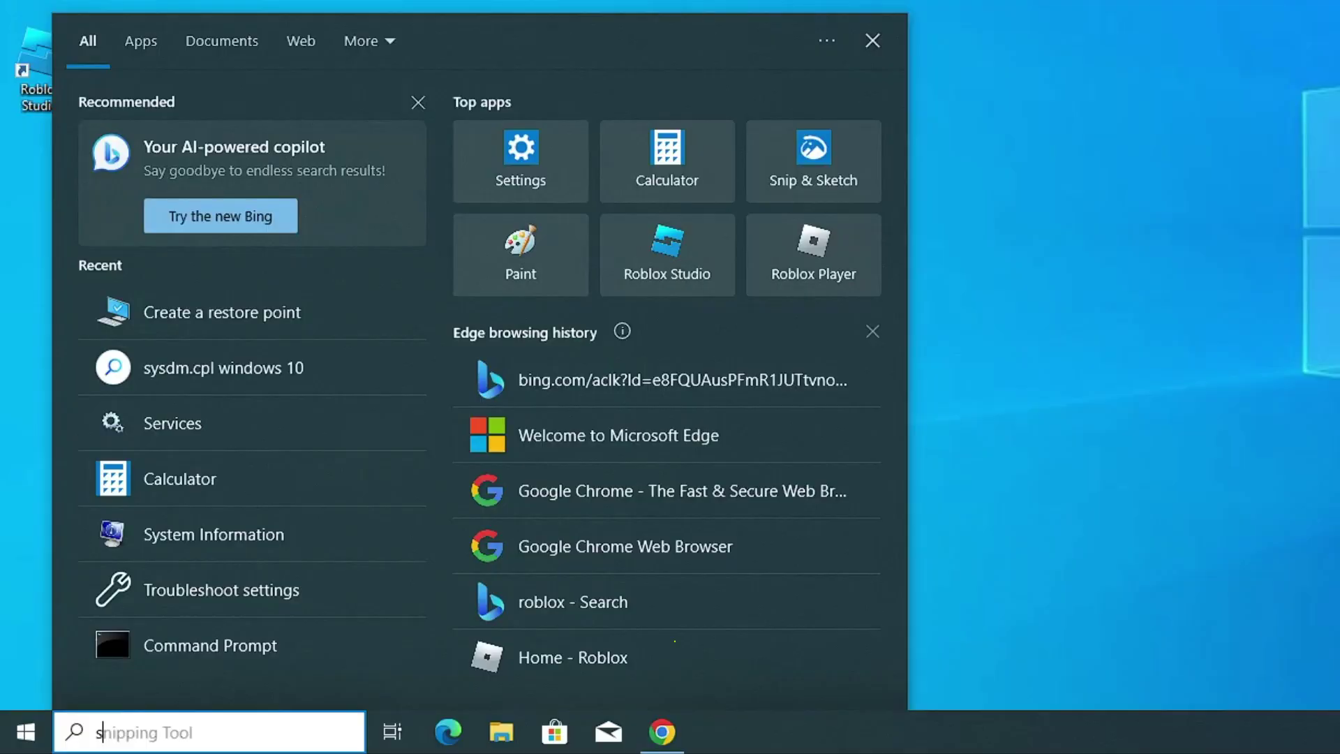
text(sysd)
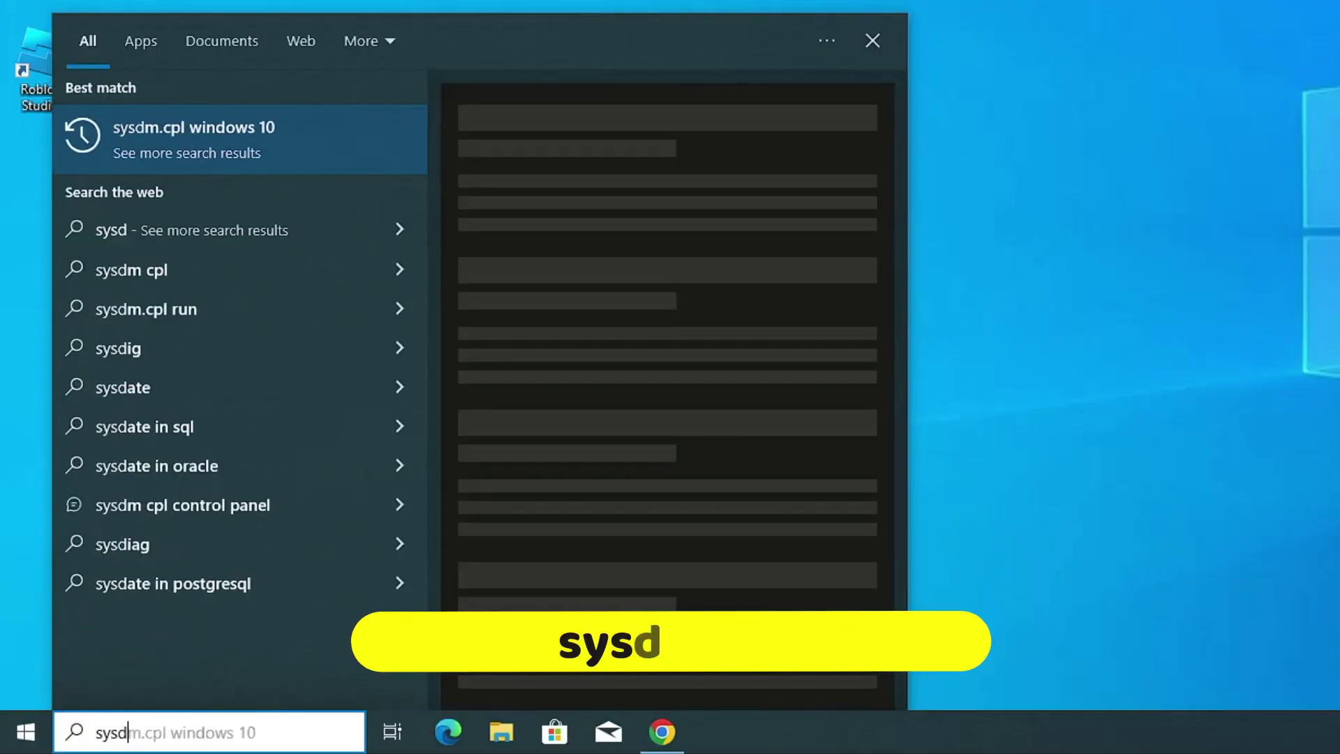
text(m.cpl)
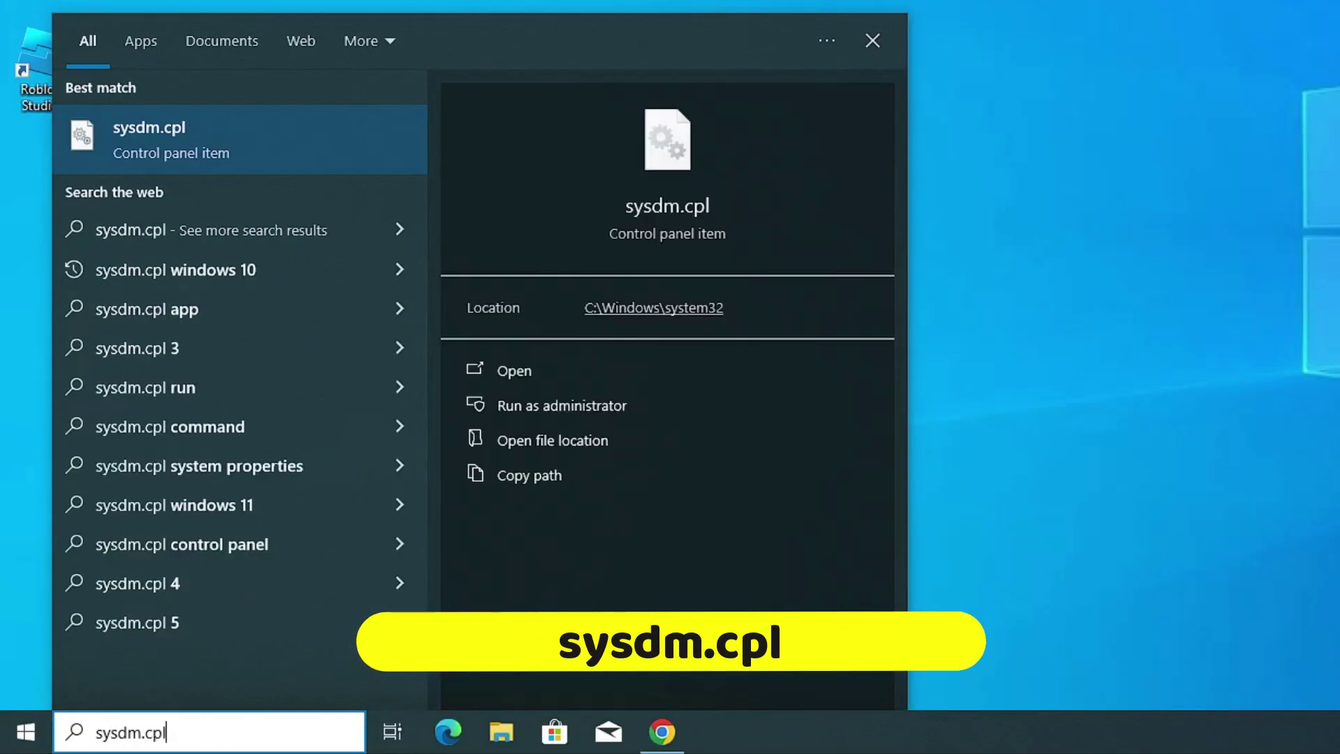
key(Return)
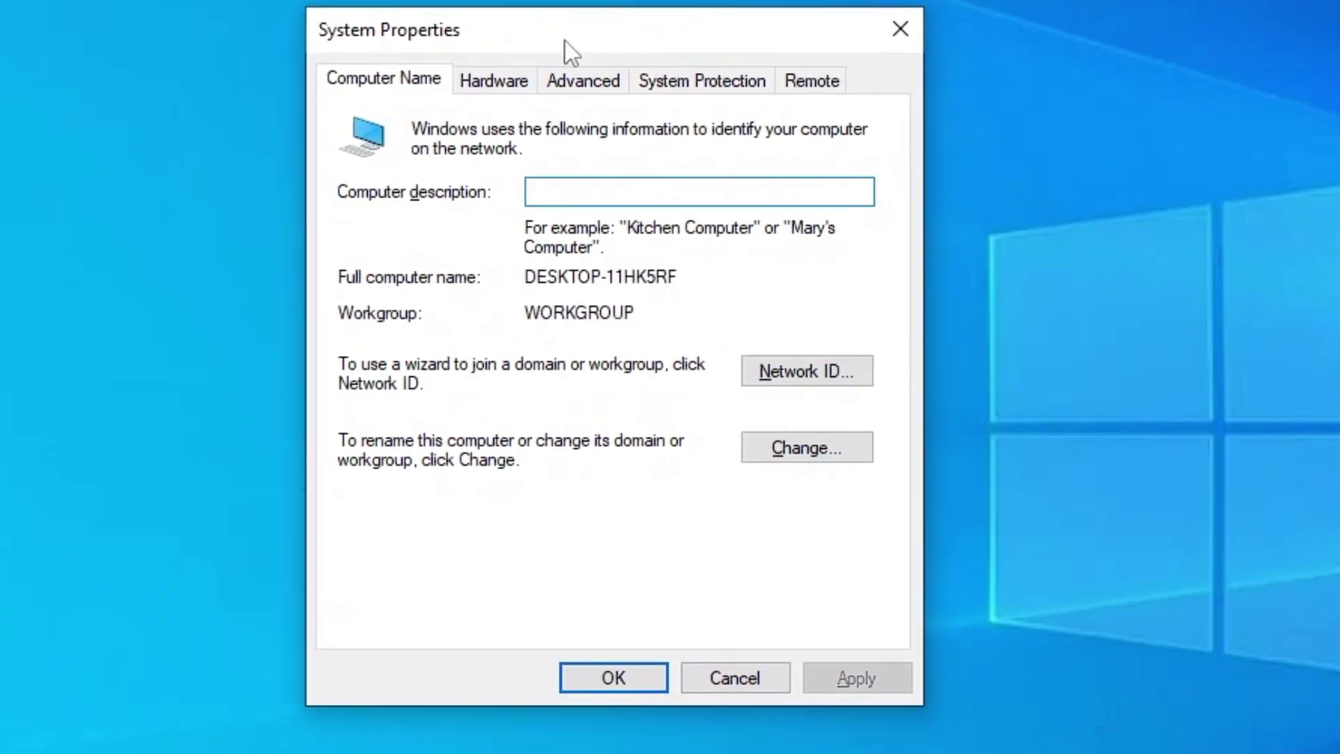
click(580, 87)
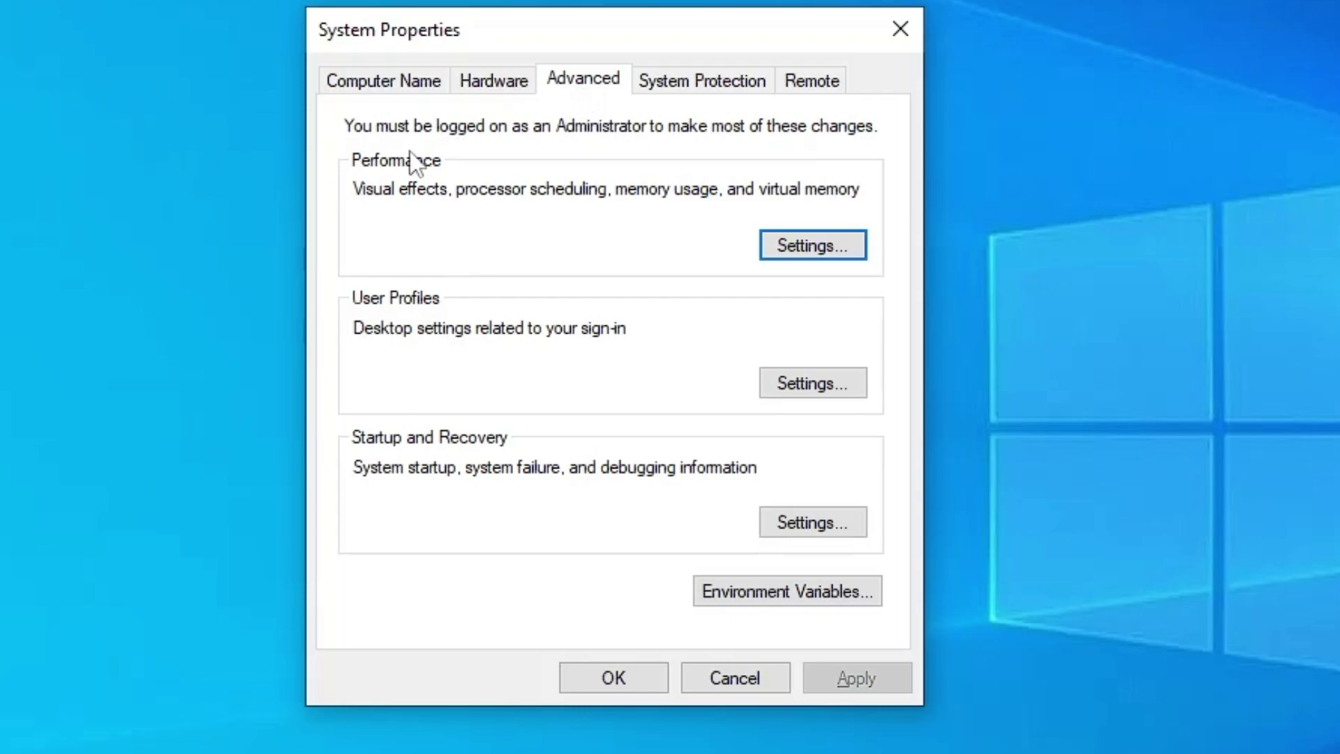
click(801, 249)
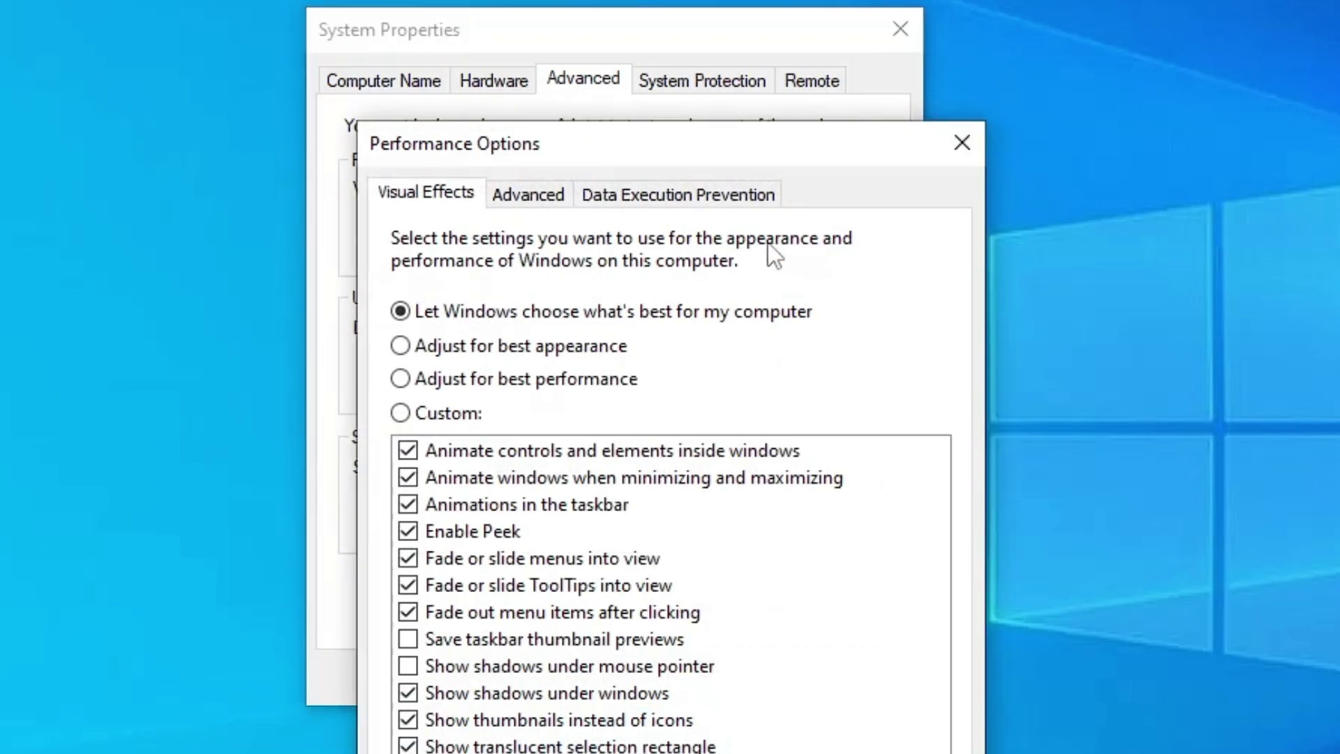
- Adjust visual effects for best performance, re-enable only Show thumbnails instead of icons and Smooth edges of screen fonts, and apply
drag(652, 140, 676, 0)
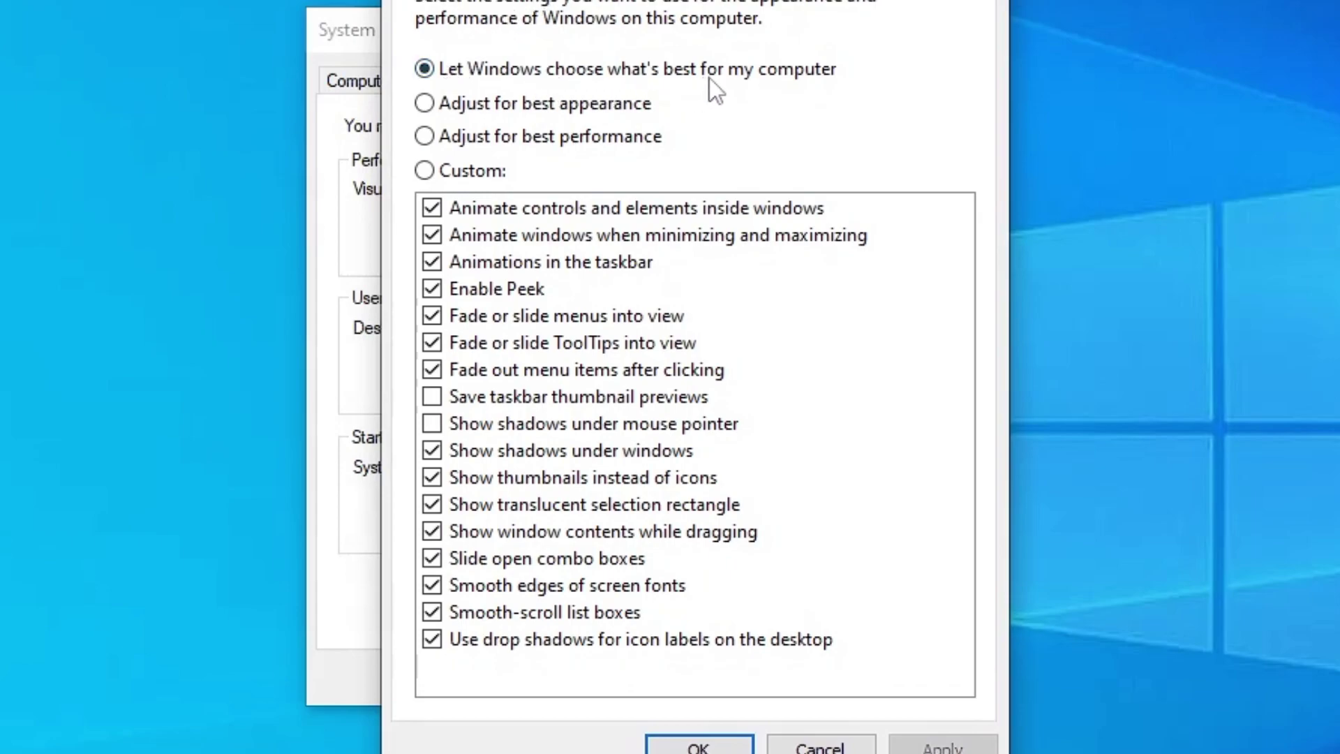
click(424, 136)
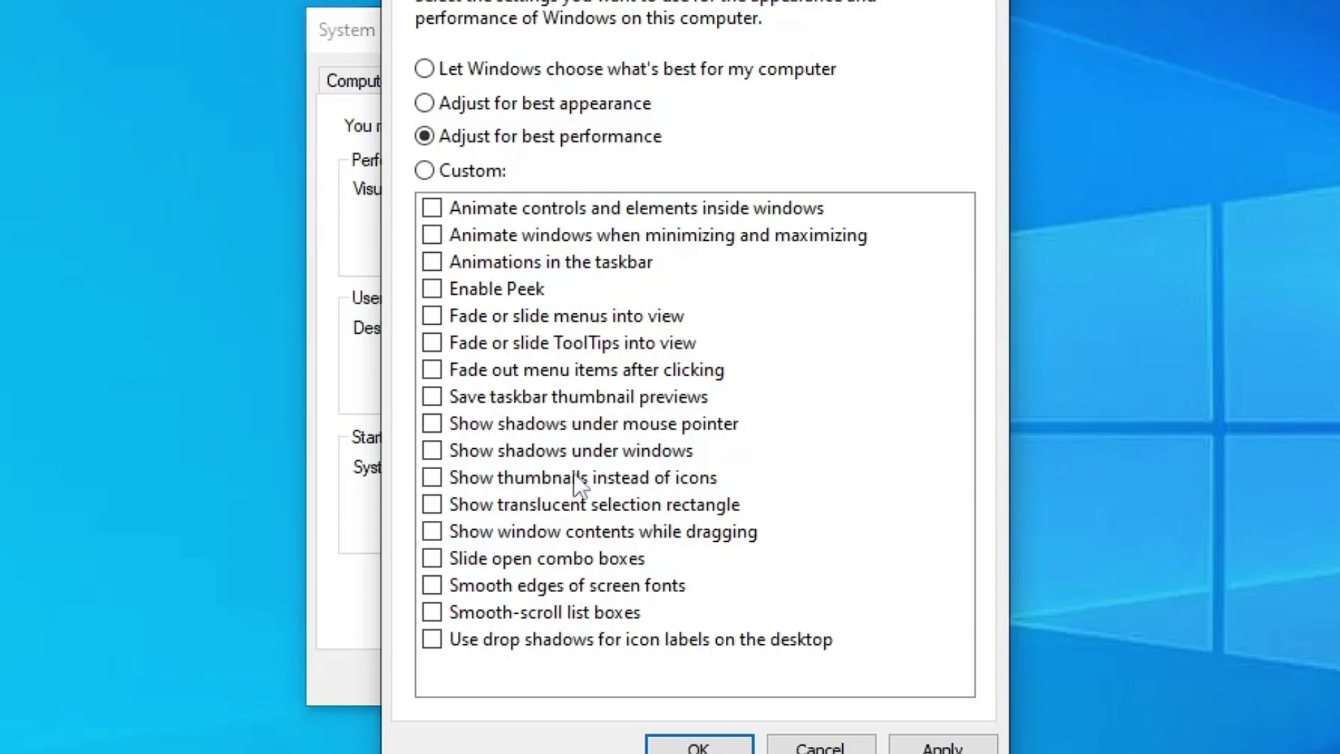
click(432, 450)
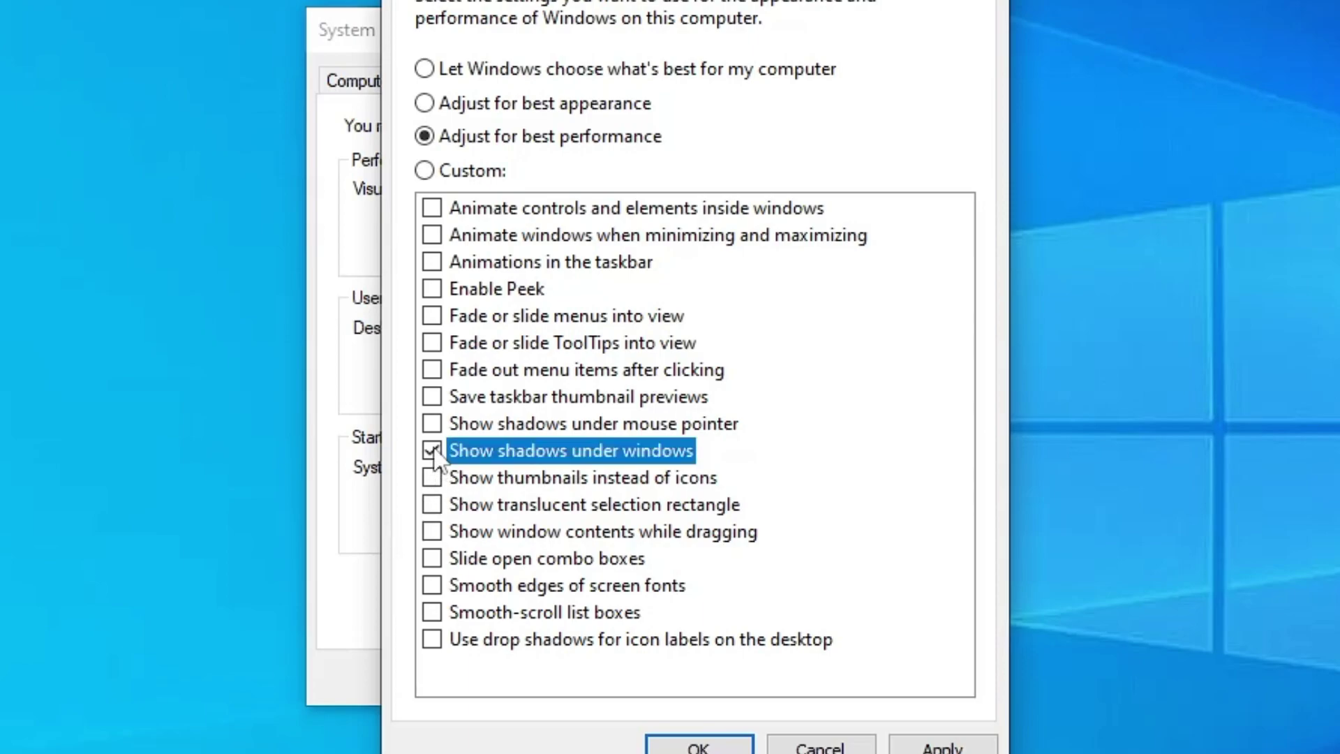
click(431, 451)
click(431, 477)
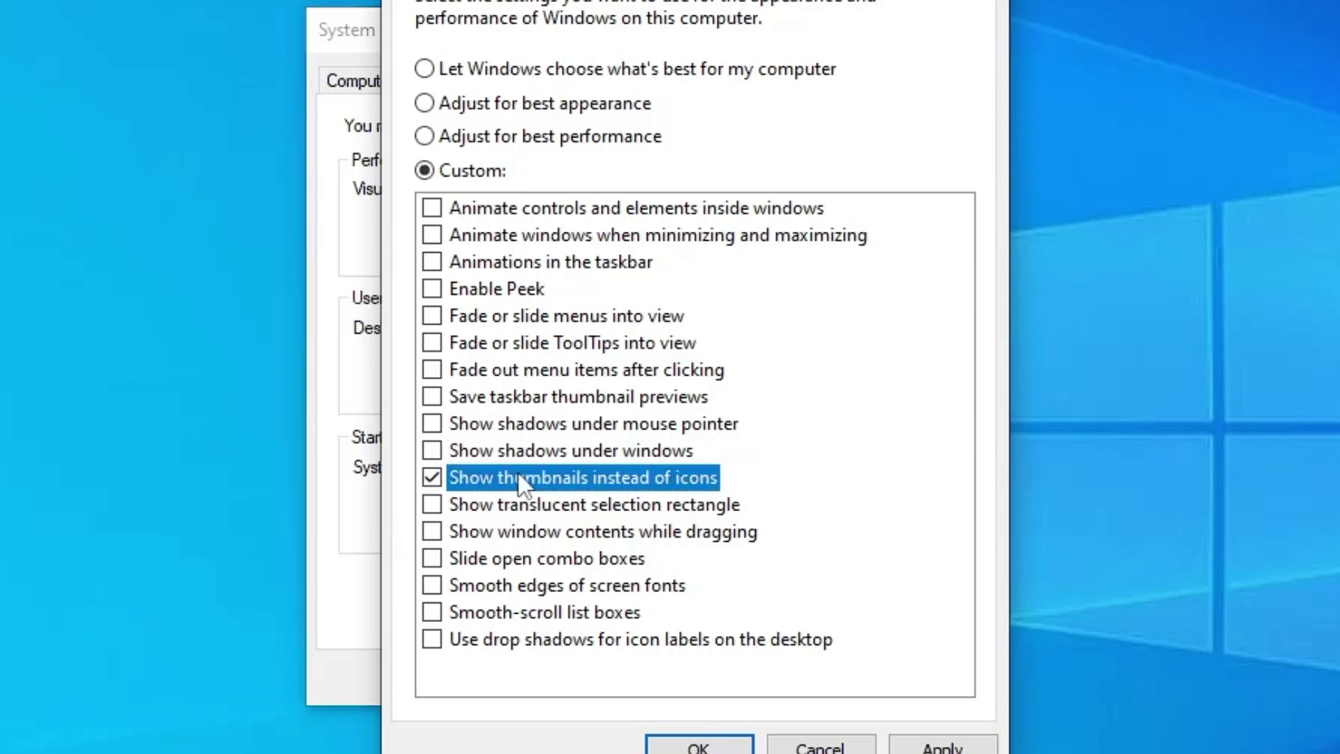
click(436, 586)
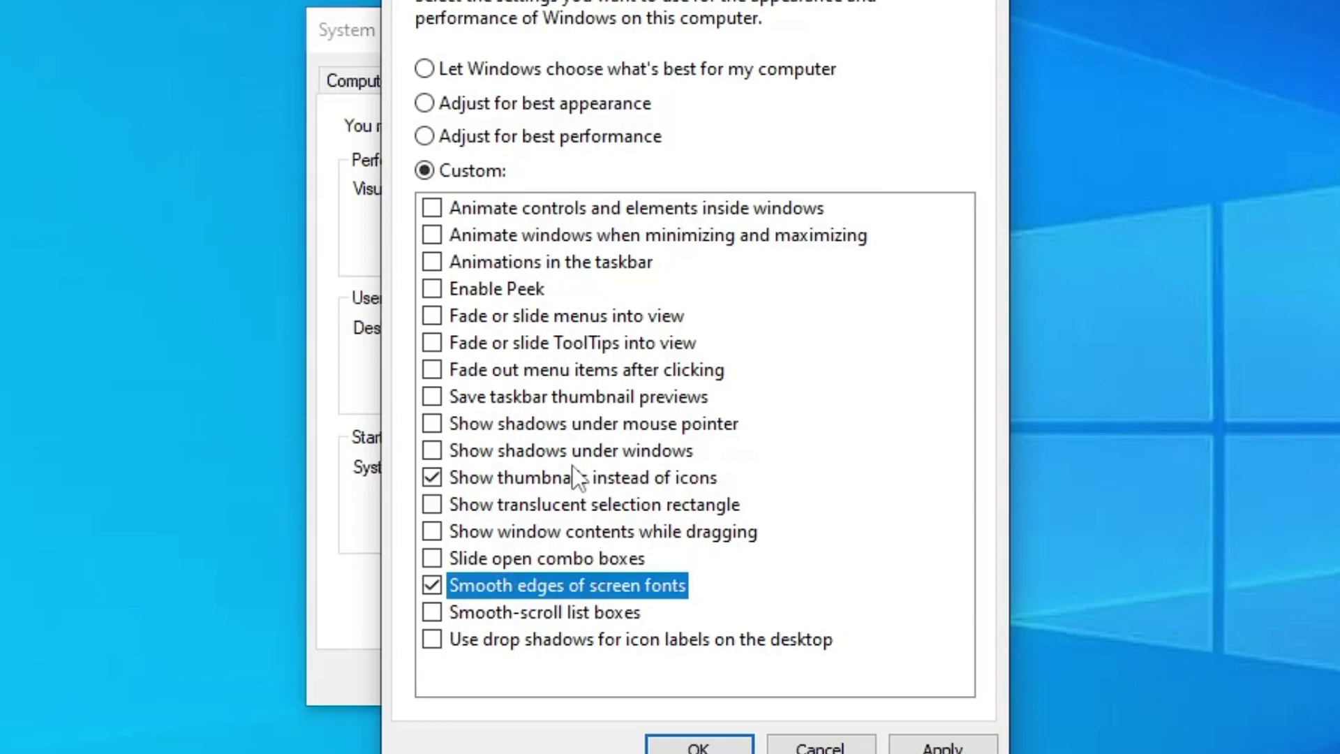
click(938, 748)
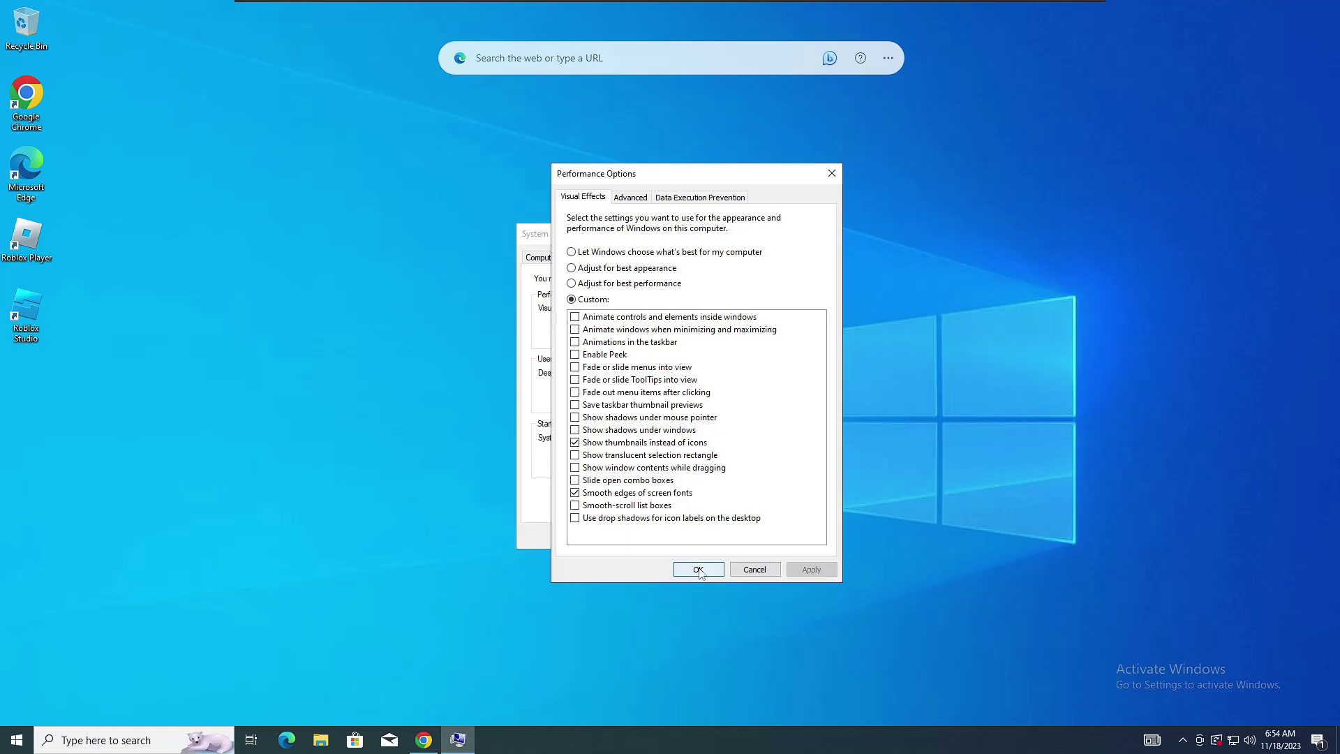
- Confirm the visual effects settings in Performance Options and close System Properties
click(699, 569)
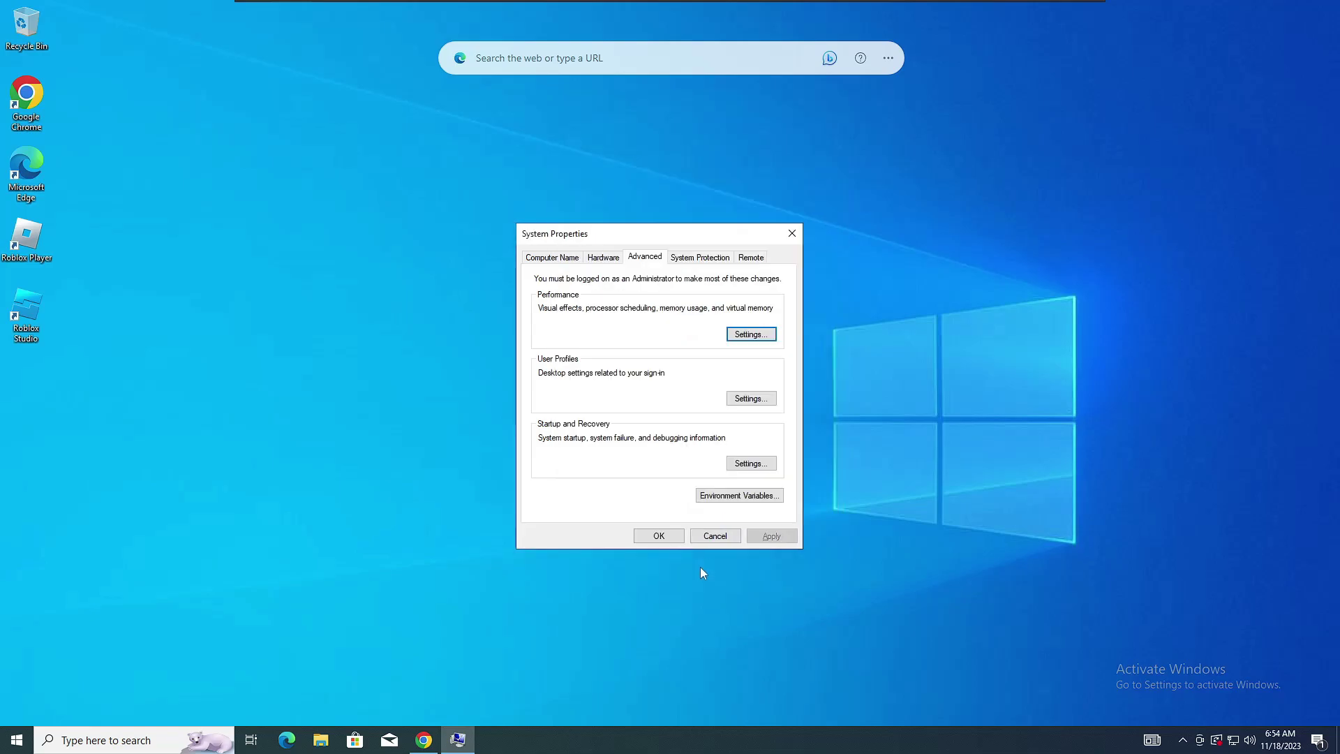
click(664, 534)
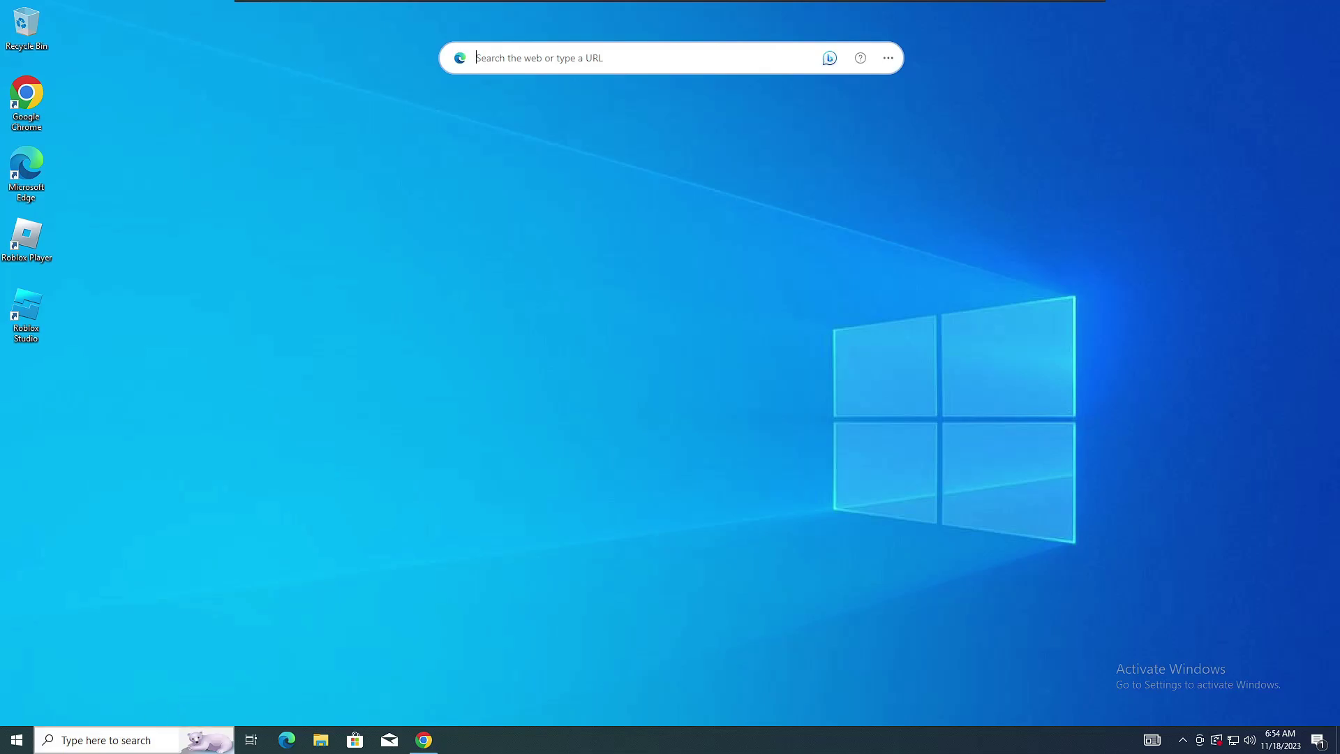
- Search Windows for "game mode" and open the Game Mode settings
click(106, 739)
text(ettin)
key(BackSpace)
key(BackSpace)
text(game mode)
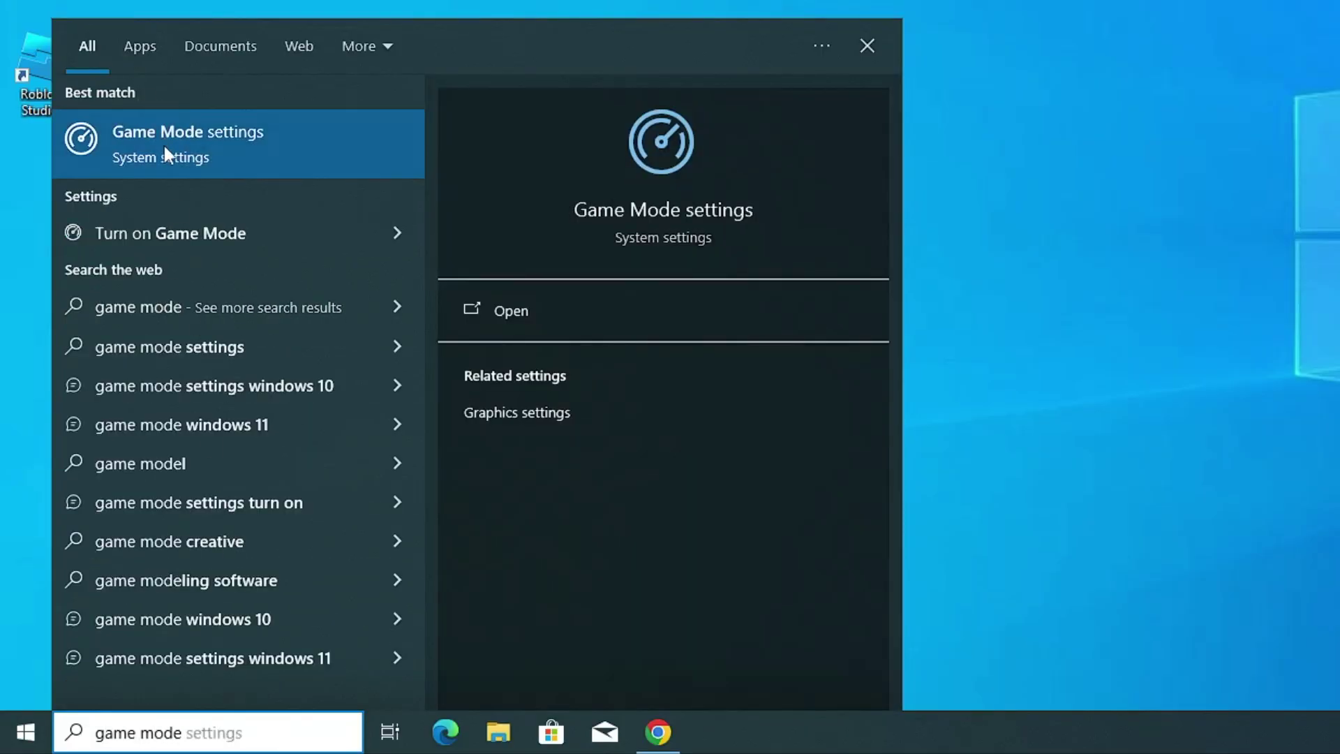
click(230, 141)
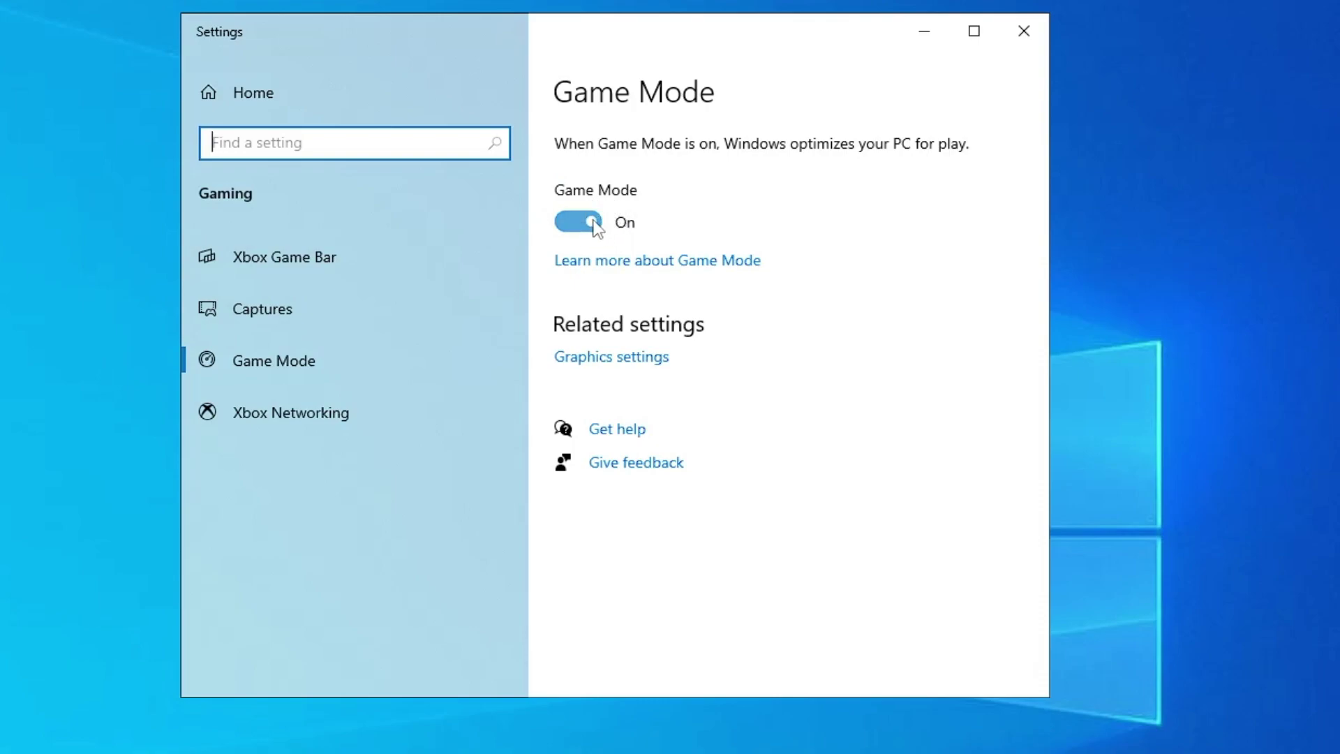
- Turn off Xbox Game Bar in the Gaming settings and disable opening it with the controller button
click(314, 259)
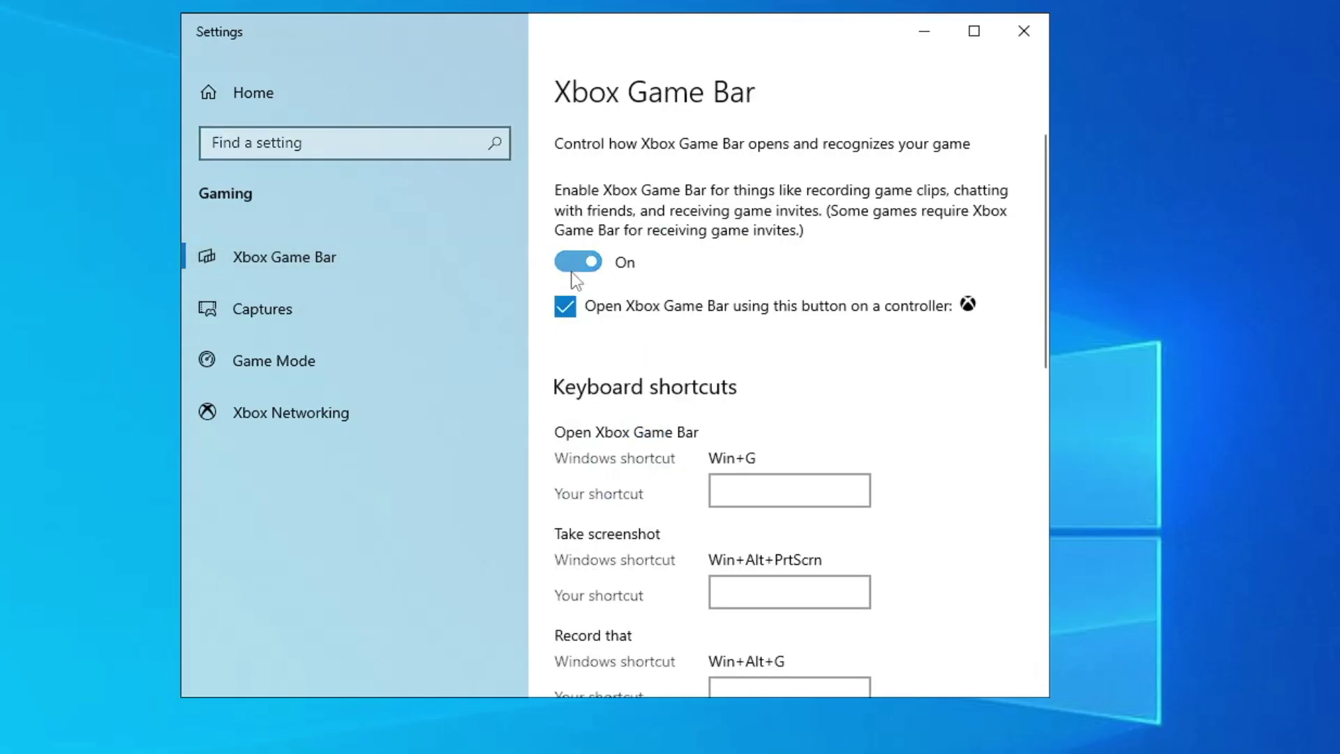
click(588, 265)
click(565, 307)
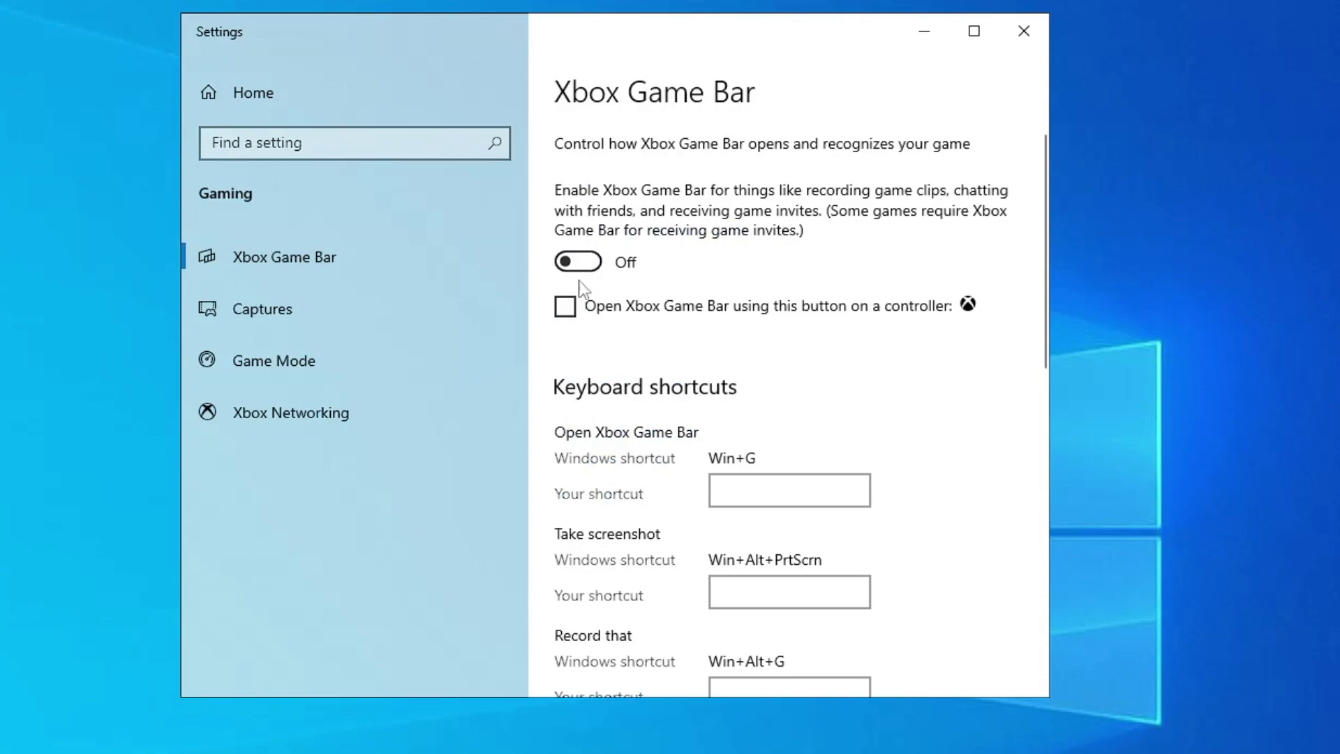